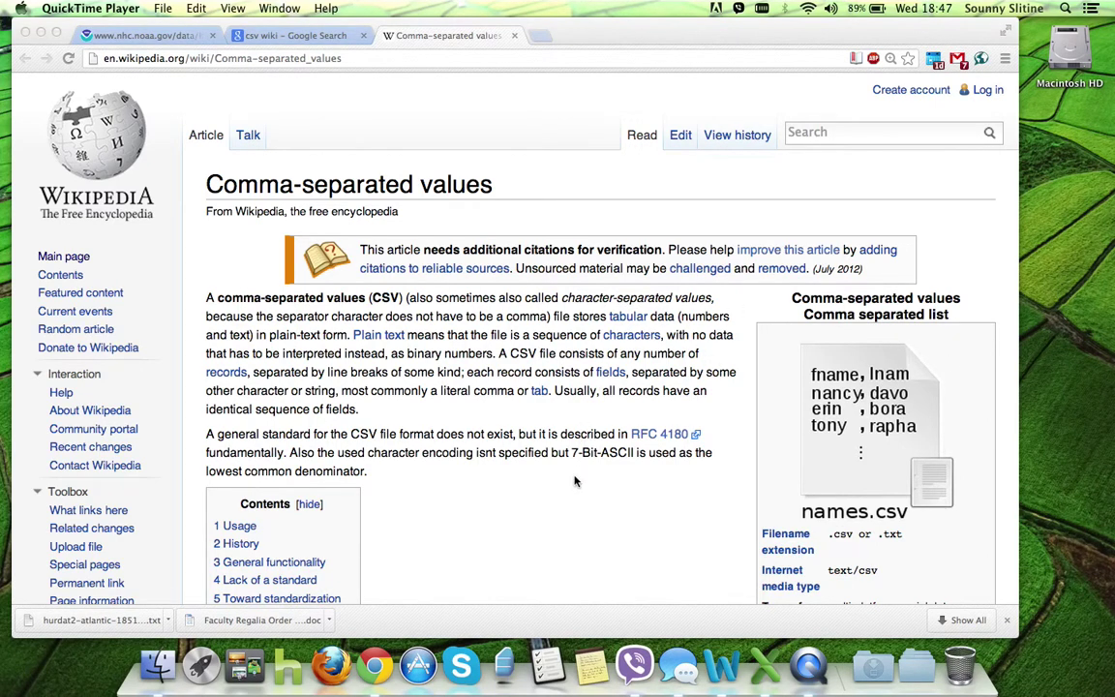
- Bring up the NOAA tab showing hurdat2-atlantic-1851-2012-021513.txt with its raw comma-separated storm records
scroll(574, 481, "down", 5)
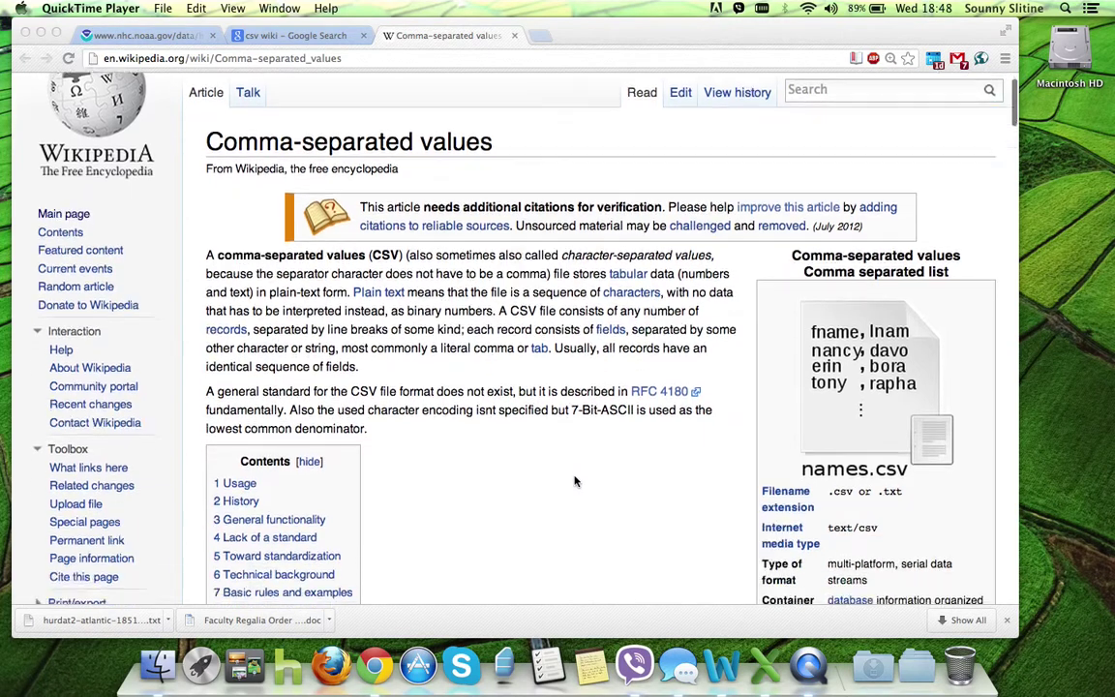
scroll(581, 464, "down", 2)
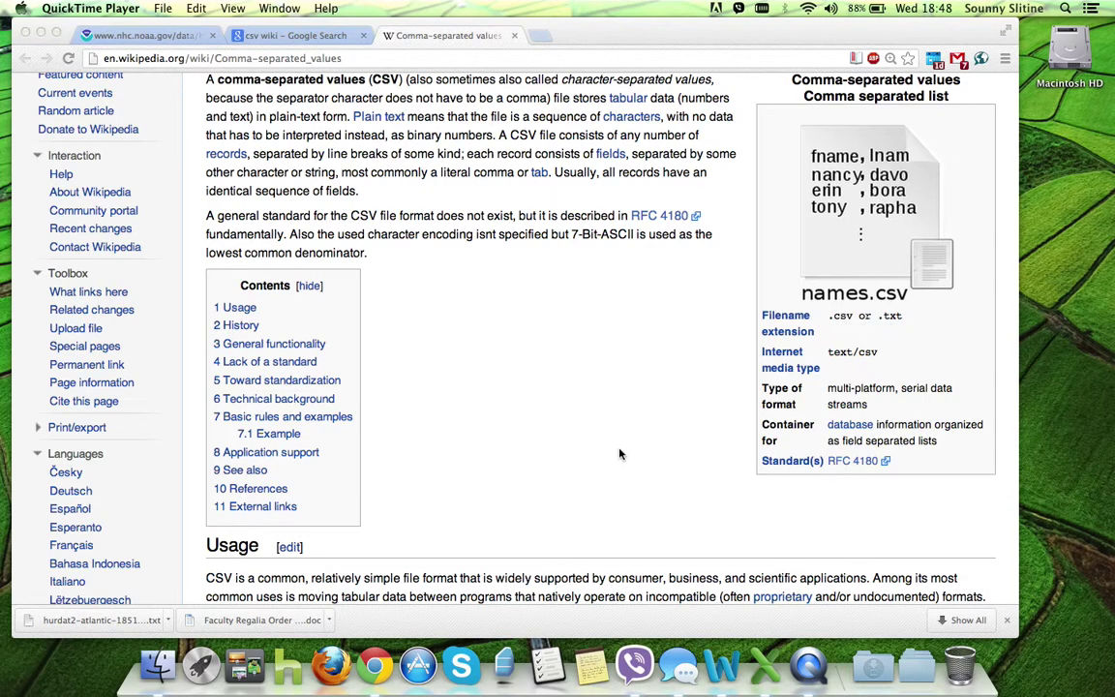
scroll(620, 454, "down", 1)
scroll(620, 453, "down", 5)
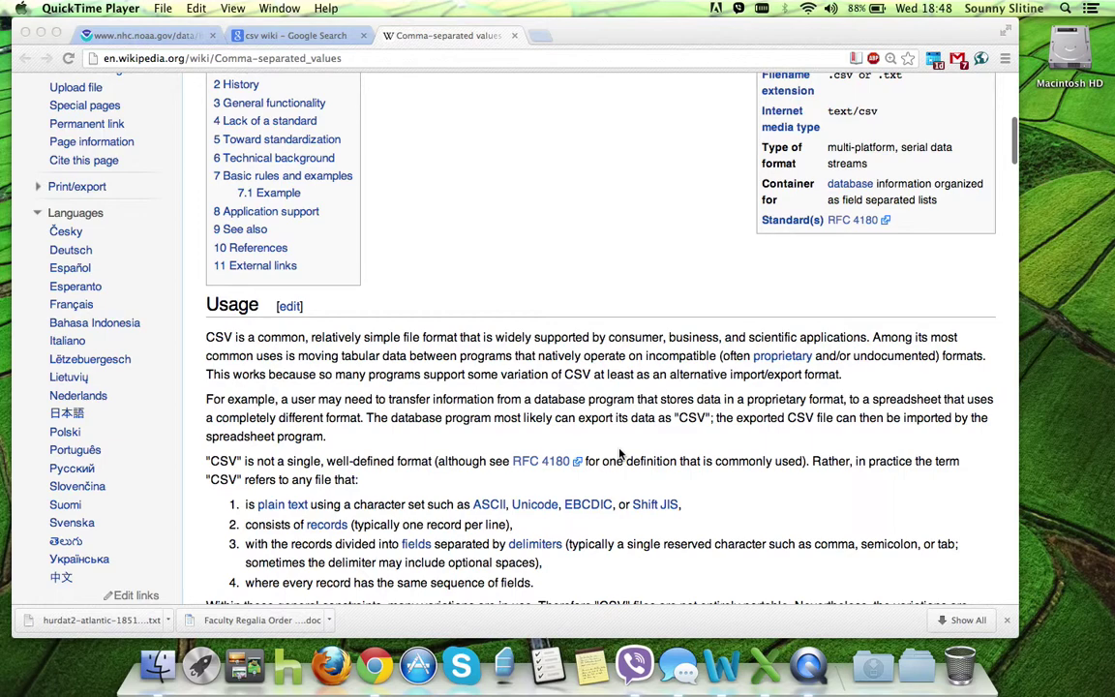
scroll(621, 454, "down", 1)
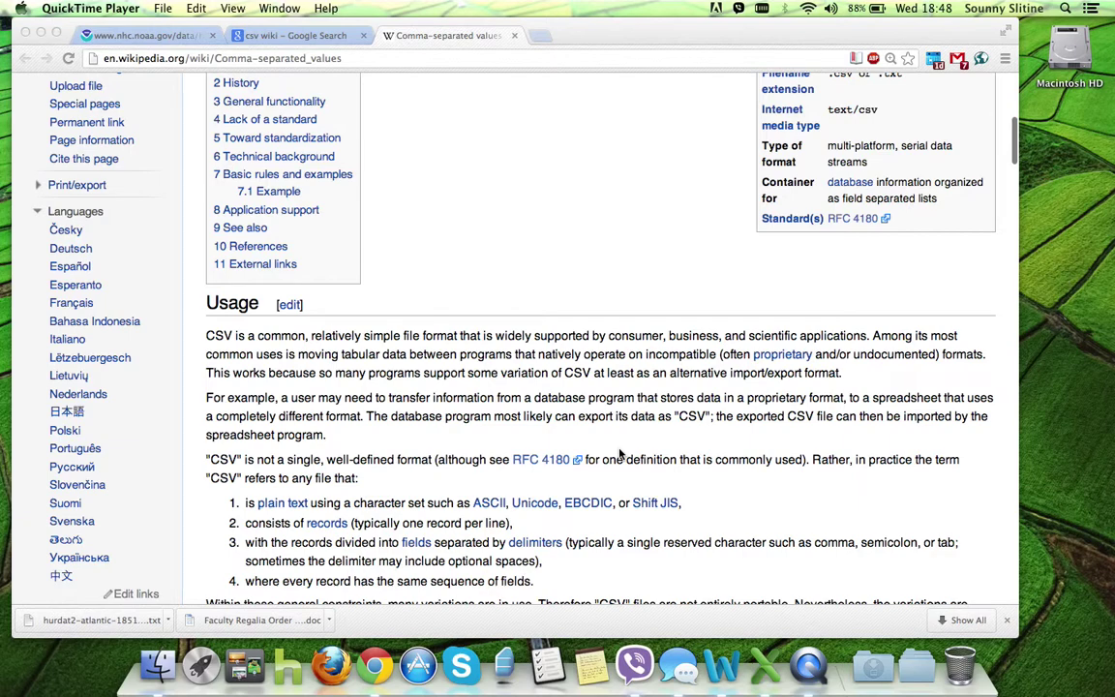
scroll(620, 454, "down", 3)
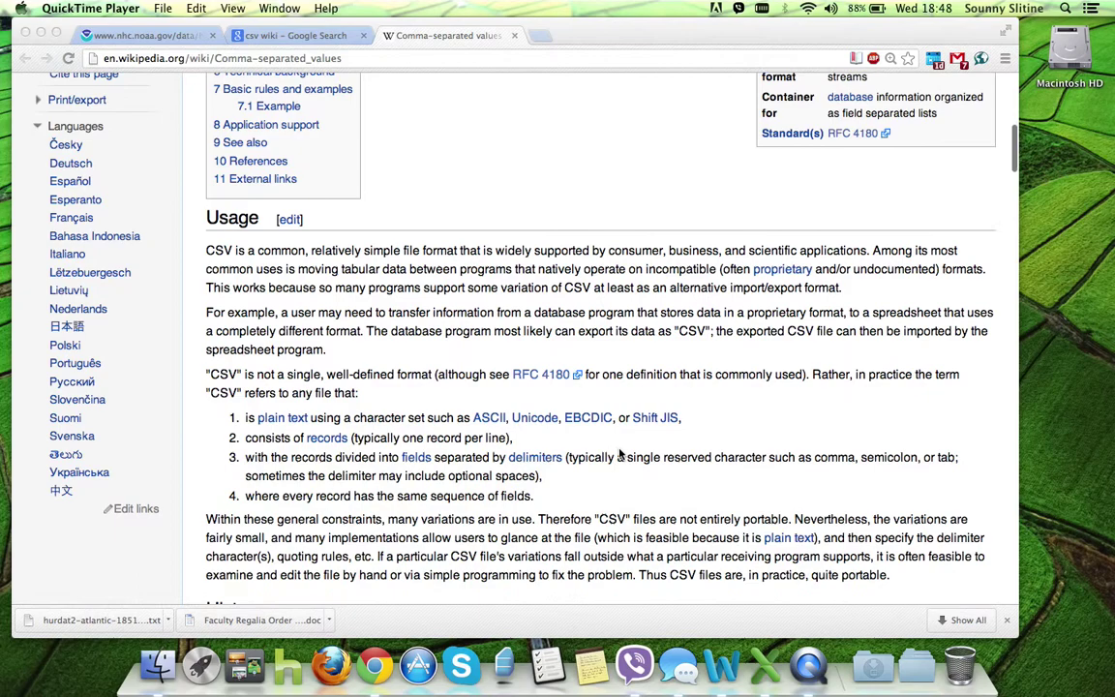
scroll(620, 453, "down", 5)
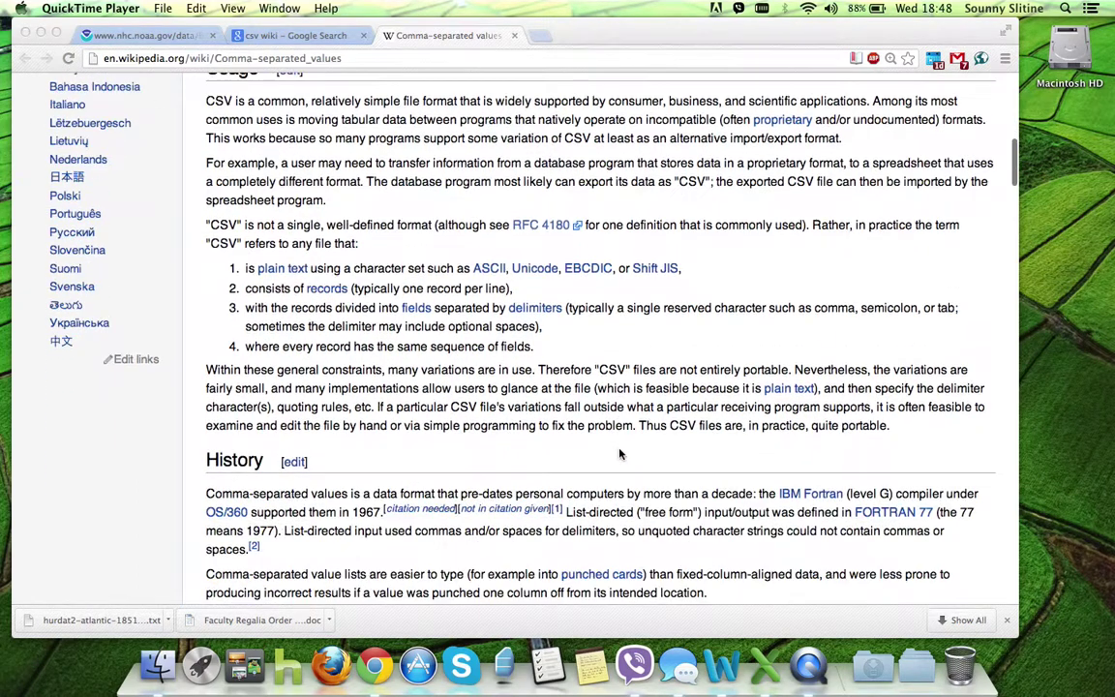
scroll(621, 454, "up", 15)
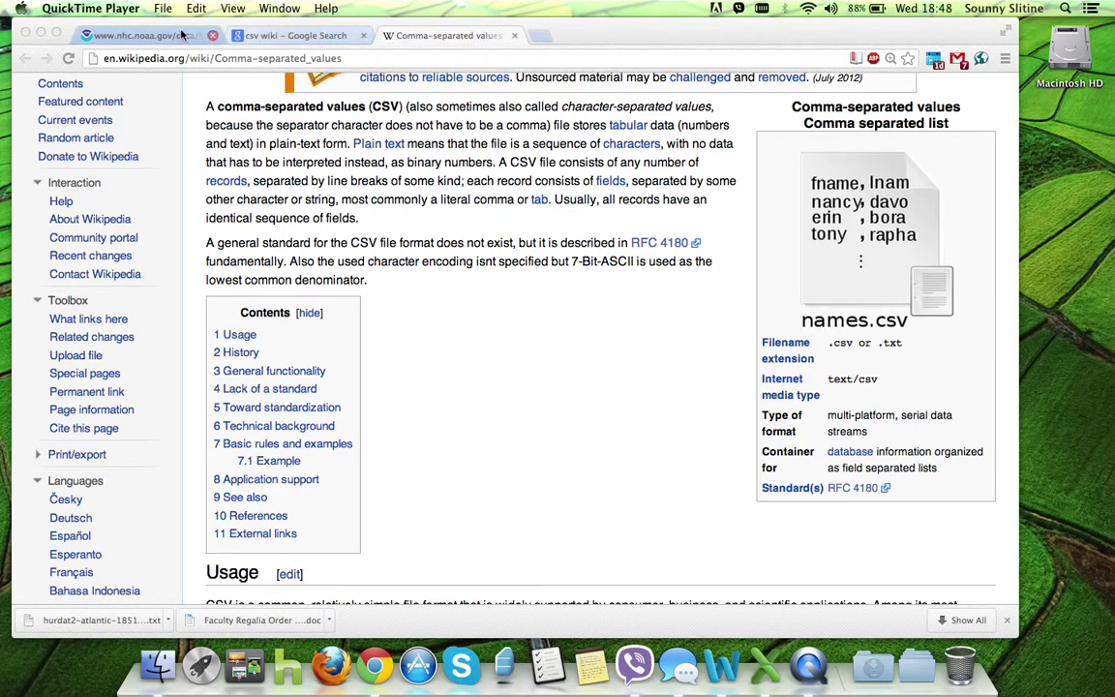
left_click(154, 36)
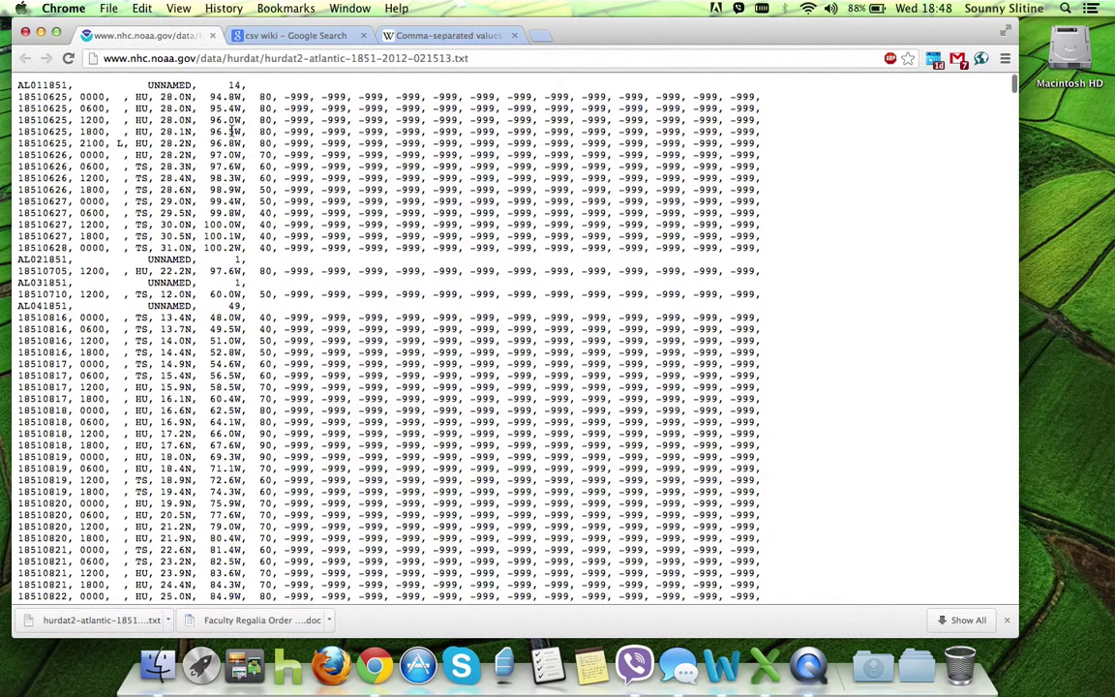
scroll(231, 131, "up", 2)
- Save the NOAA page into the Downloads folder under the name hur_data_csv
left_click(109, 9)
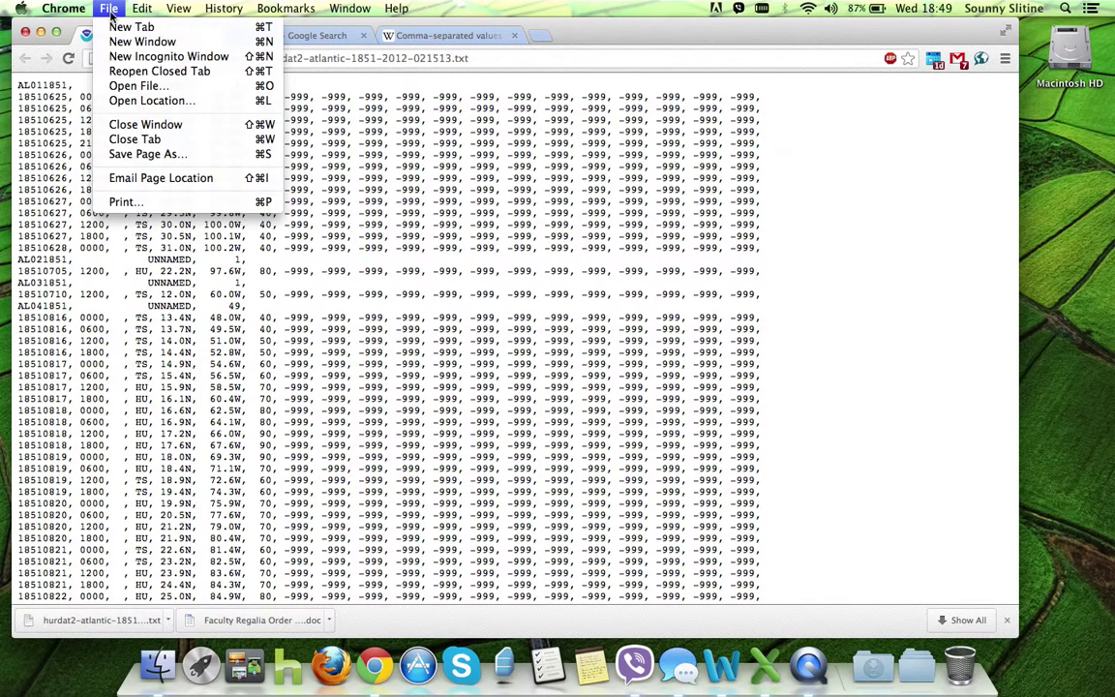
left_click(110, 12)
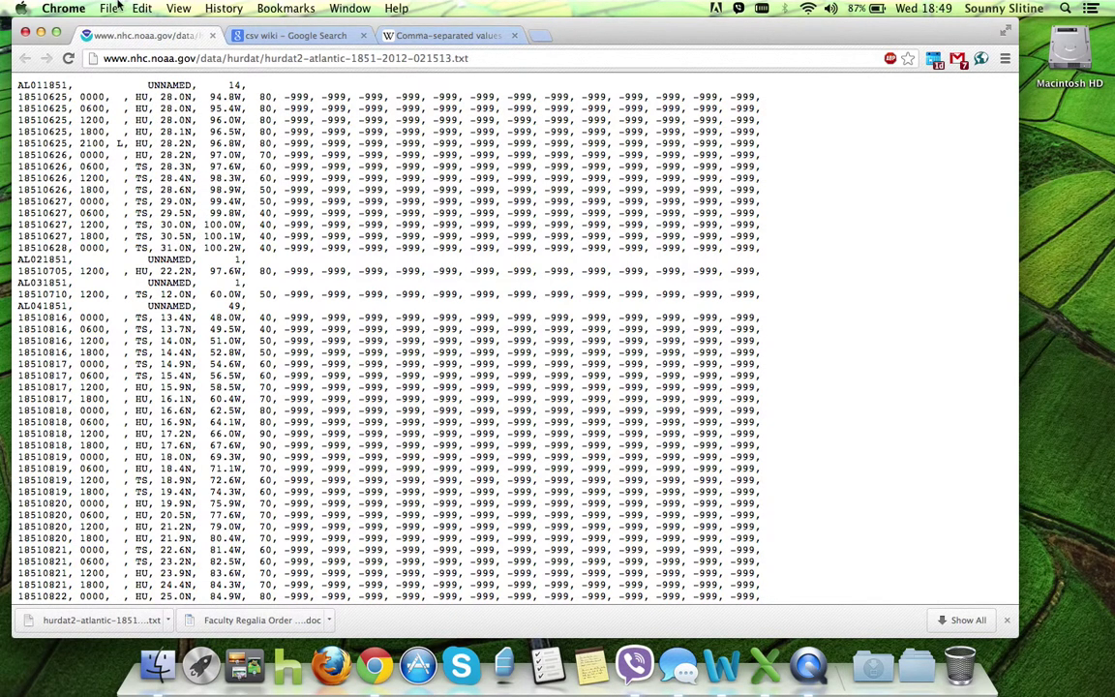
left_click(117, 7)
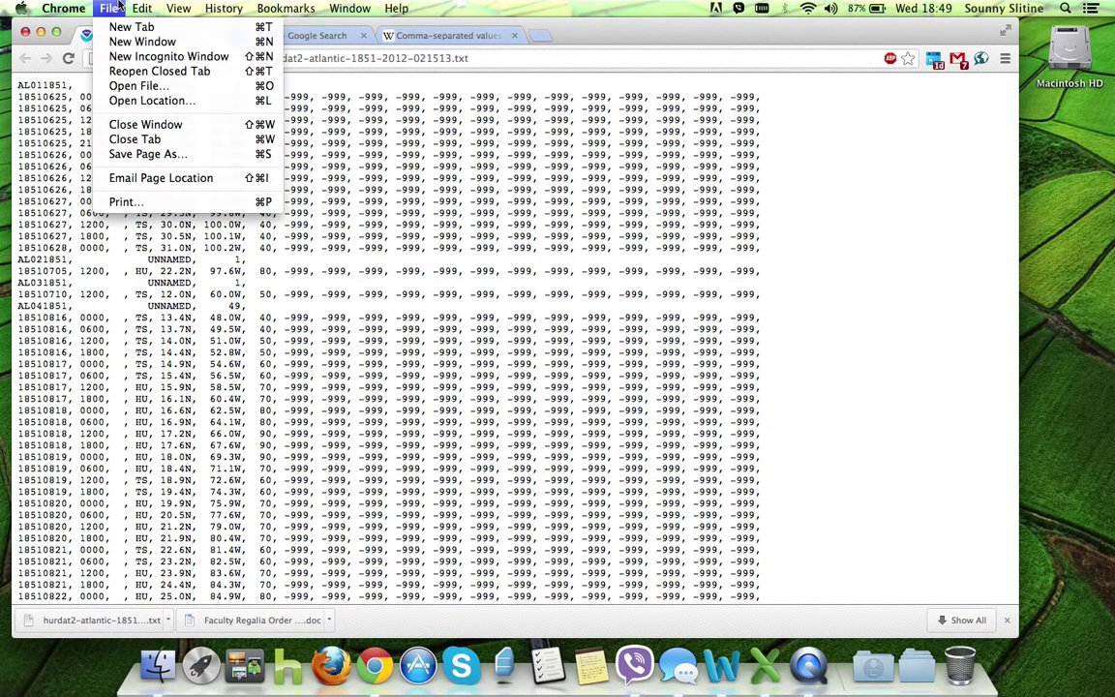
left_click(146, 154)
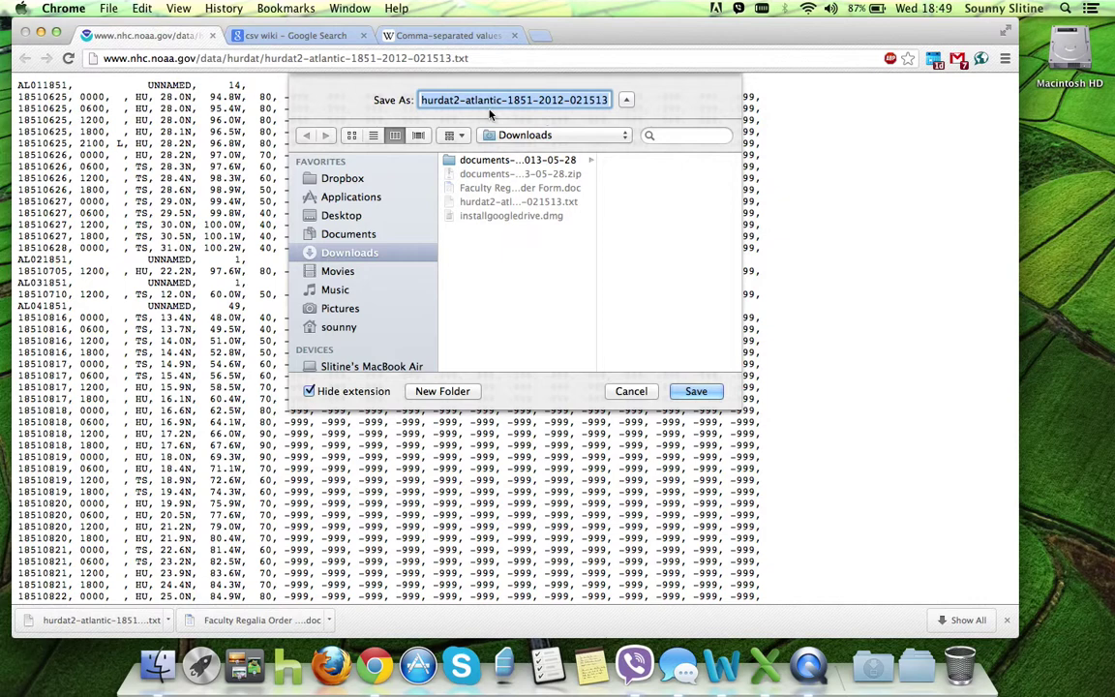
type("h")
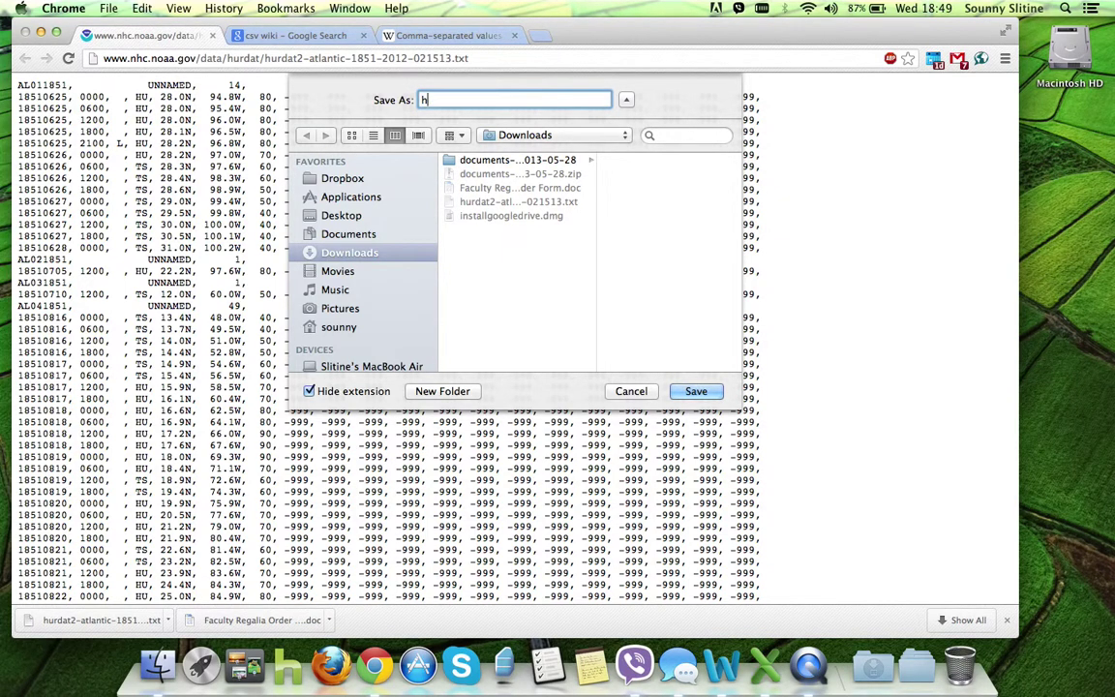
type("ur_data_csv")
left_click(712, 390)
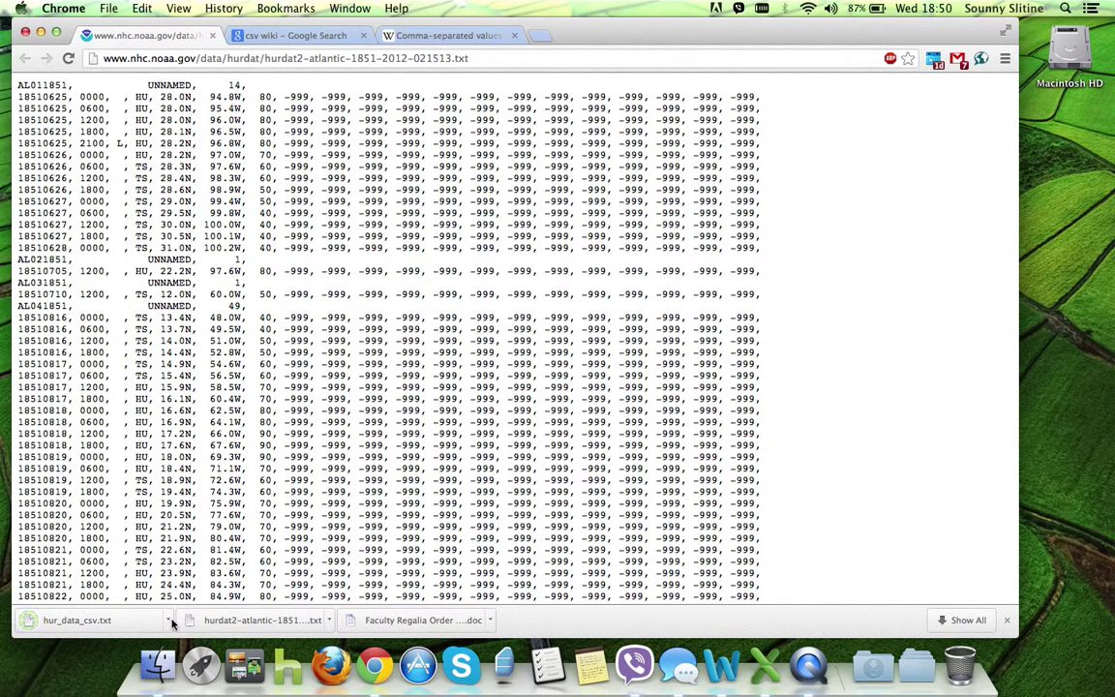
- Reveal the downloaded hur_data_csv.txt in Finder and open it with Microsoft Excel
left_click(168, 620)
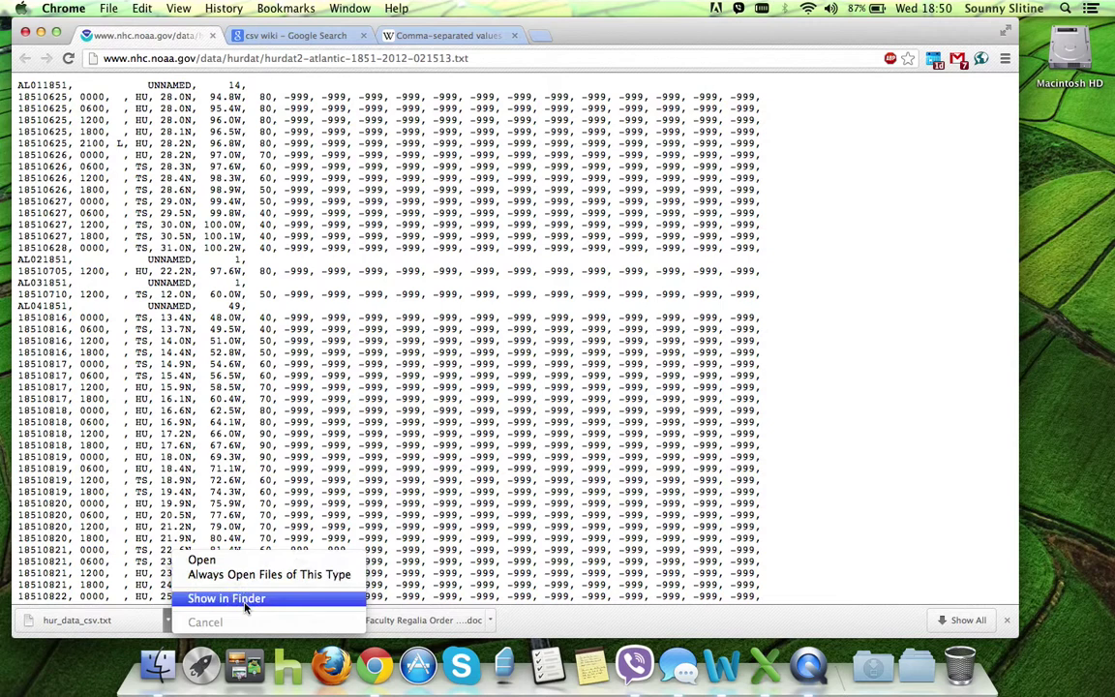
left_click(221, 598)
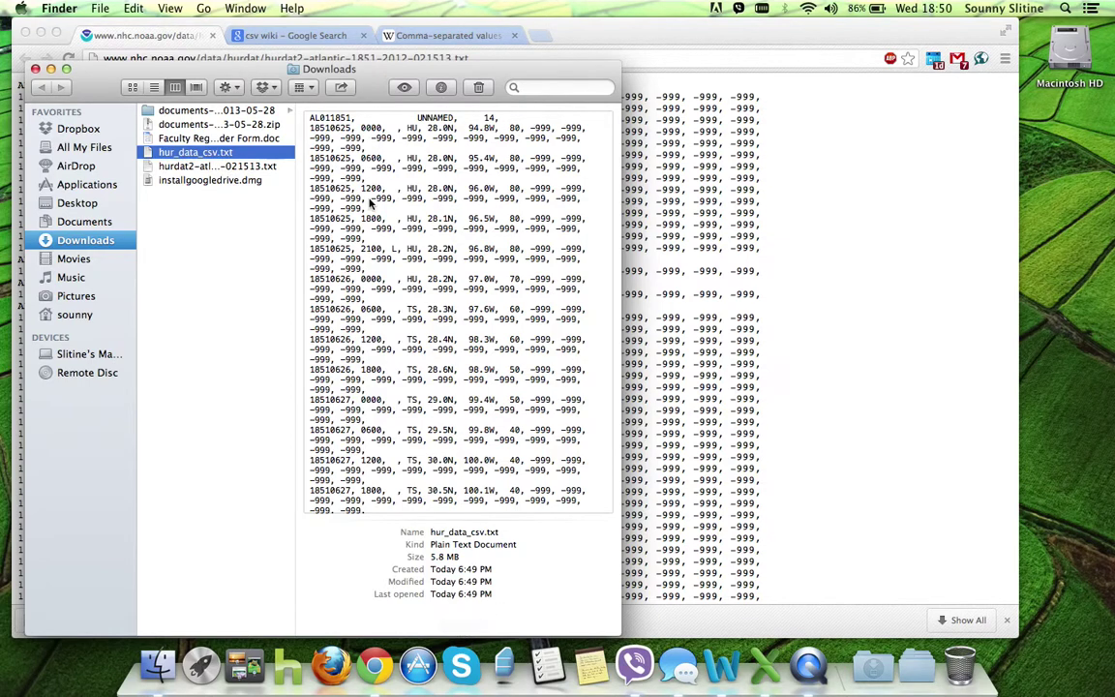
right_click(228, 154)
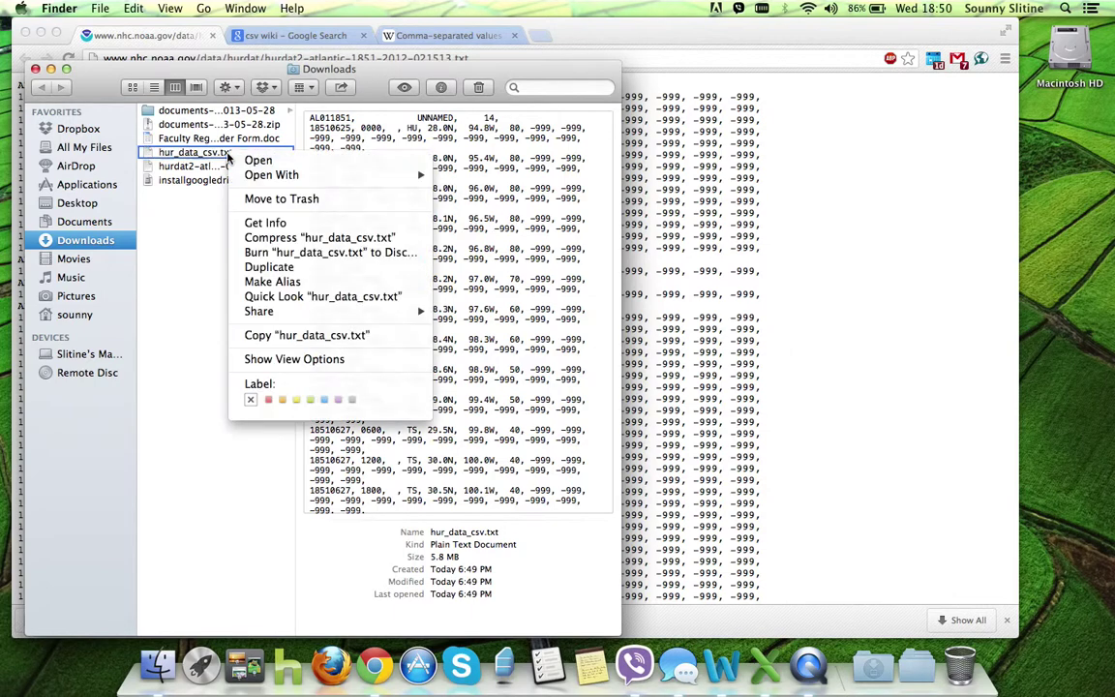
mouse_move(387, 175)
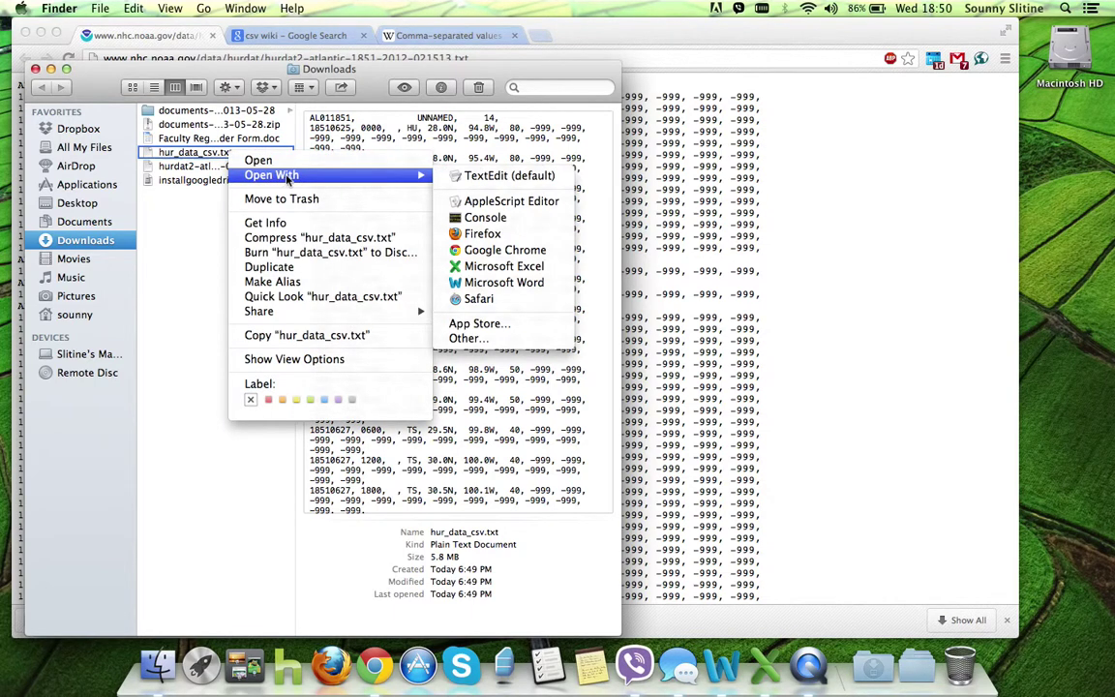
left_click(486, 266)
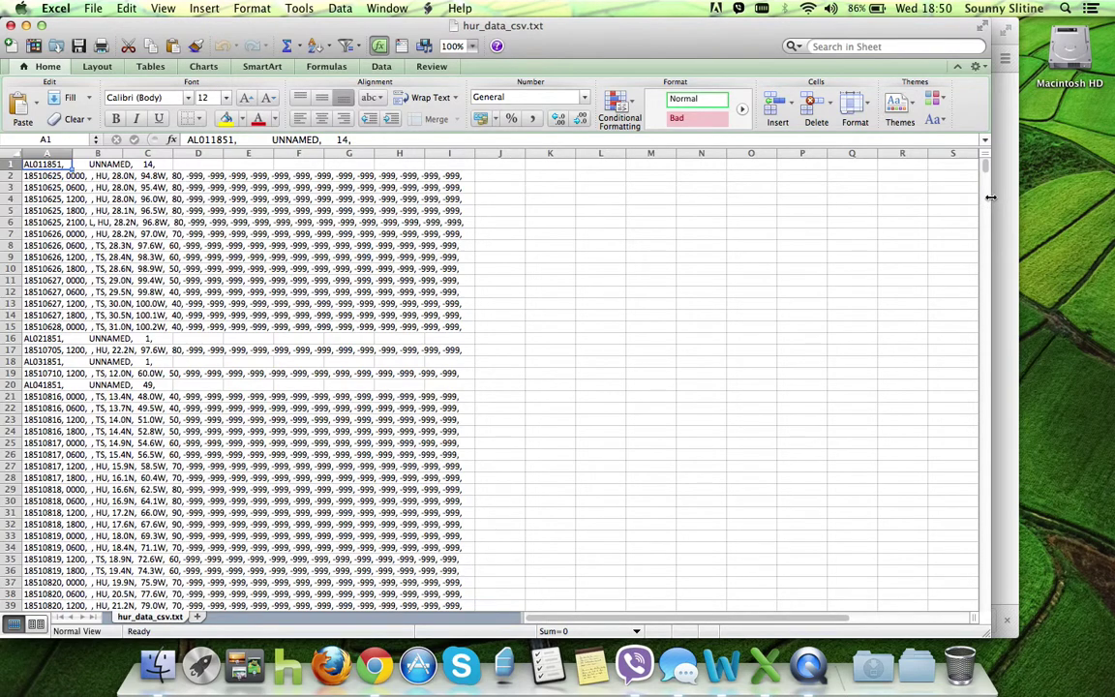
- Enlarge the Excel window and inspect the full record in cell A1
left_click_drag(990, 197, 1046, 196)
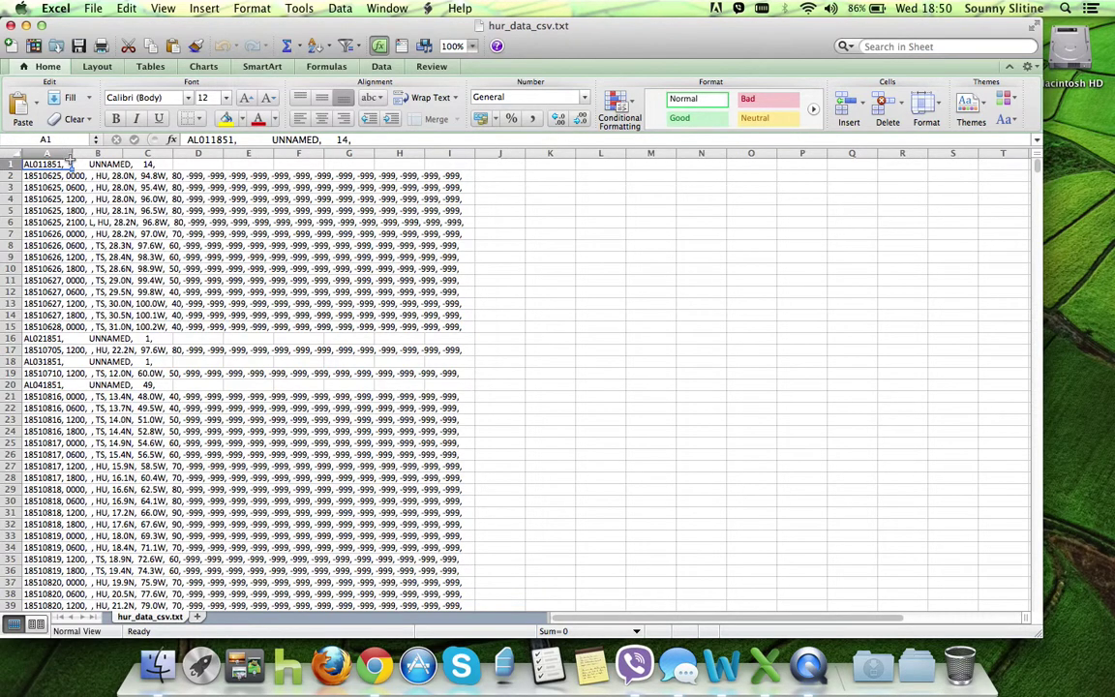
double_click(69, 162)
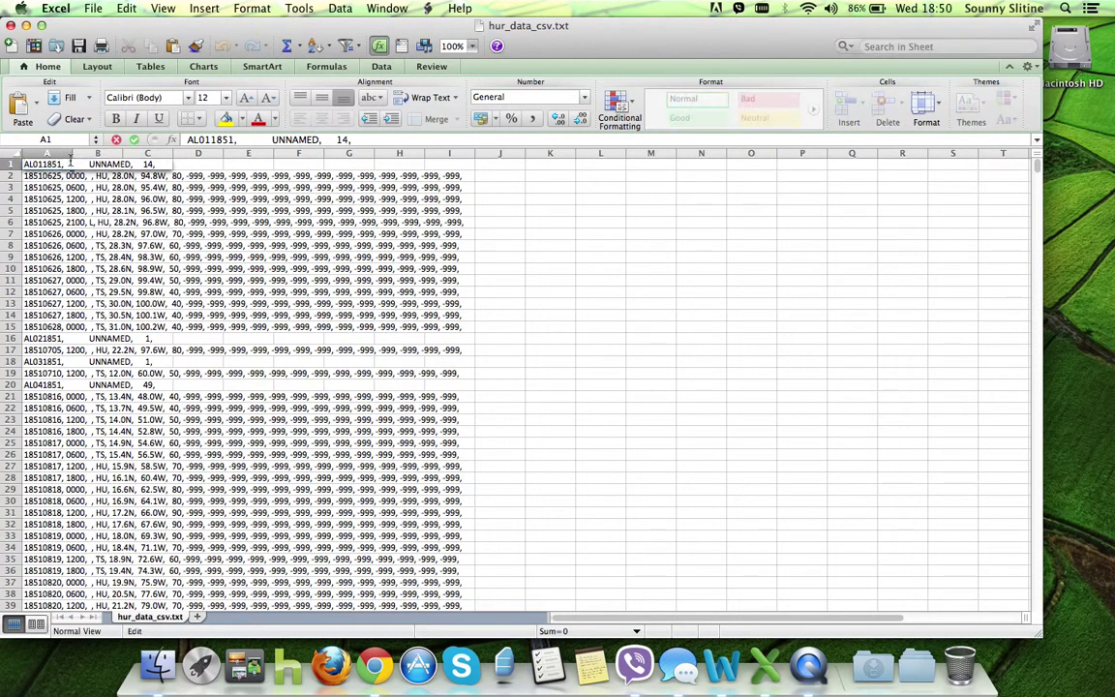
left_click(74, 153)
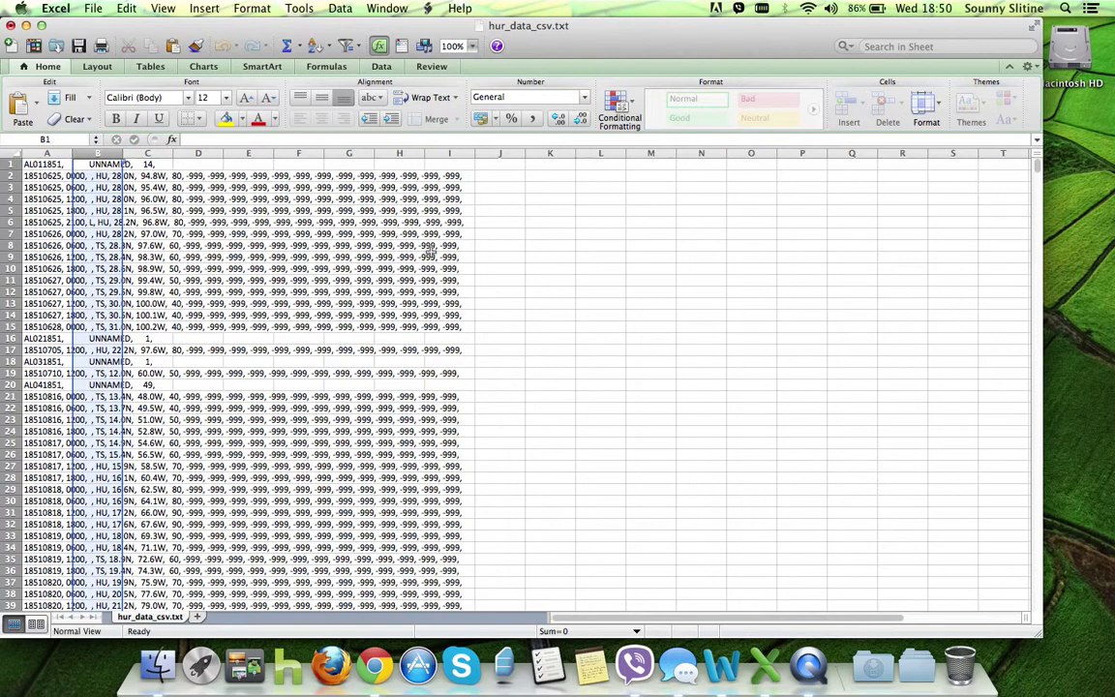
left_click(498, 280)
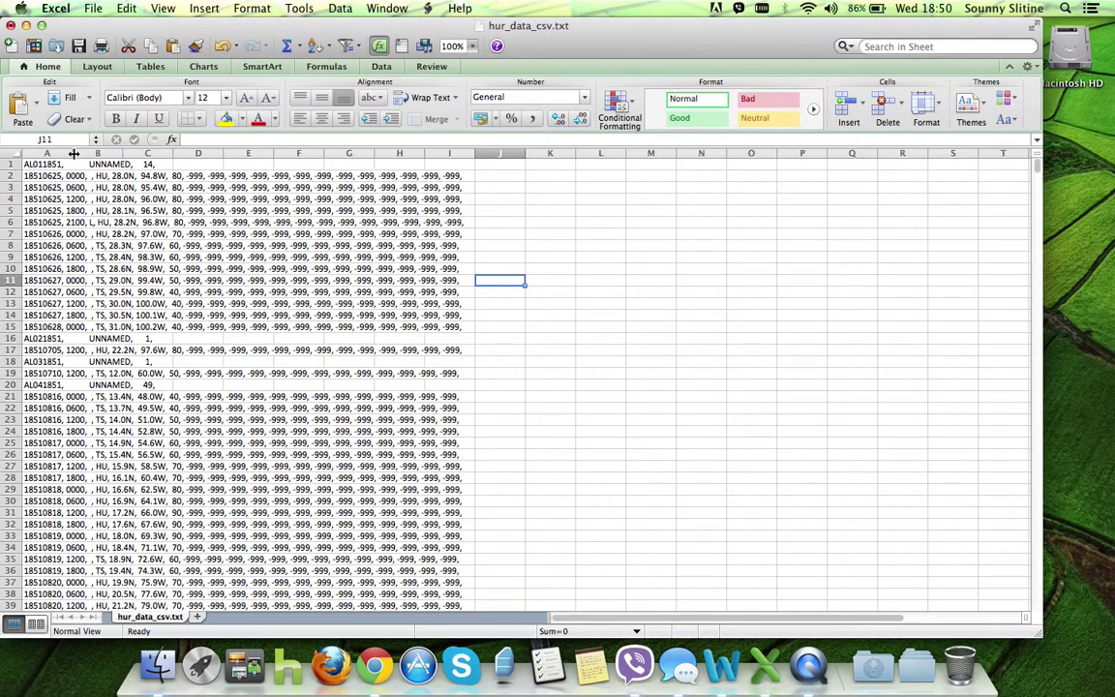
- Widen column A so each complete comma-separated record fits inside it
left_click_drag(73, 153, 73, 152)
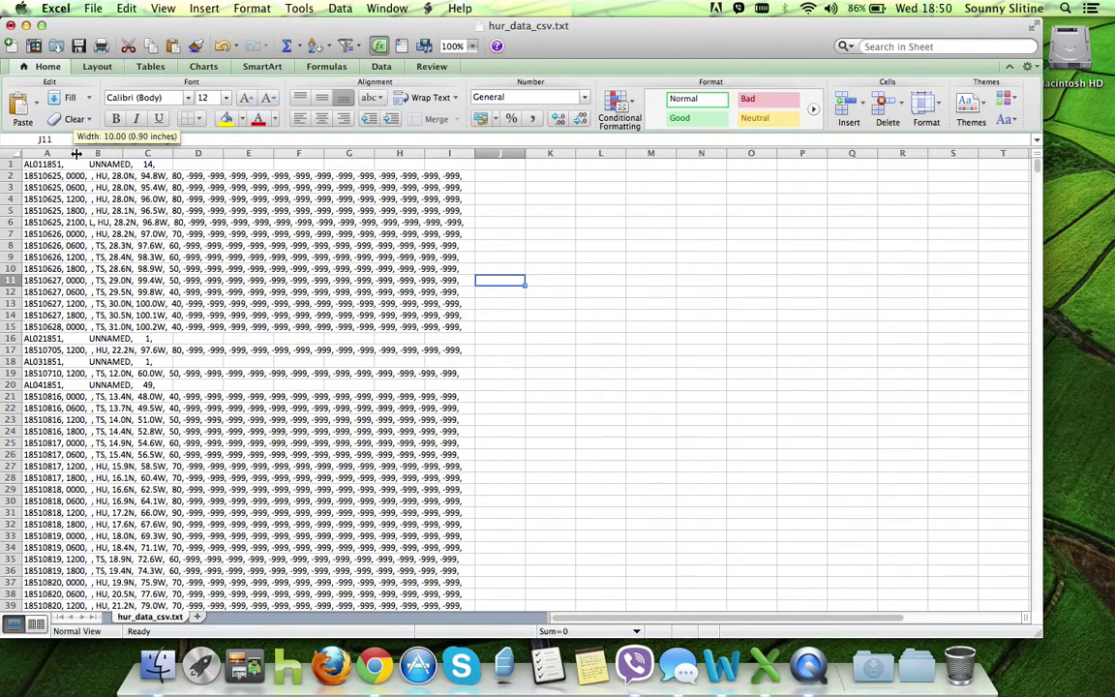
left_click_drag(75, 153, 500, 151)
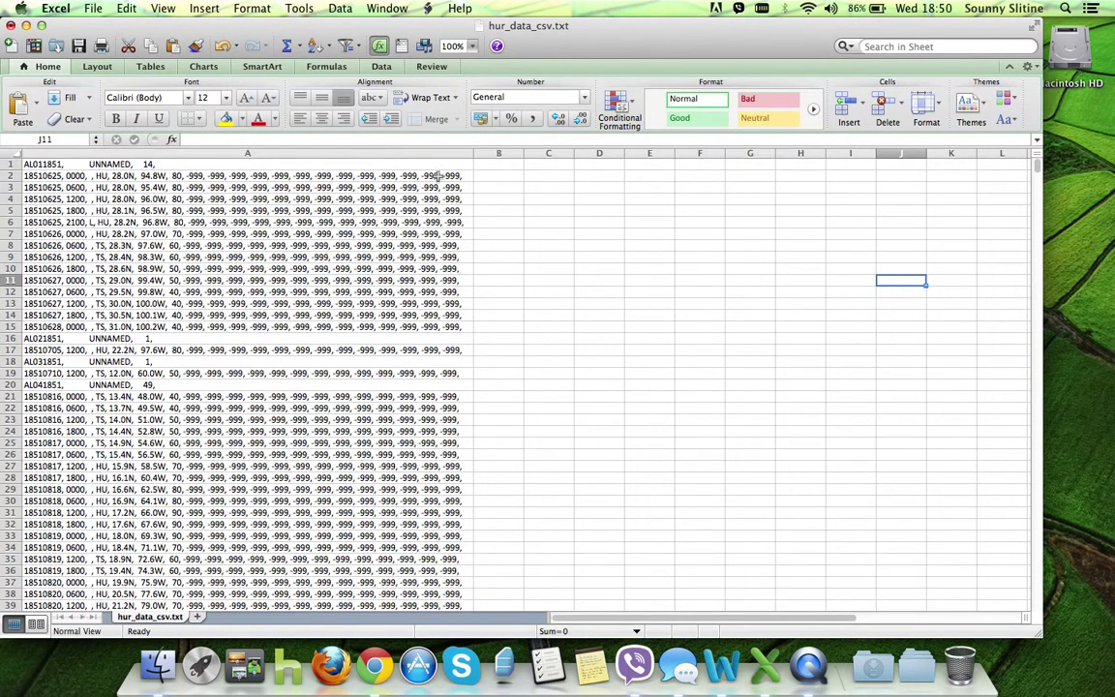
left_click(387, 153)
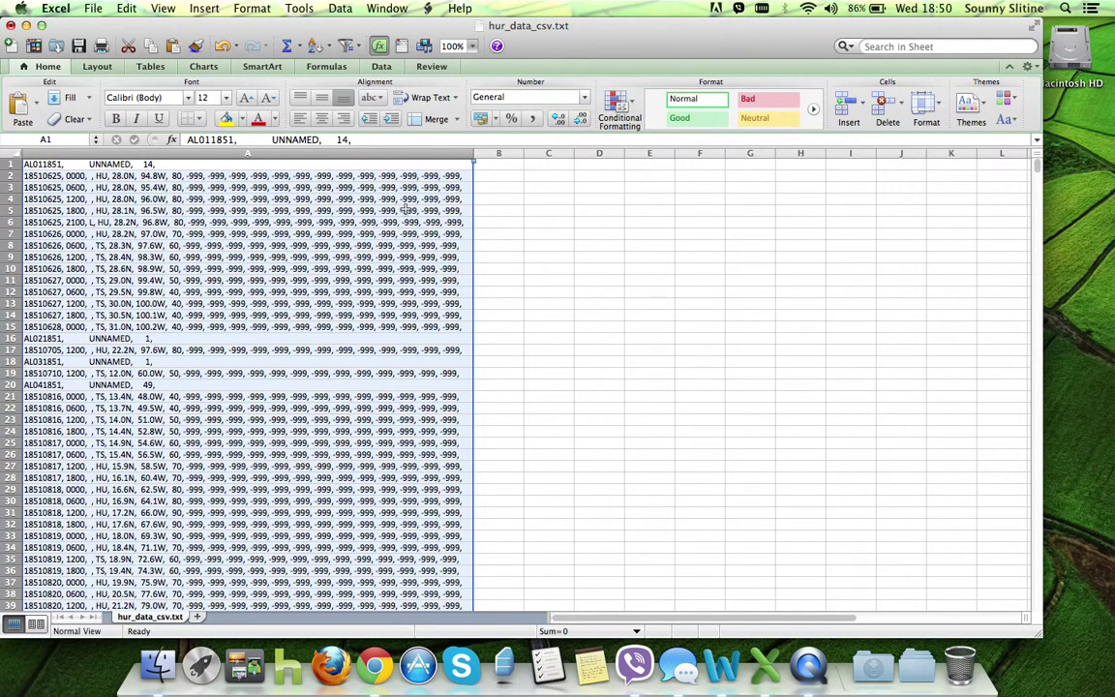
left_click(503, 333)
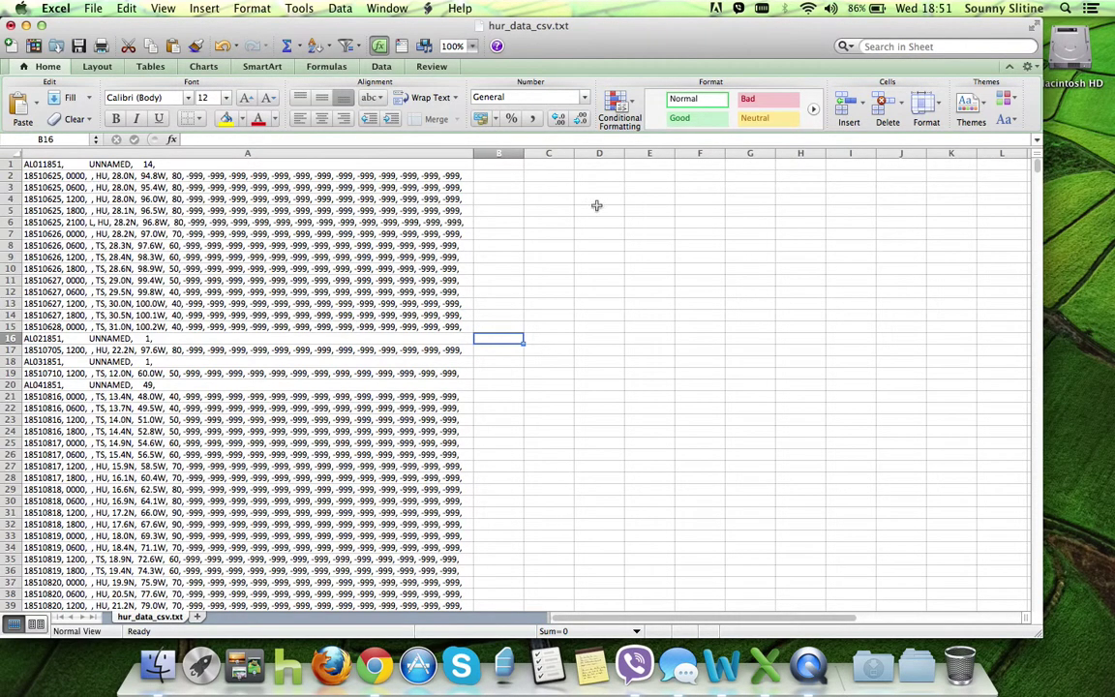
- Select the whole of column A and show the Data ribbon tools
left_click(278, 155)
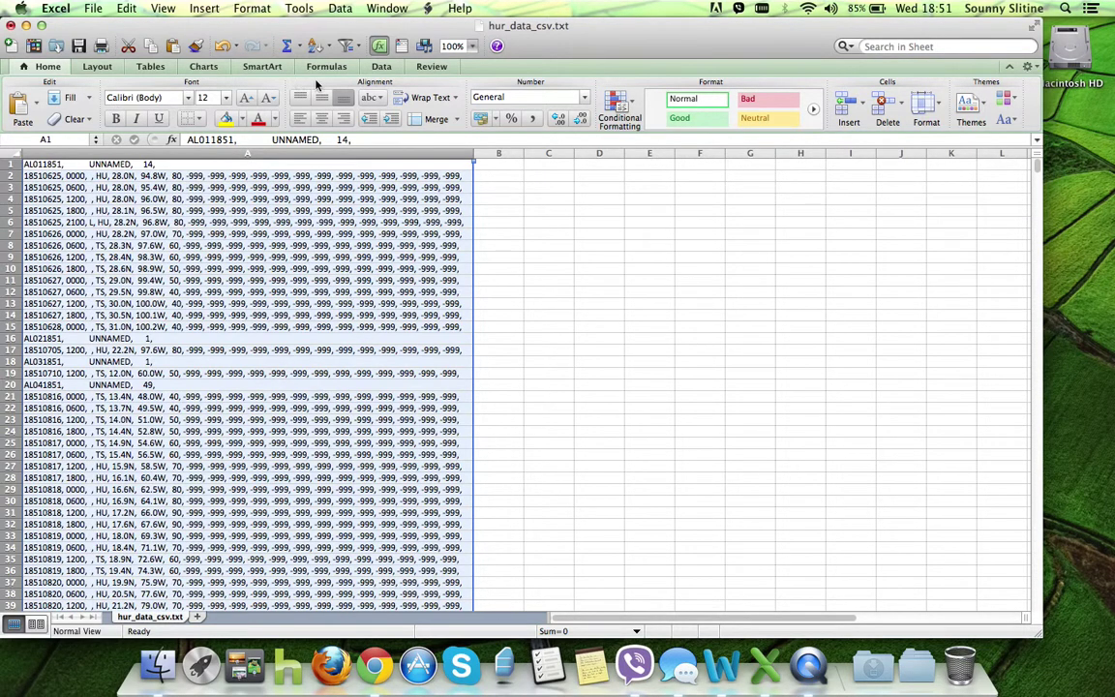
left_click(383, 67)
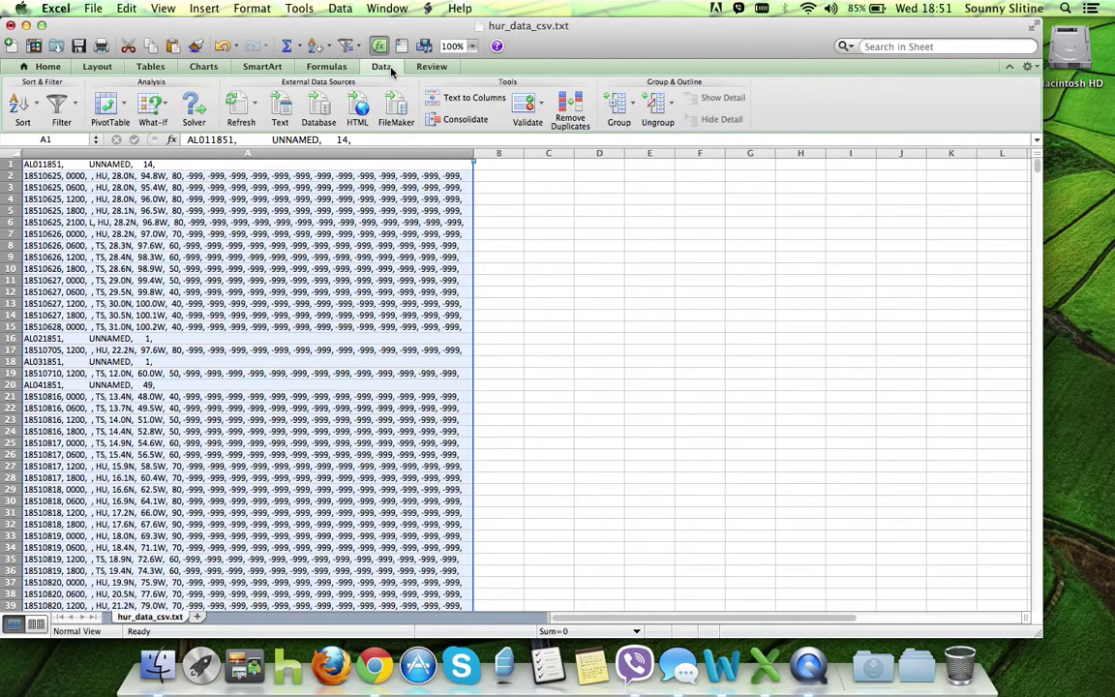
- Launch Text to Columns on column A and choose Delimited rather than Fixed width
left_click(472, 104)
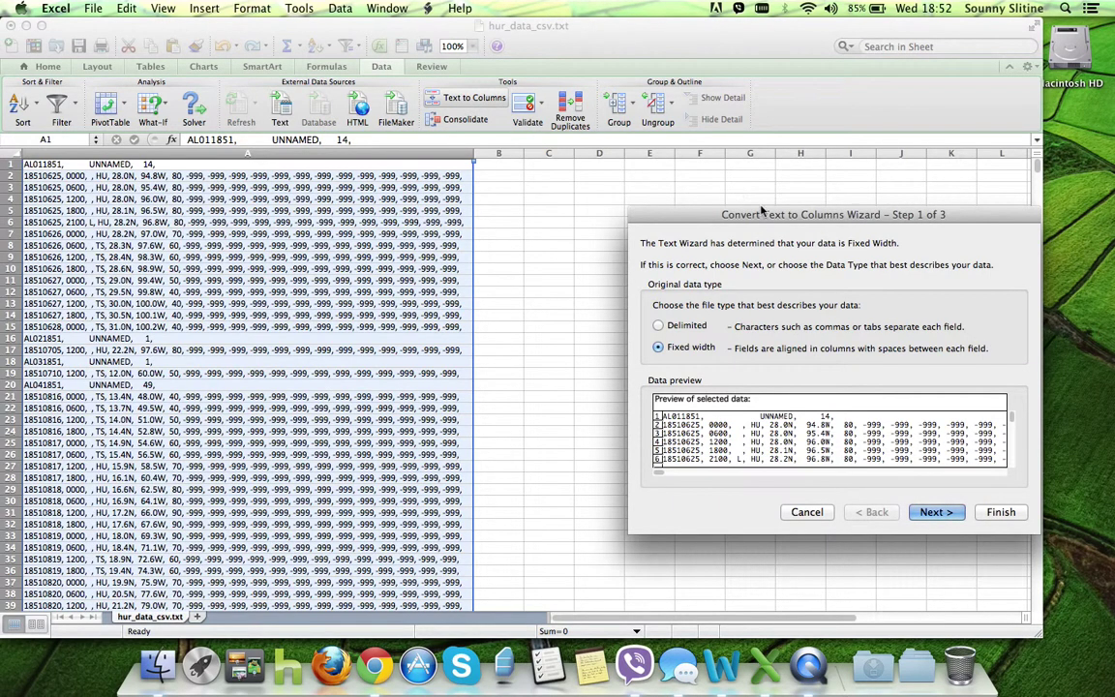
left_click_drag(779, 214, 610, 163)
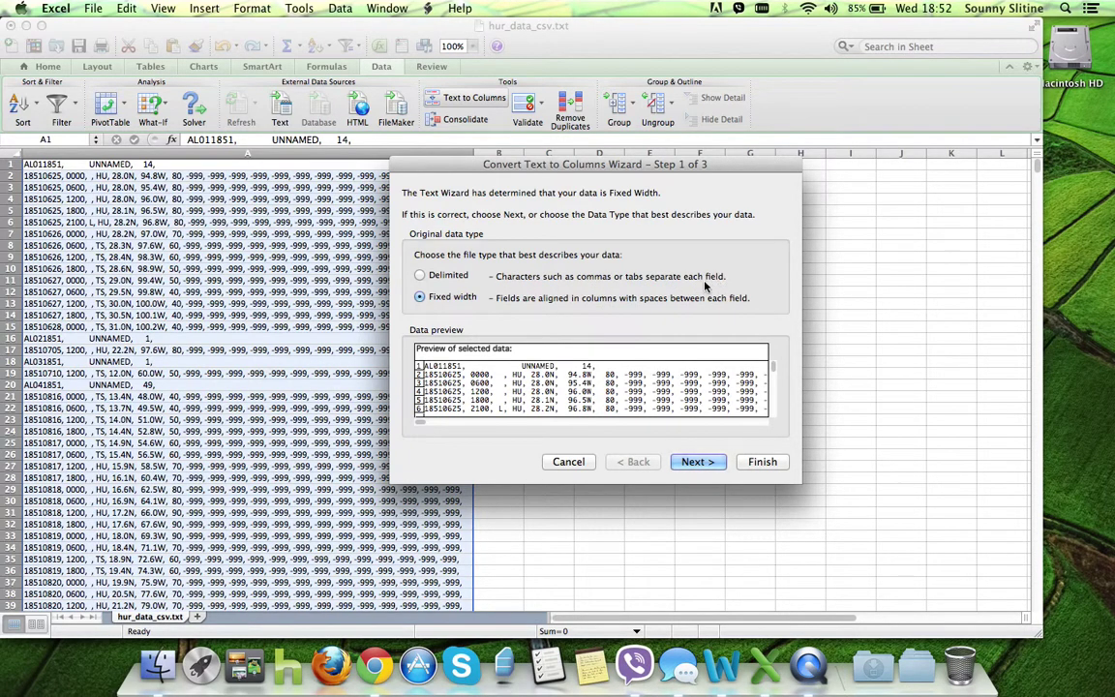
left_click(437, 277)
- Try Comma and a '|' Other delimiter, keep only Comma, and continue to Step 3
left_click(697, 463)
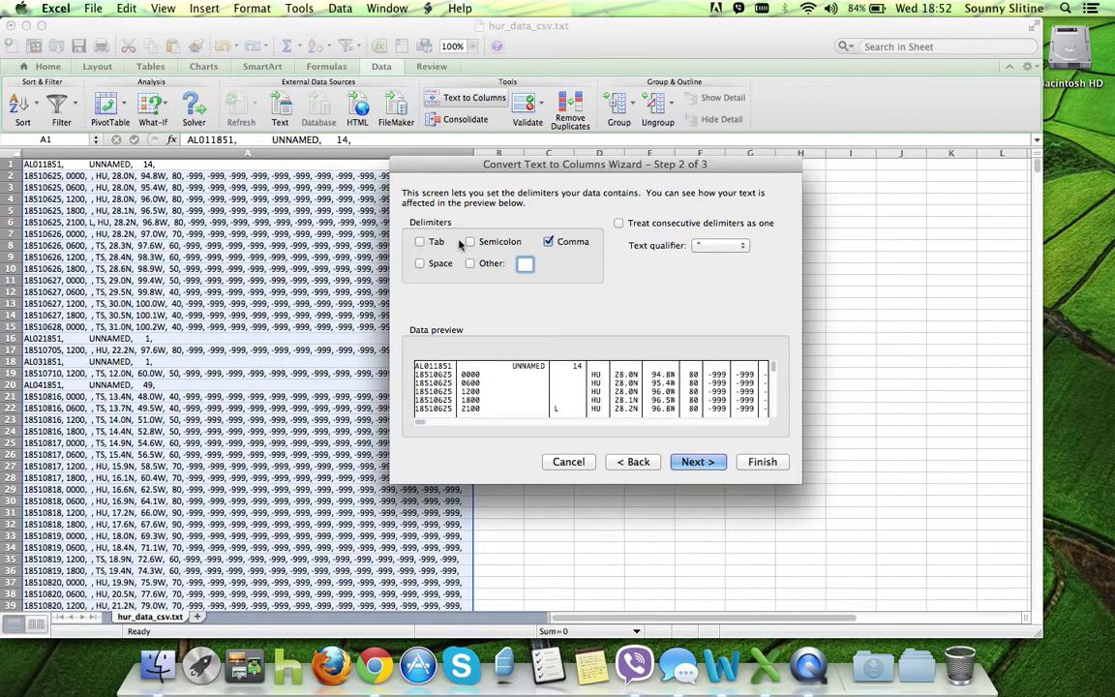
left_click(549, 244)
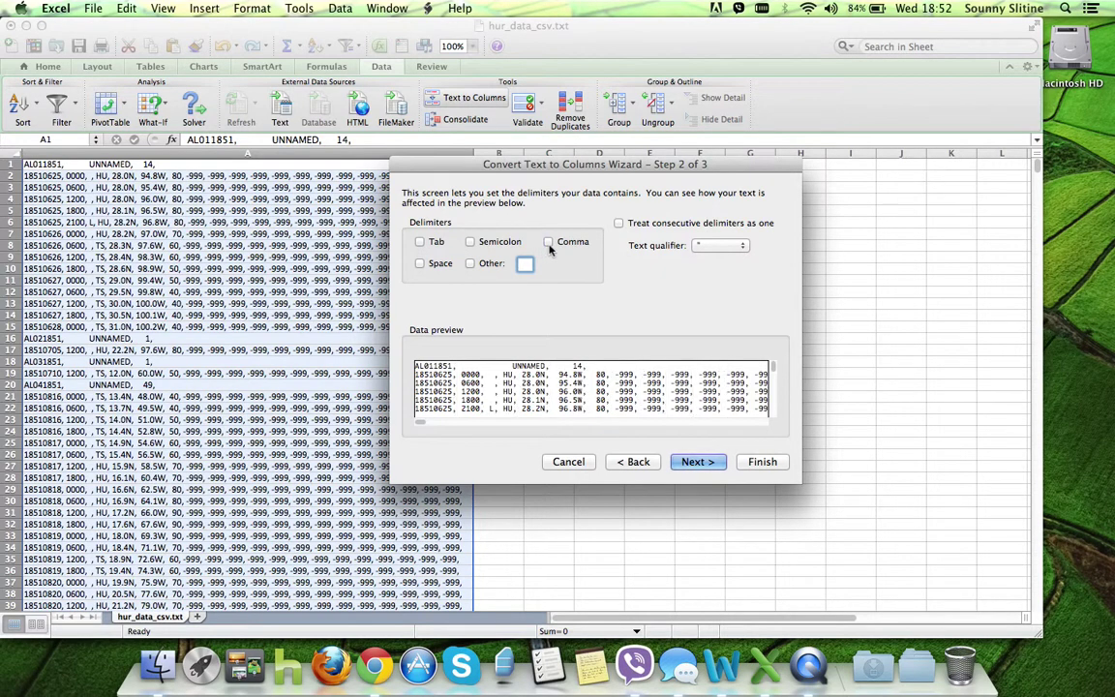
left_click(548, 243)
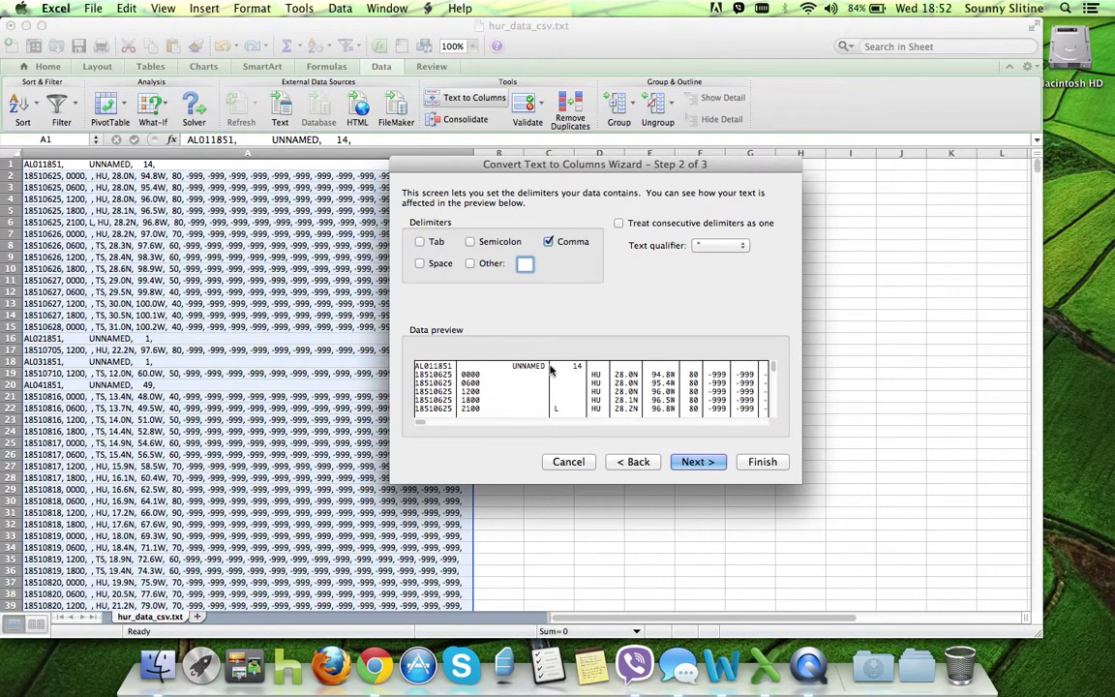
left_click(549, 243)
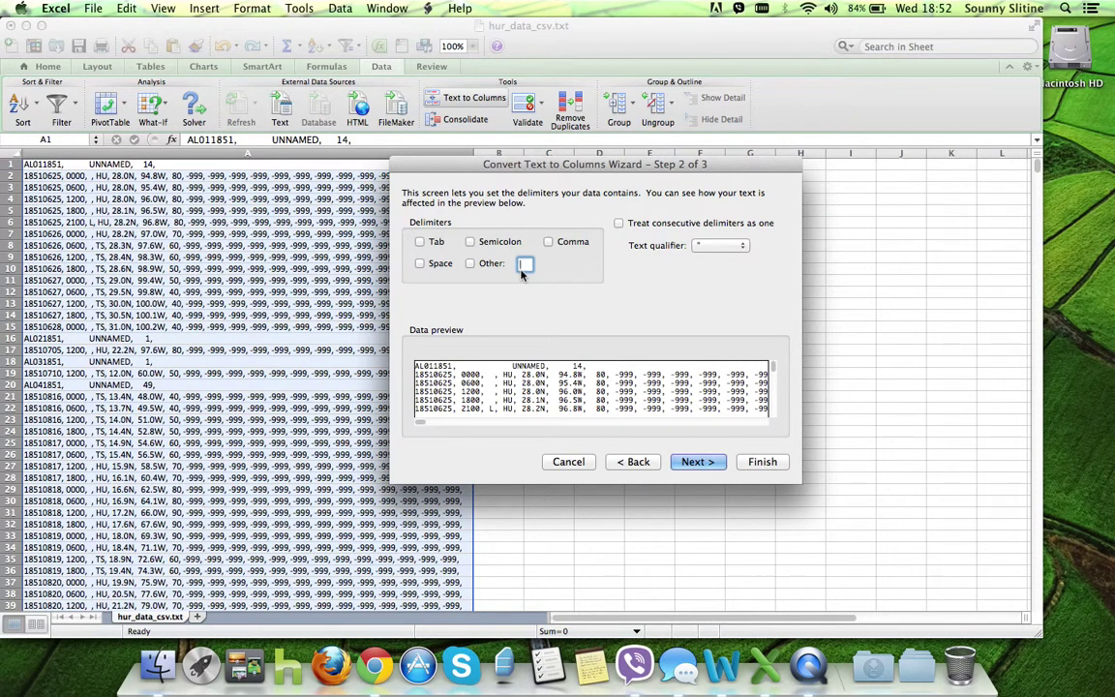
type("|")
left_click(471, 263)
left_click(563, 243)
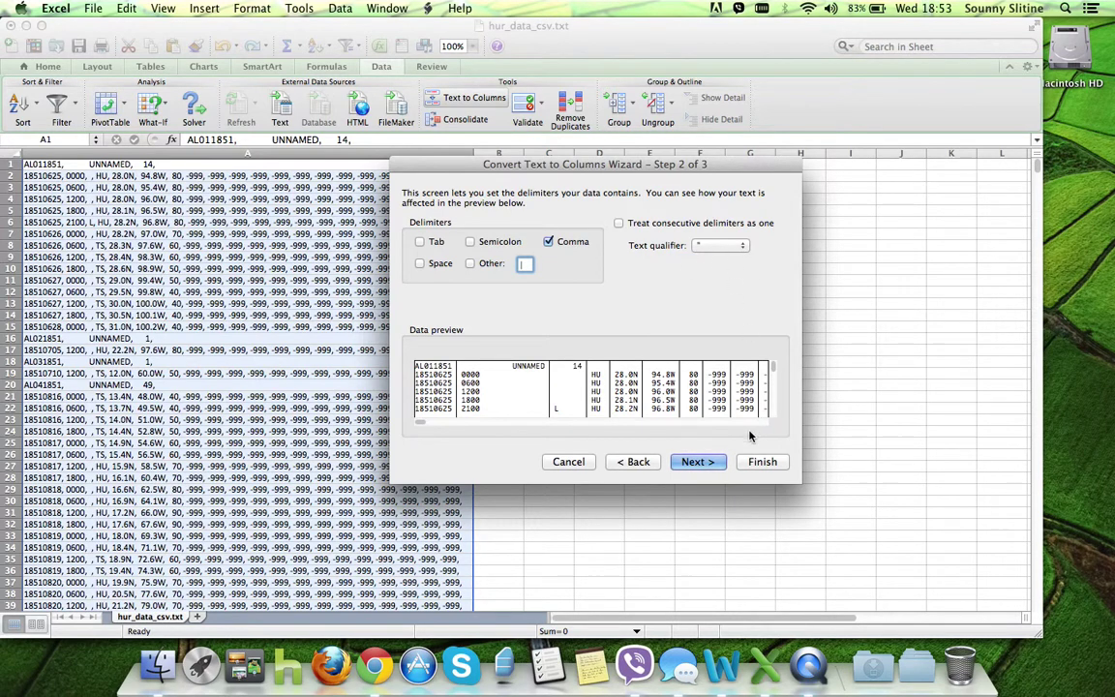
left_click(697, 462)
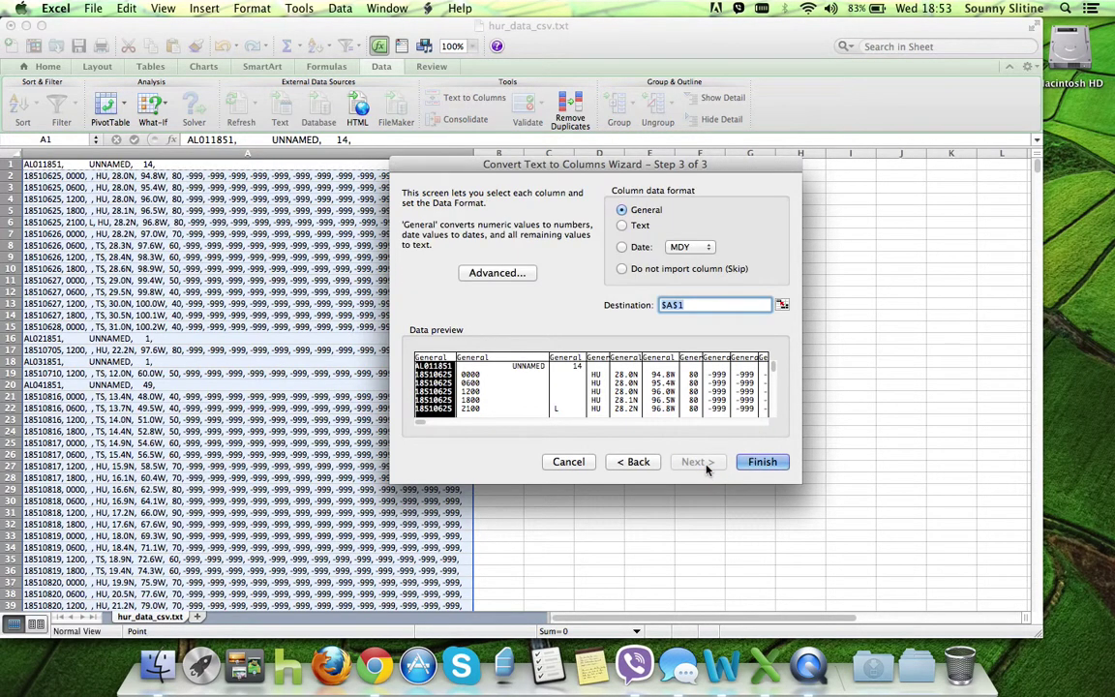
- Finish the wizard so dates, times, status codes and coordinates land in separate columns
left_click(763, 463)
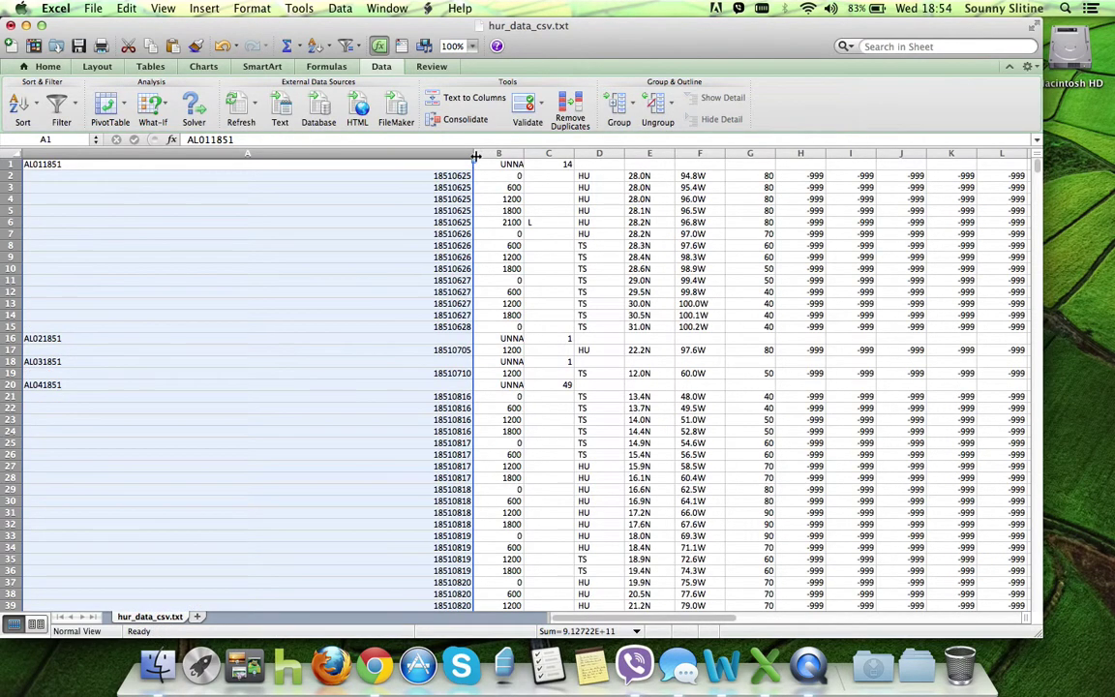
- Set column A width to 15.00, insert a blank top row, and widen column B for UNNAMED
left_click_drag(474, 158, 100, 153)
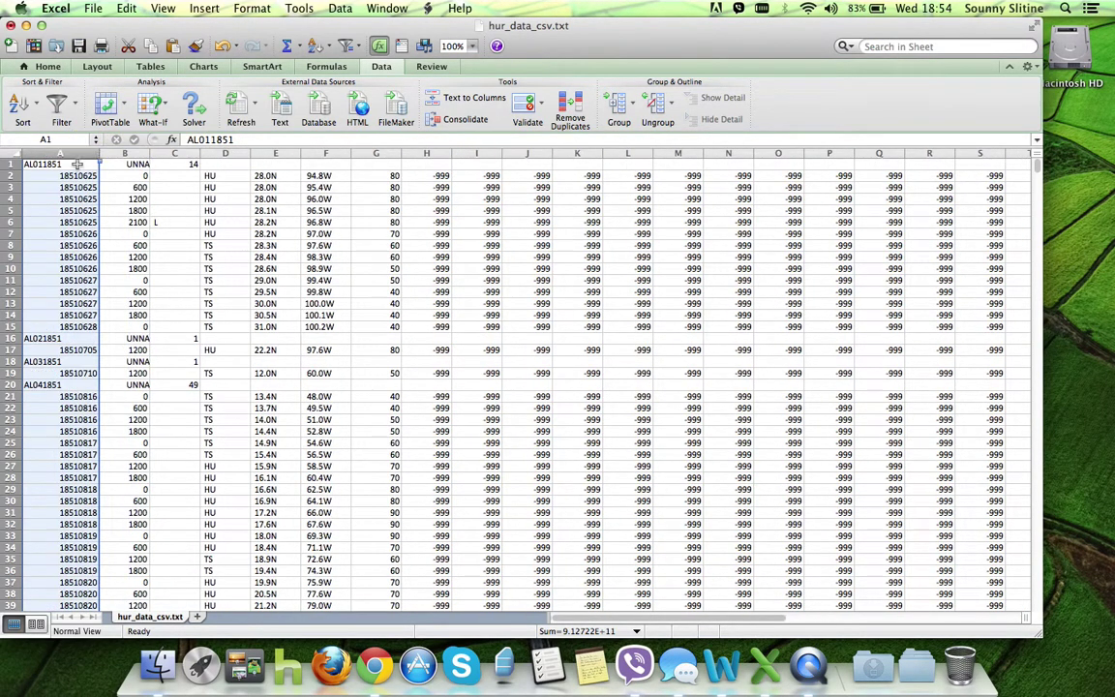
left_click(7, 165)
right_click(8, 164)
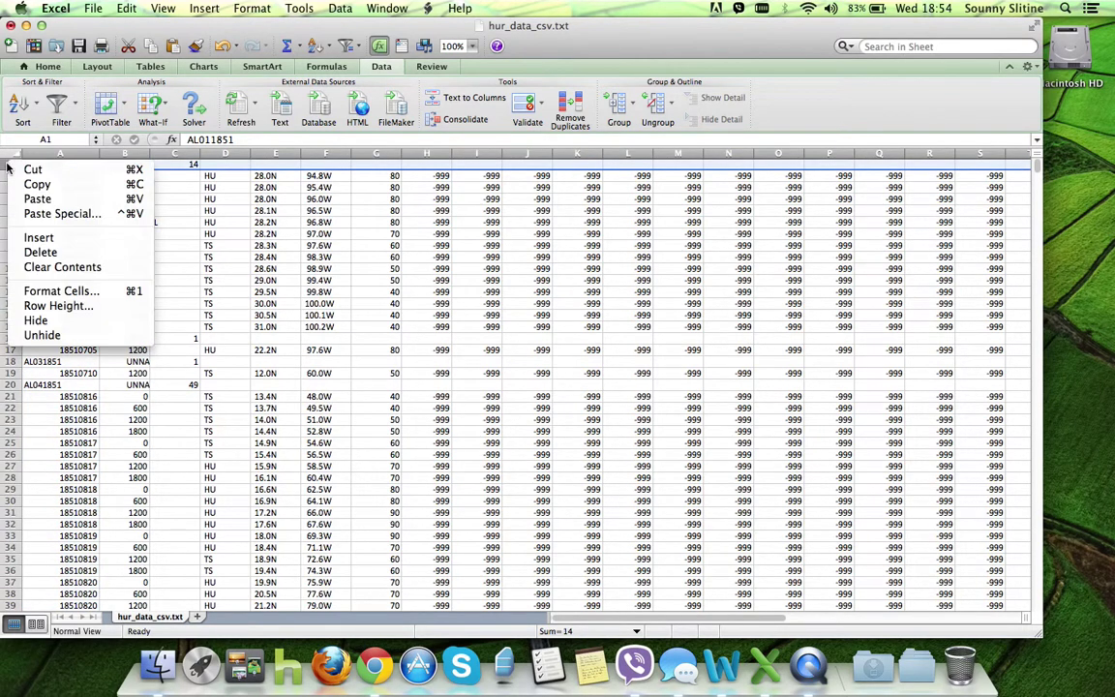
left_click(69, 238)
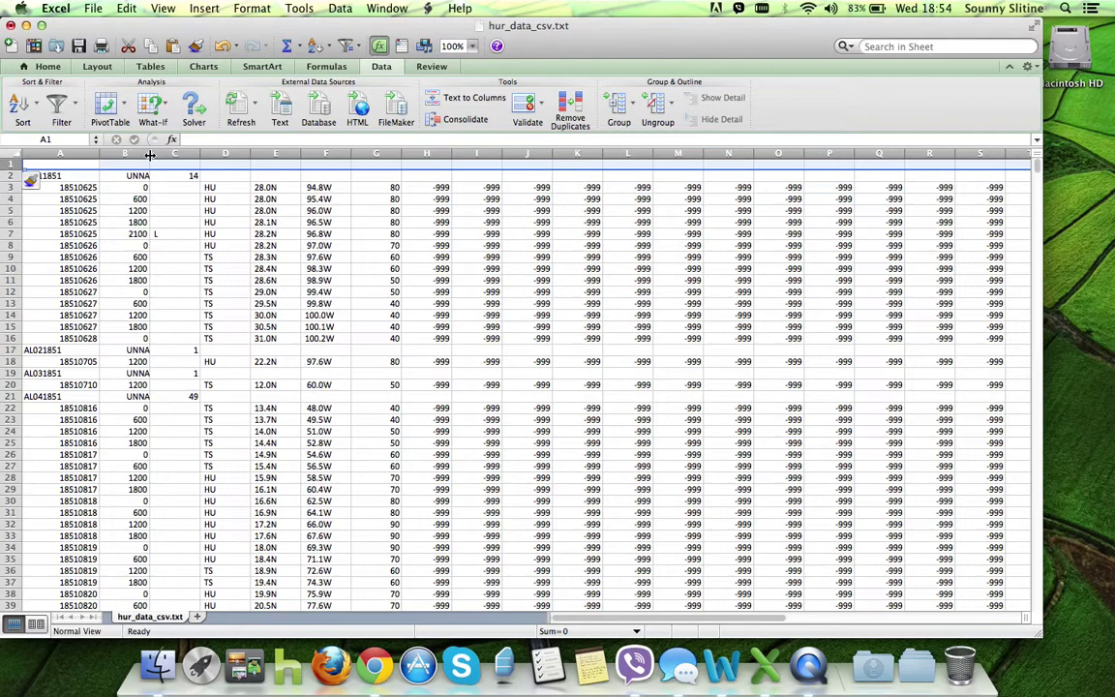
left_click_drag(150, 155, 182, 155)
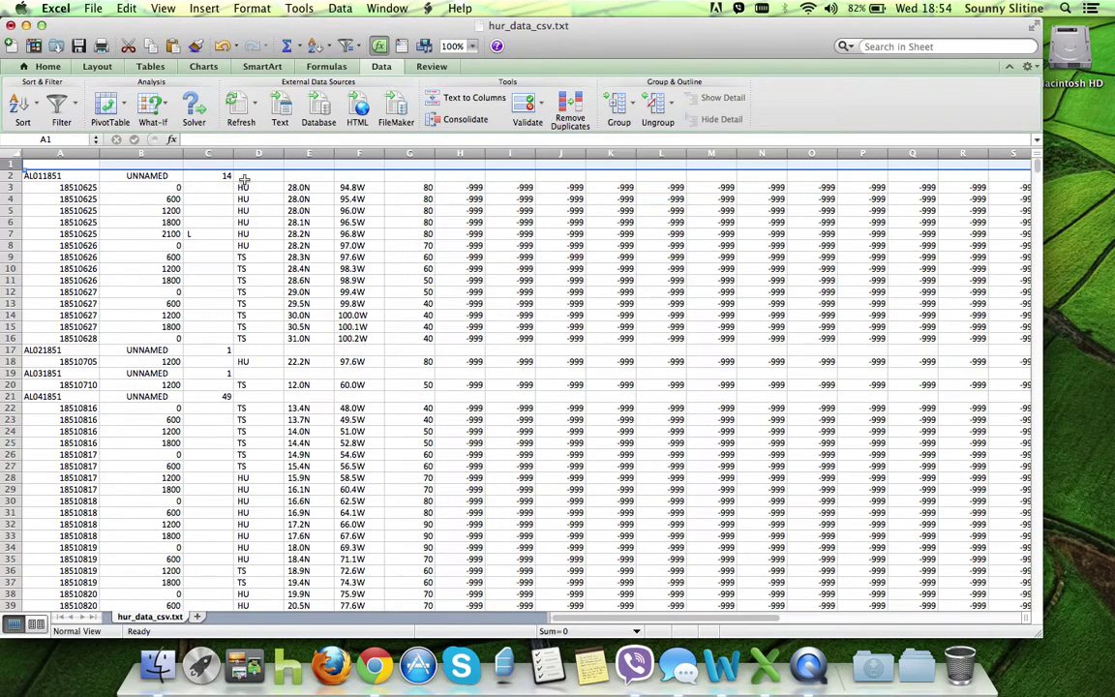
left_click(48, 164)
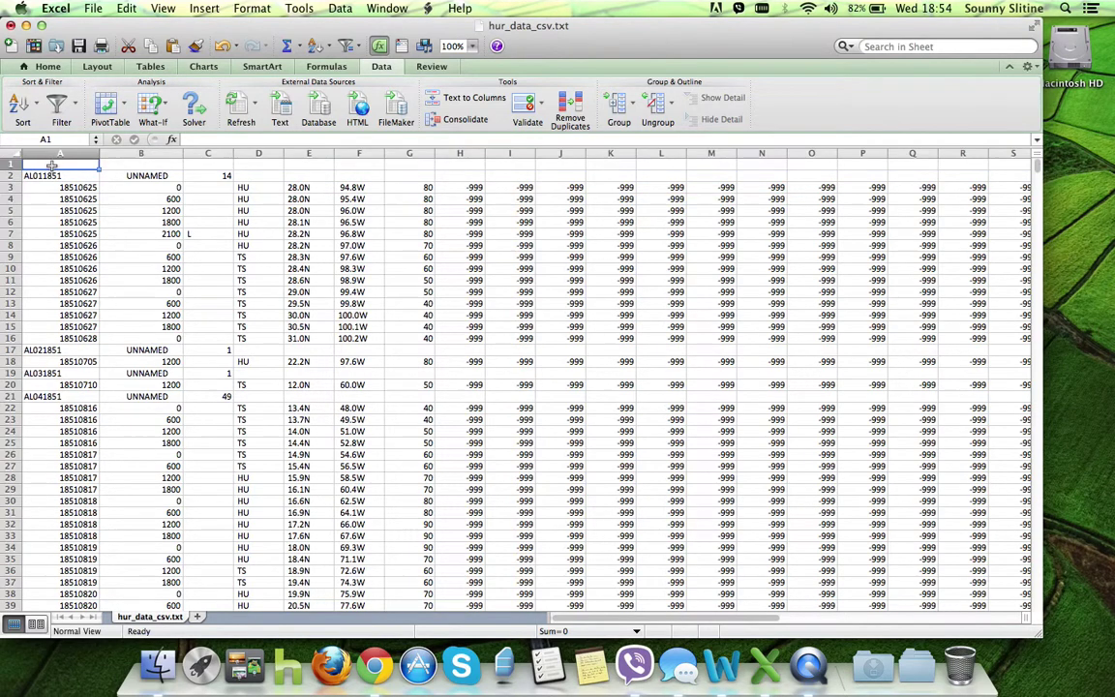
- Add Sheet1, rename it Dolly, then go back to the hur_data_csv.txt sheet
left_click(196, 618)
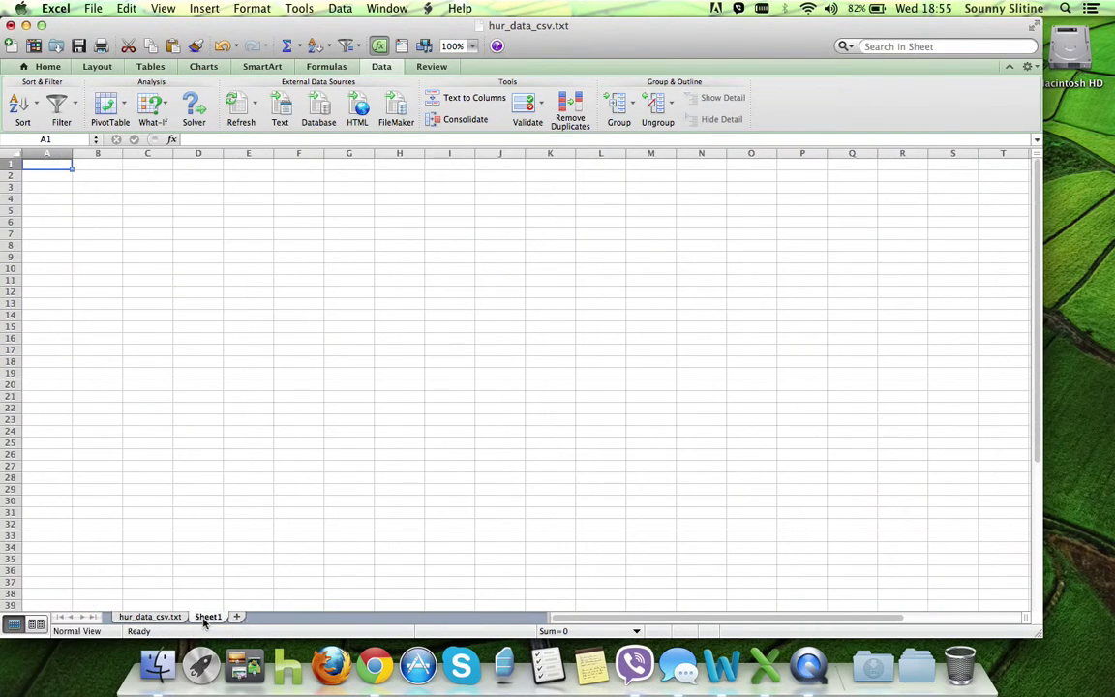
right_click(204, 619)
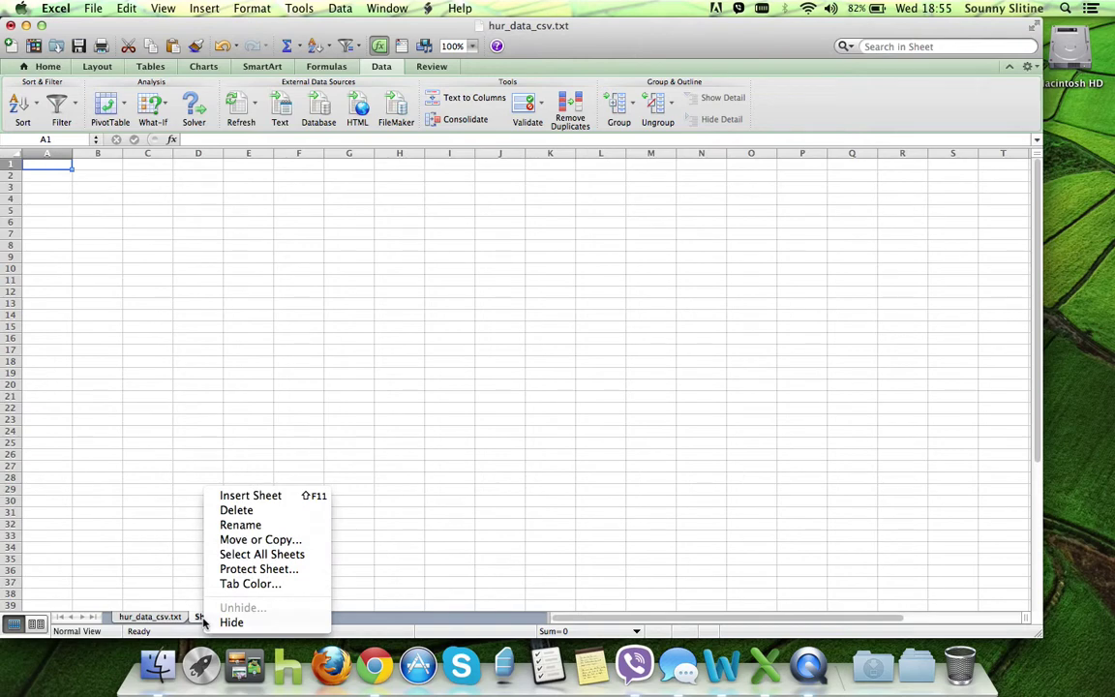
left_click(275, 527)
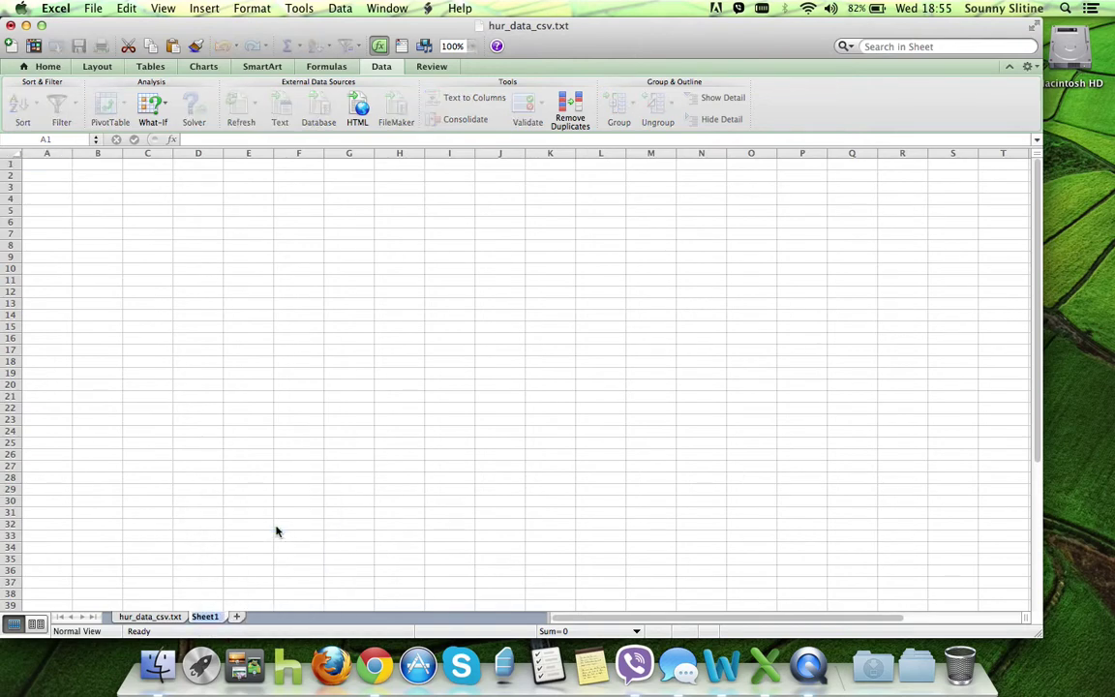
type("Dolly")
left_click(276, 525)
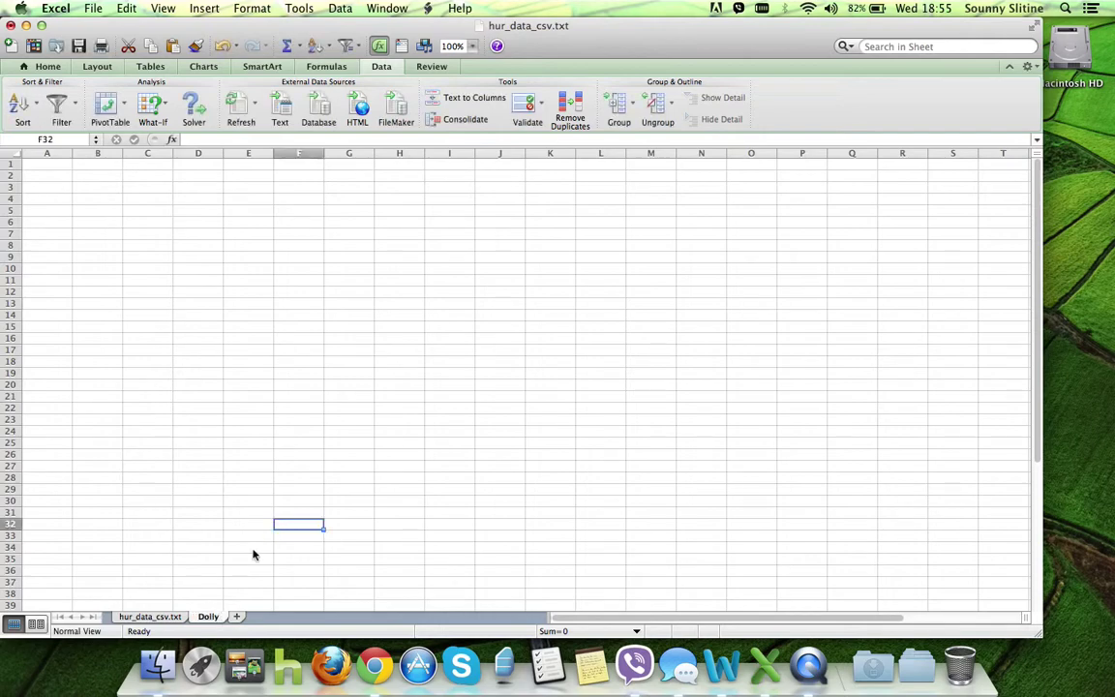
left_click(158, 617)
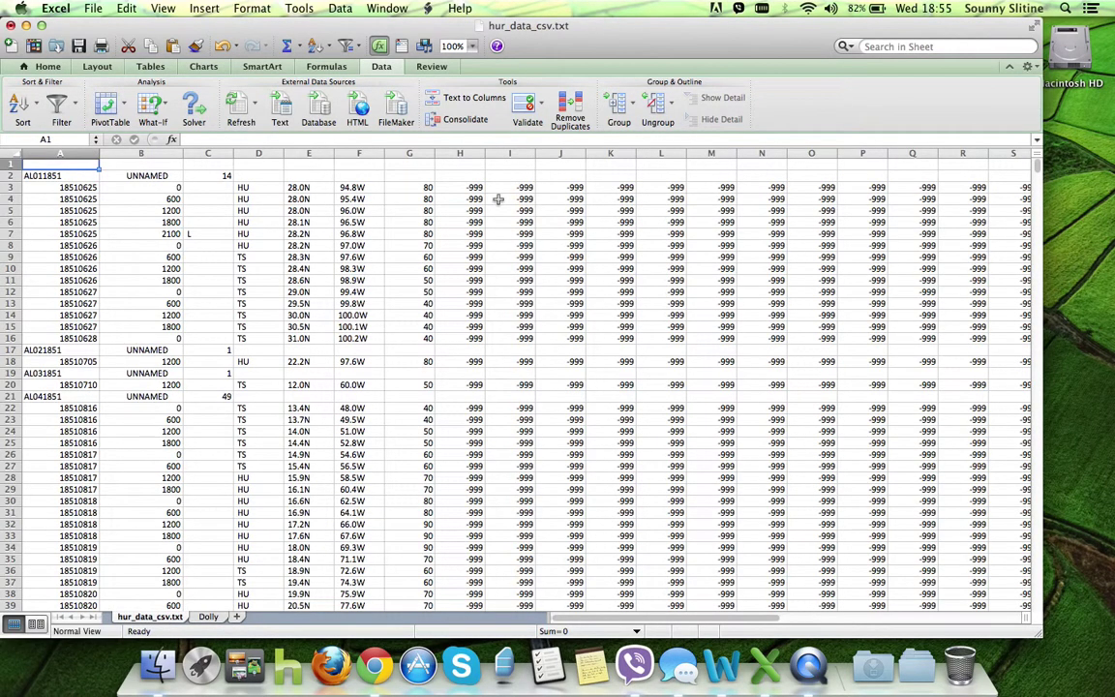
- Search the hurricane data for 'dolly' and inspect the first match
key("super+f")
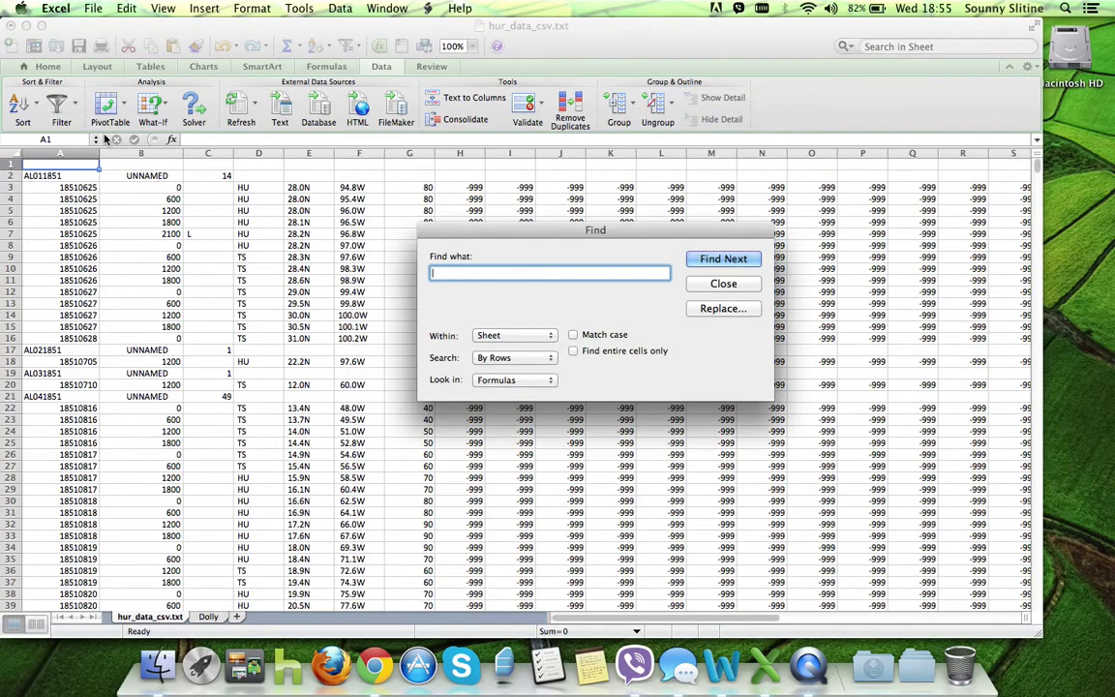
type("dolly")
key("Return")
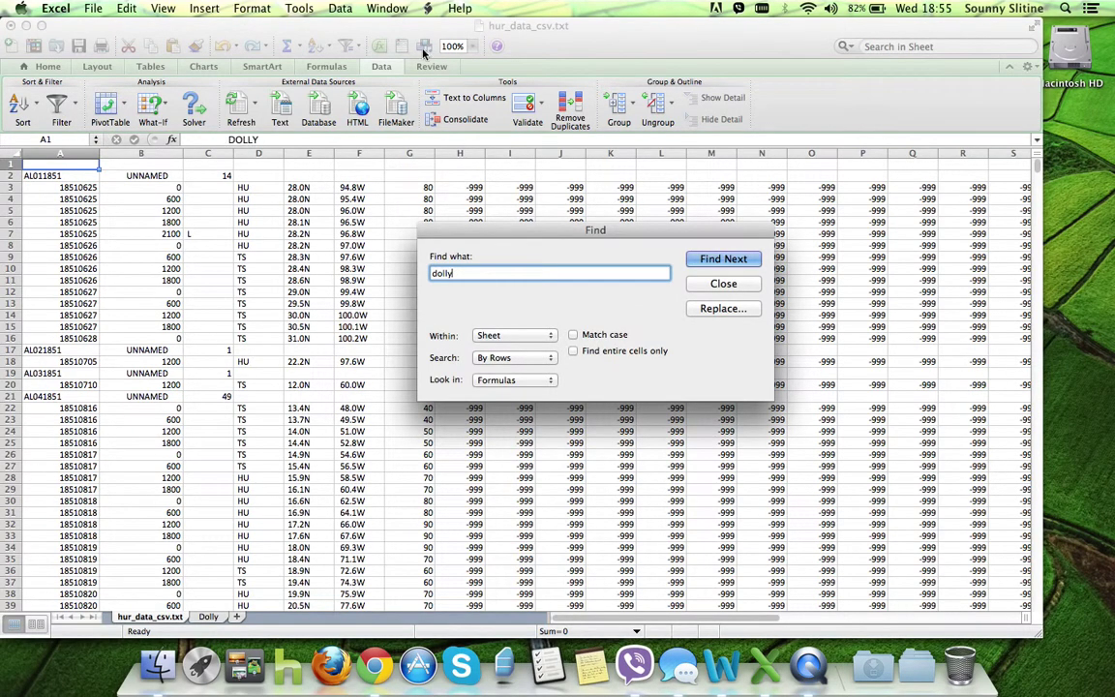
left_click(721, 282)
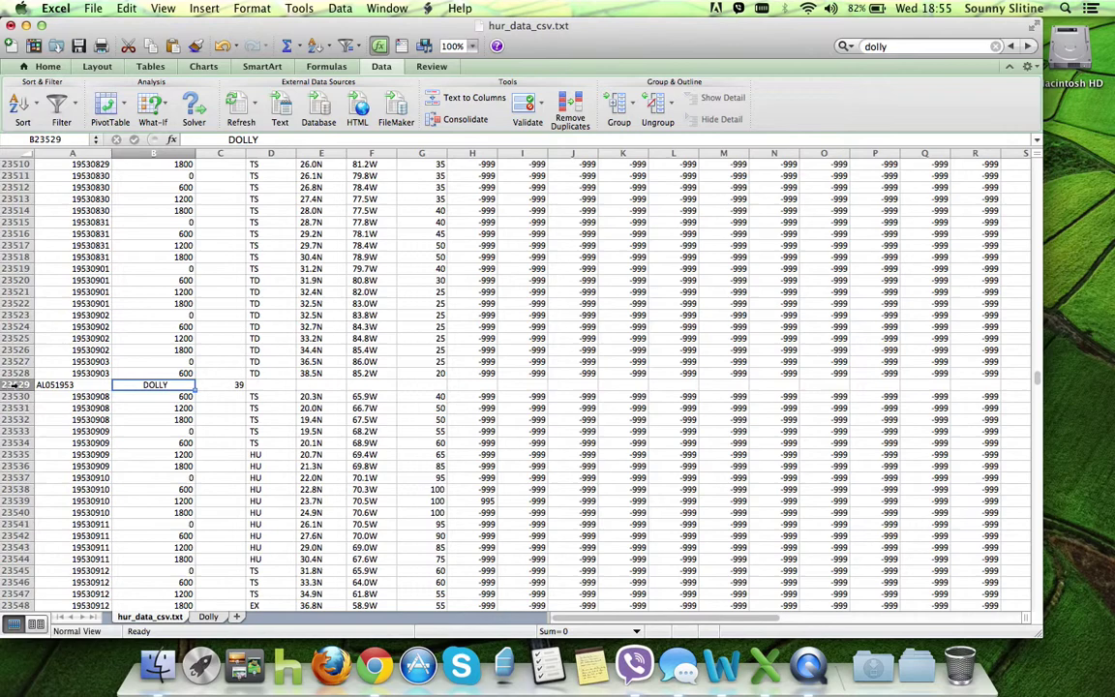
scroll(189, 479, "down", 10)
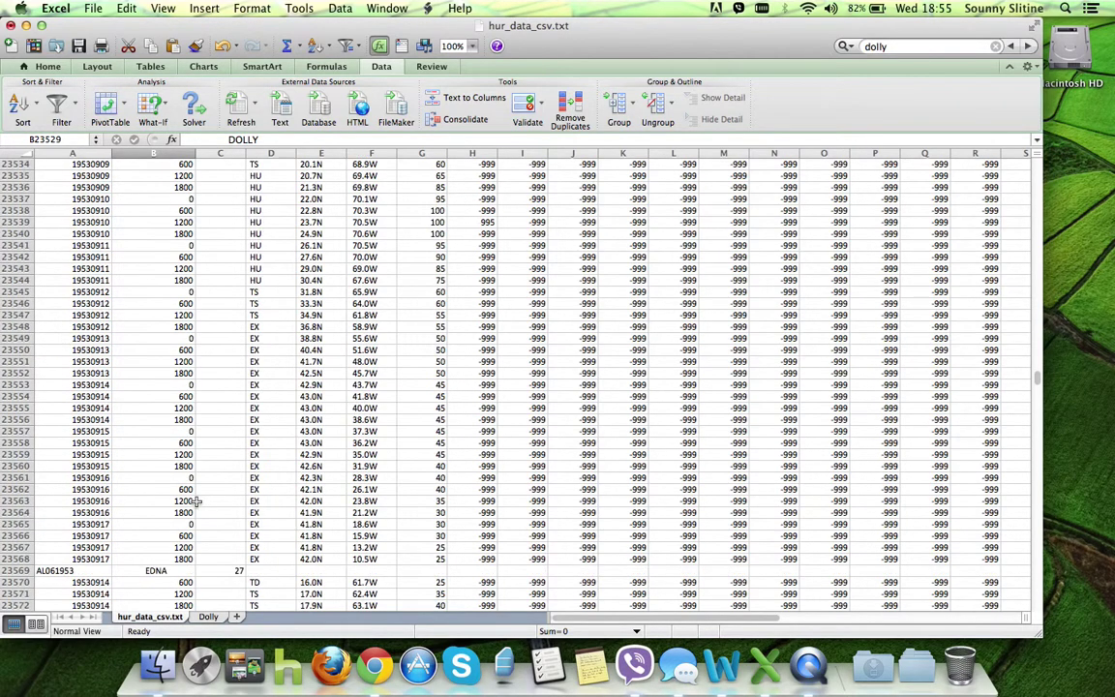
scroll(196, 501, "up", 9)
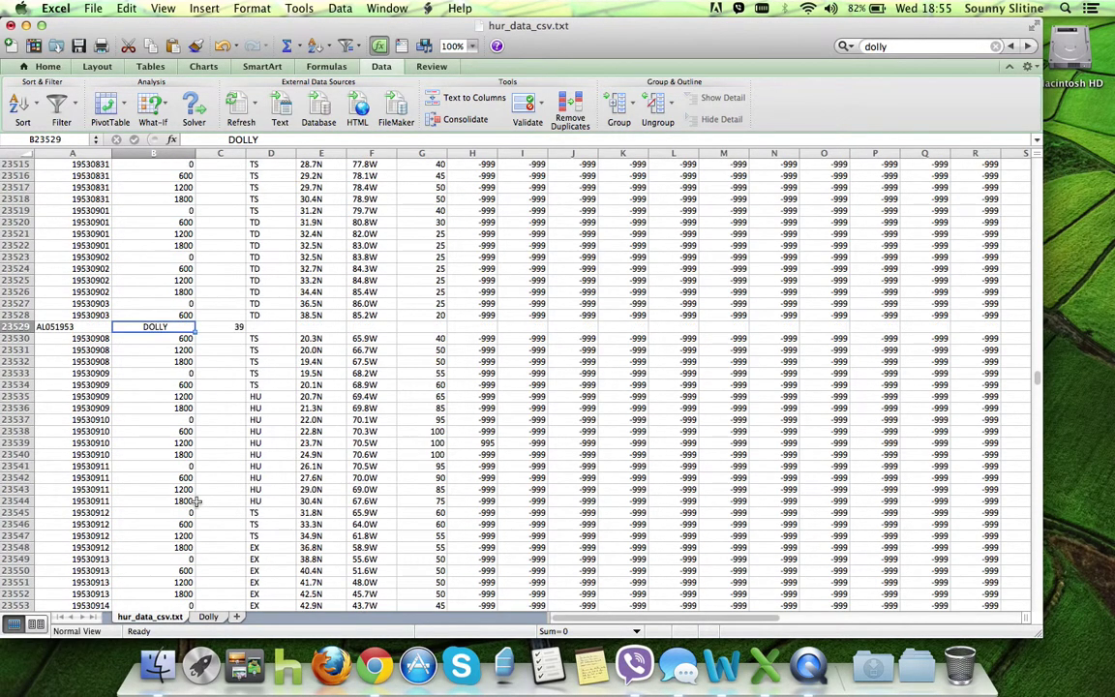
- Step through the DOLLY matches until the 2008 AL042008 header at row 45928, then close the search
key("super+f")
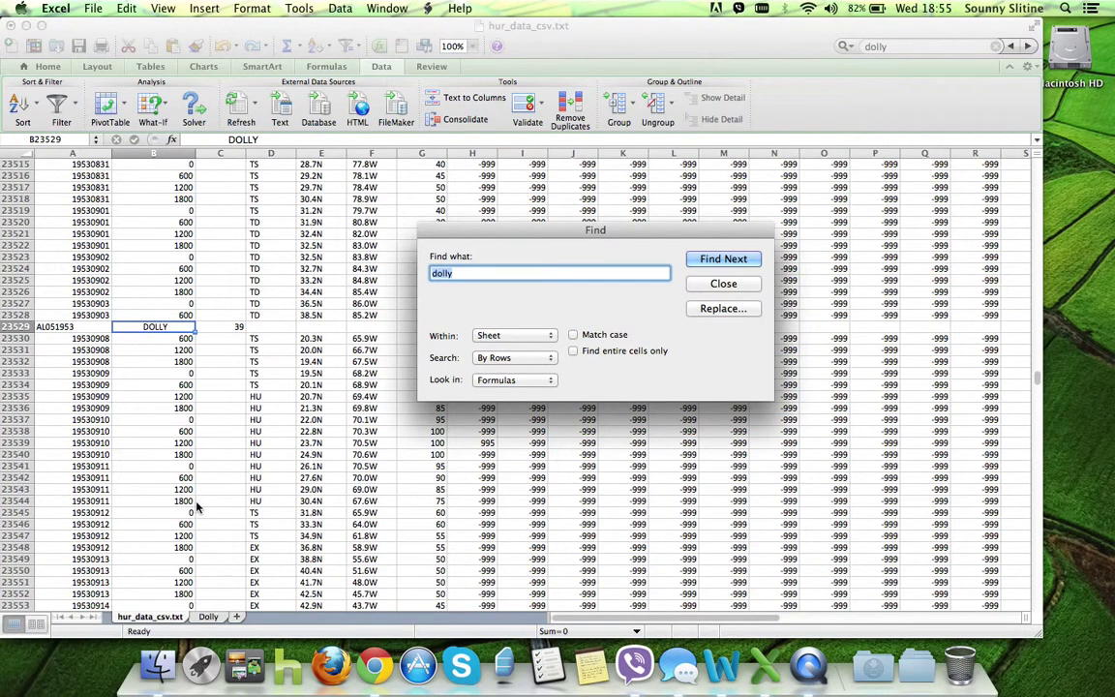
key("Return")
key("Return")
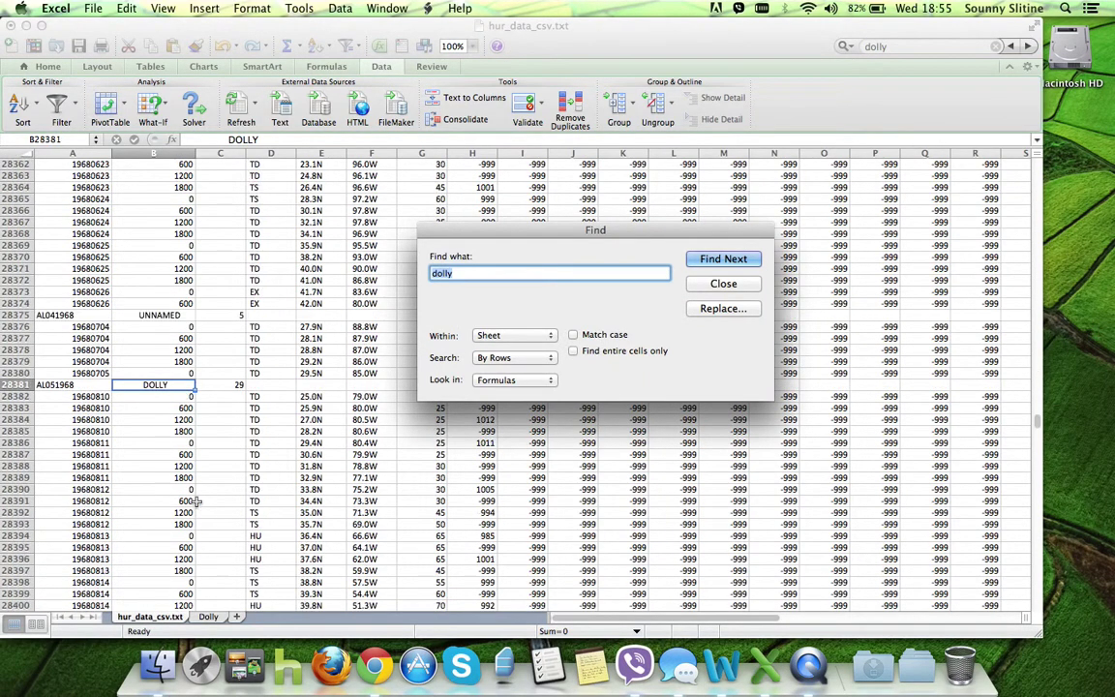
key("Return")
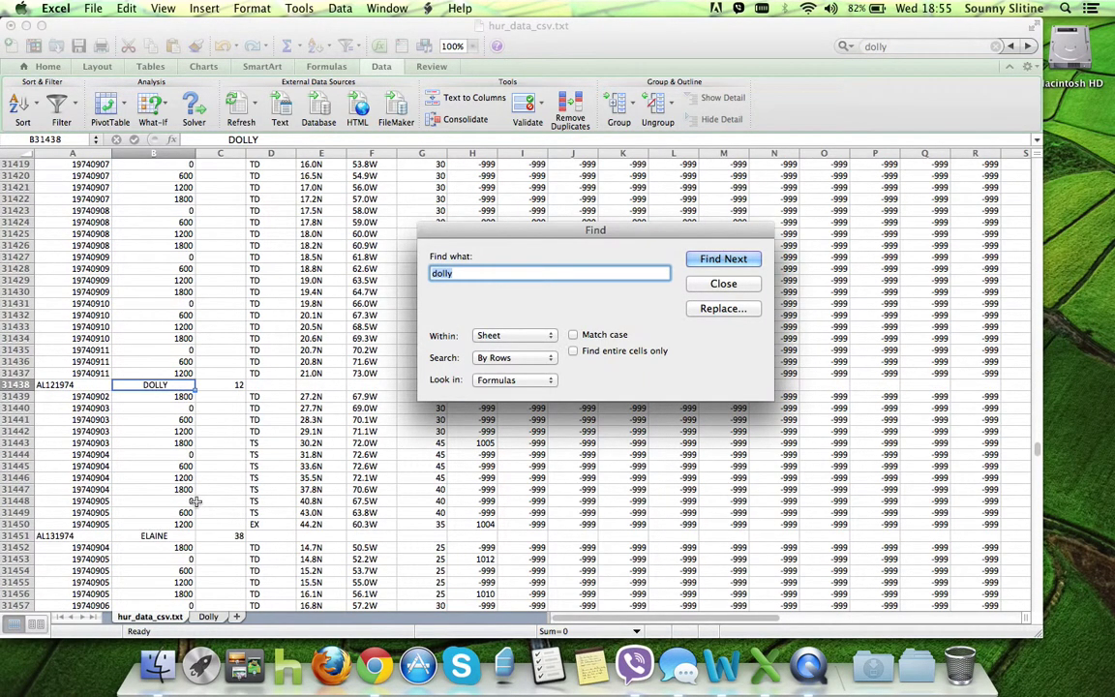
key("Return")
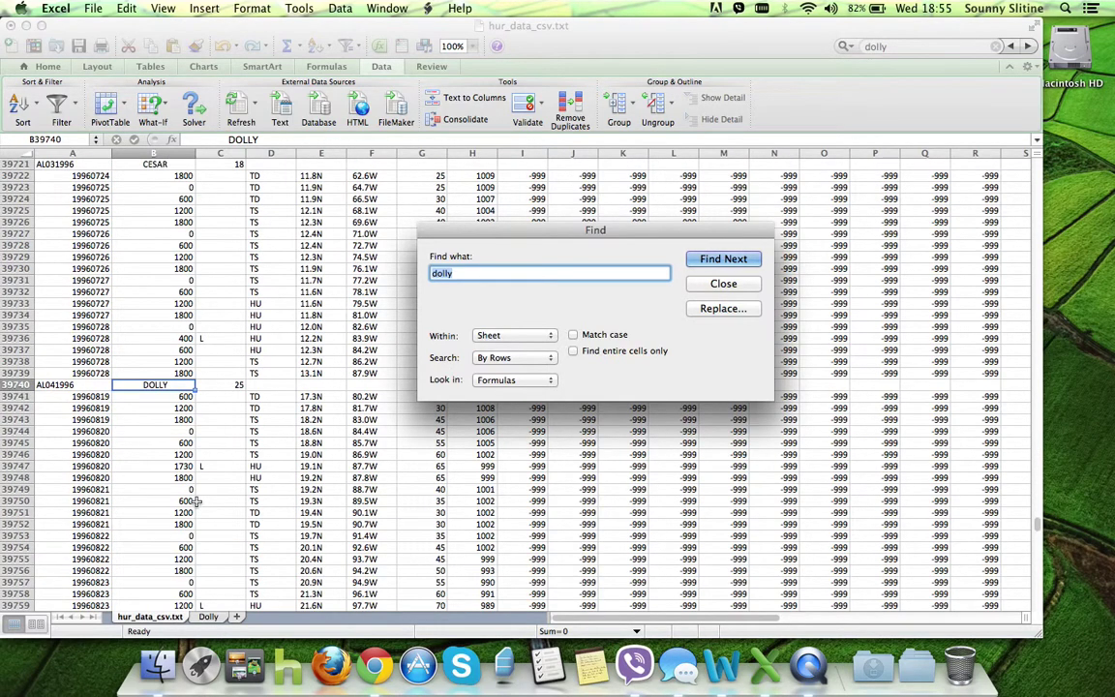
key("Return")
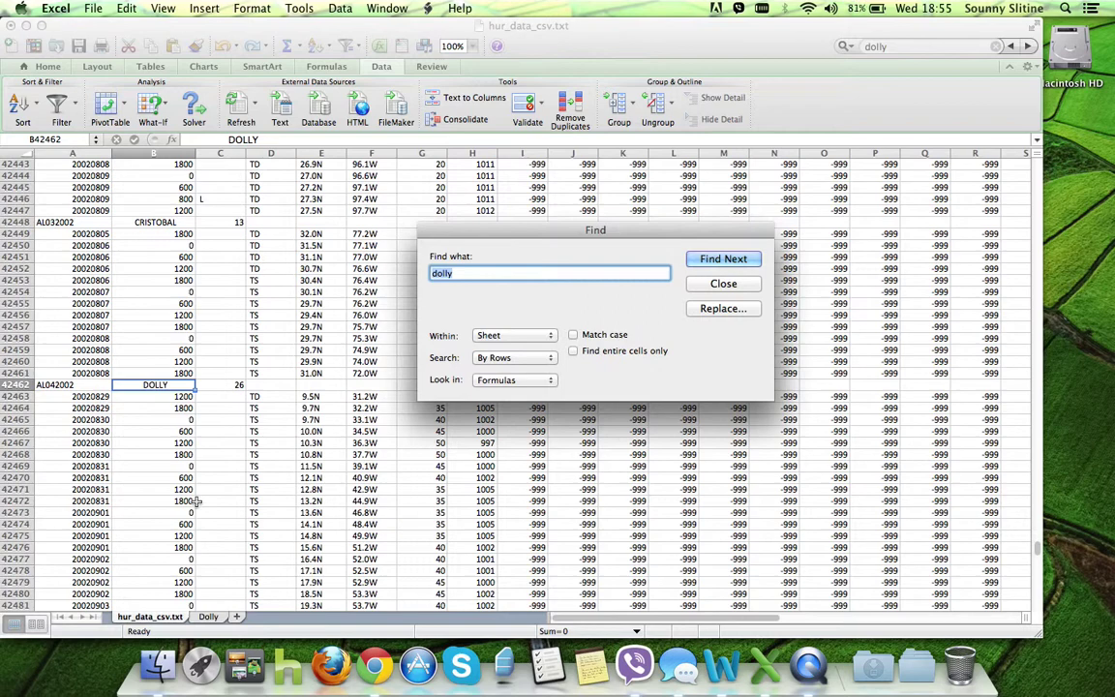
key("Return")
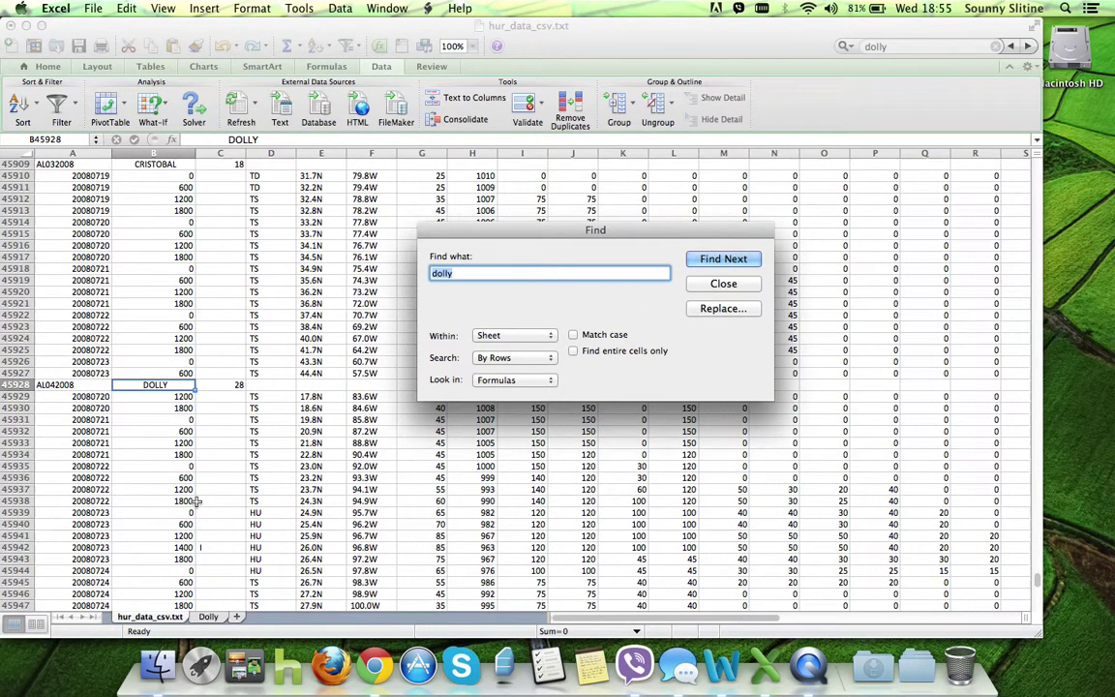
key("Return")
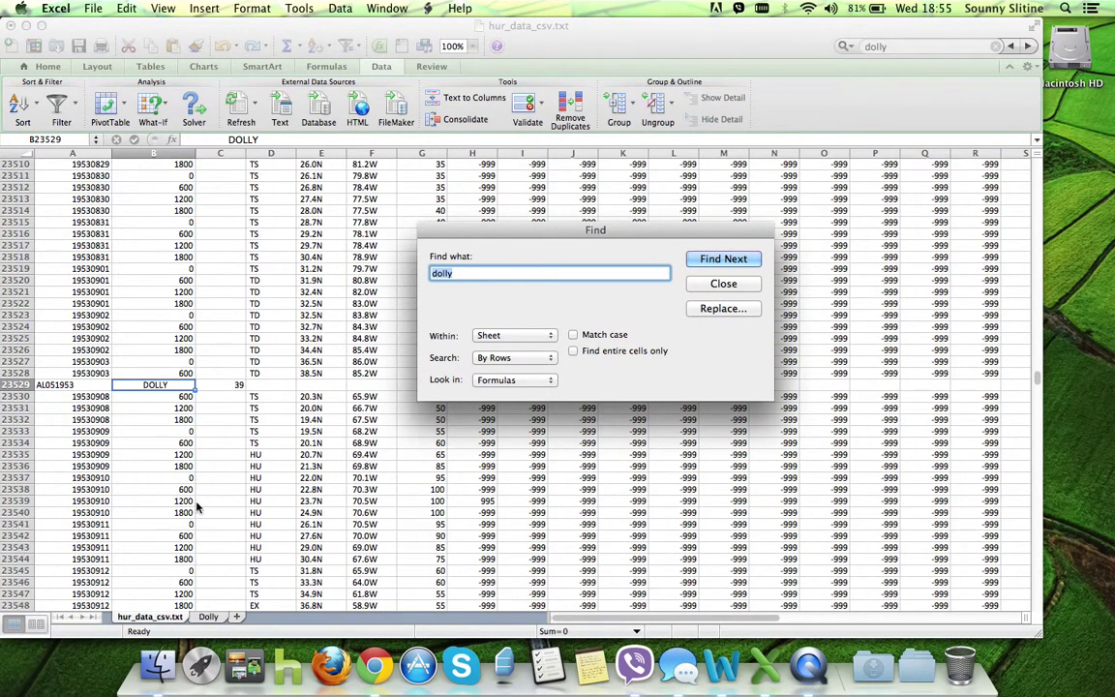
key("Return")
key("Return")
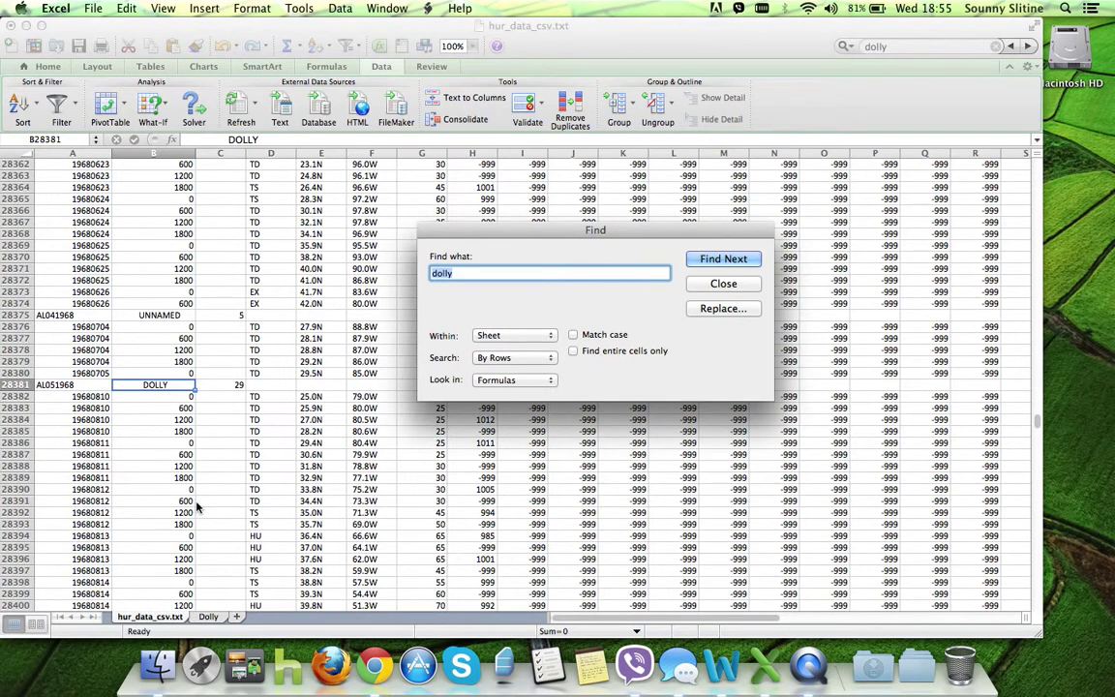
key("Return")
key("Return")
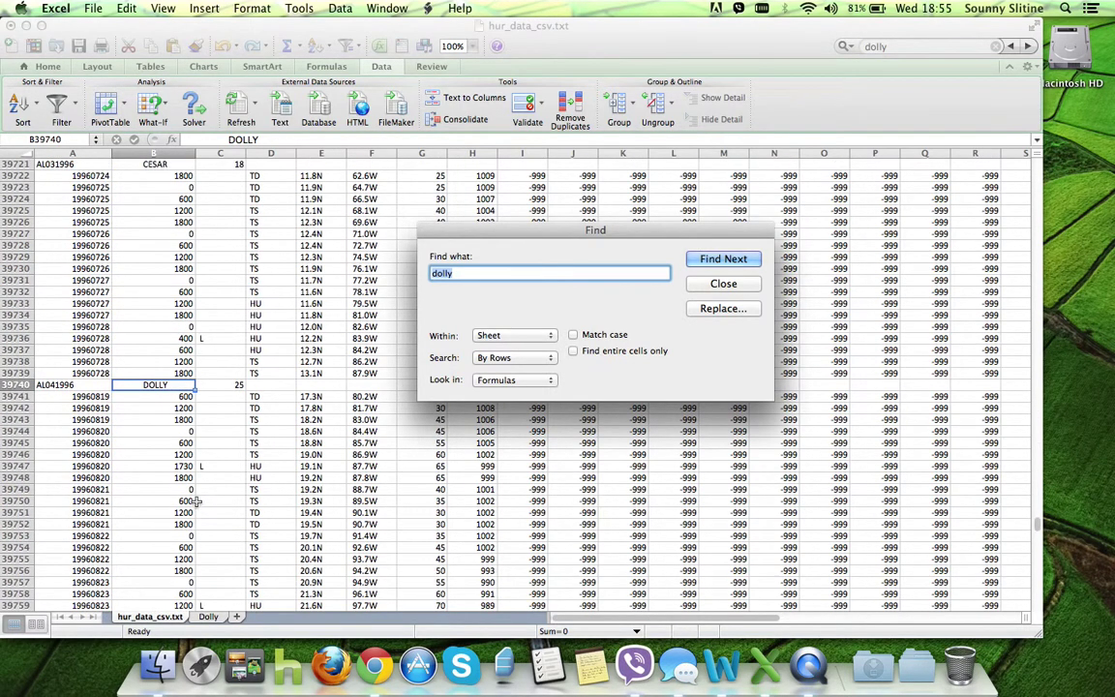
key("Return")
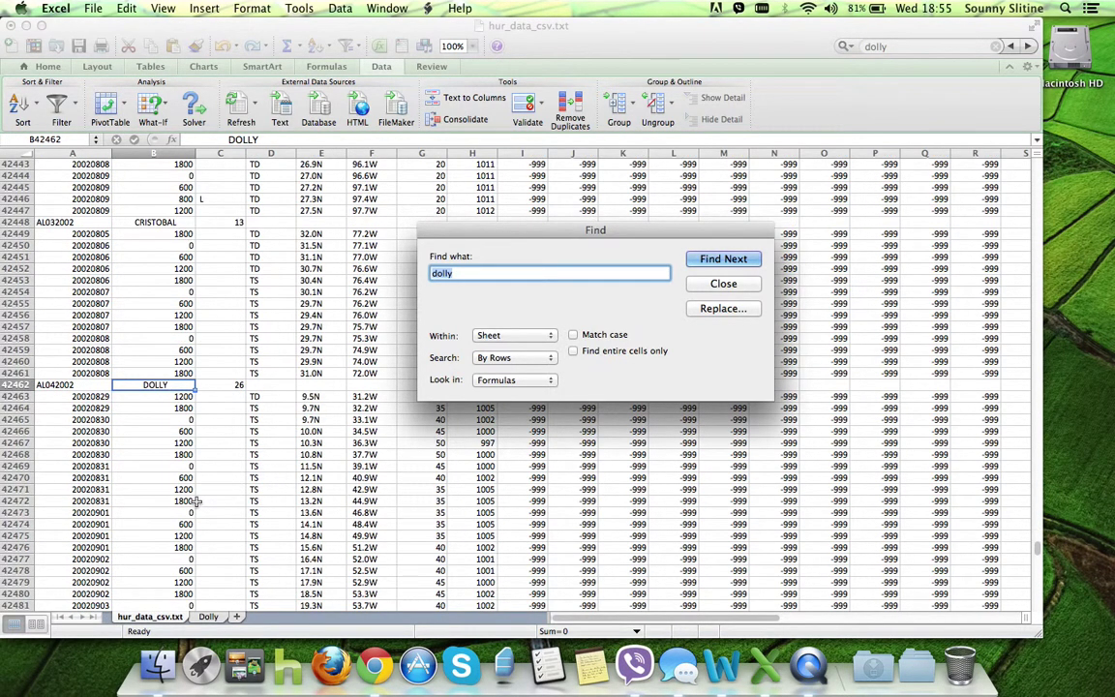
key("Return")
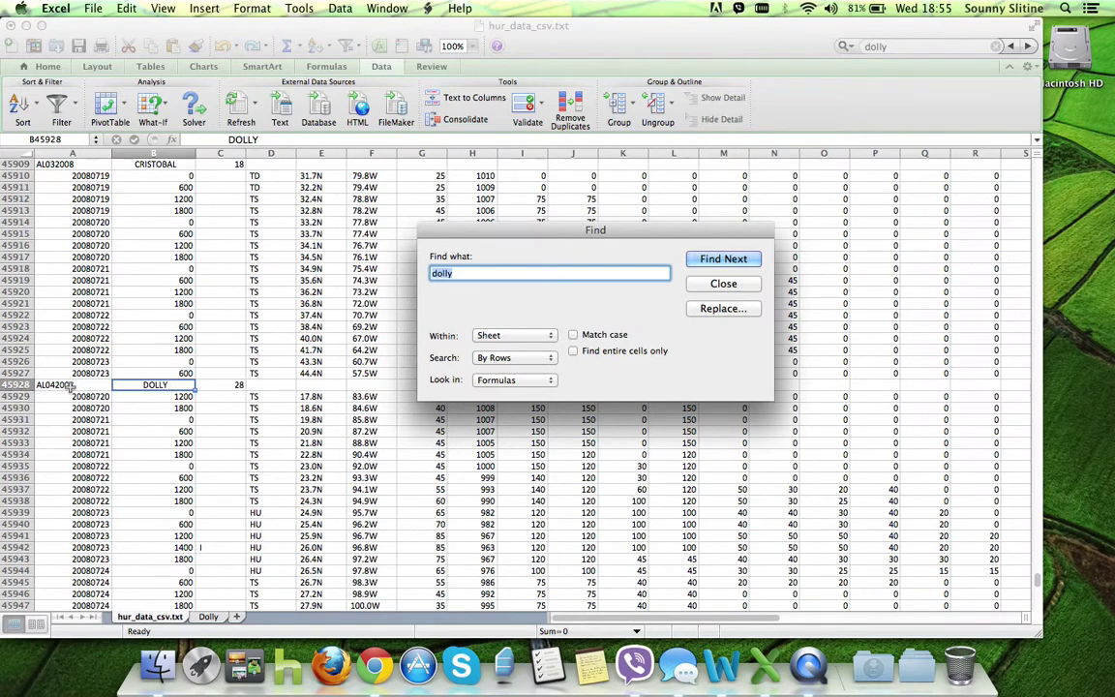
left_click(716, 283)
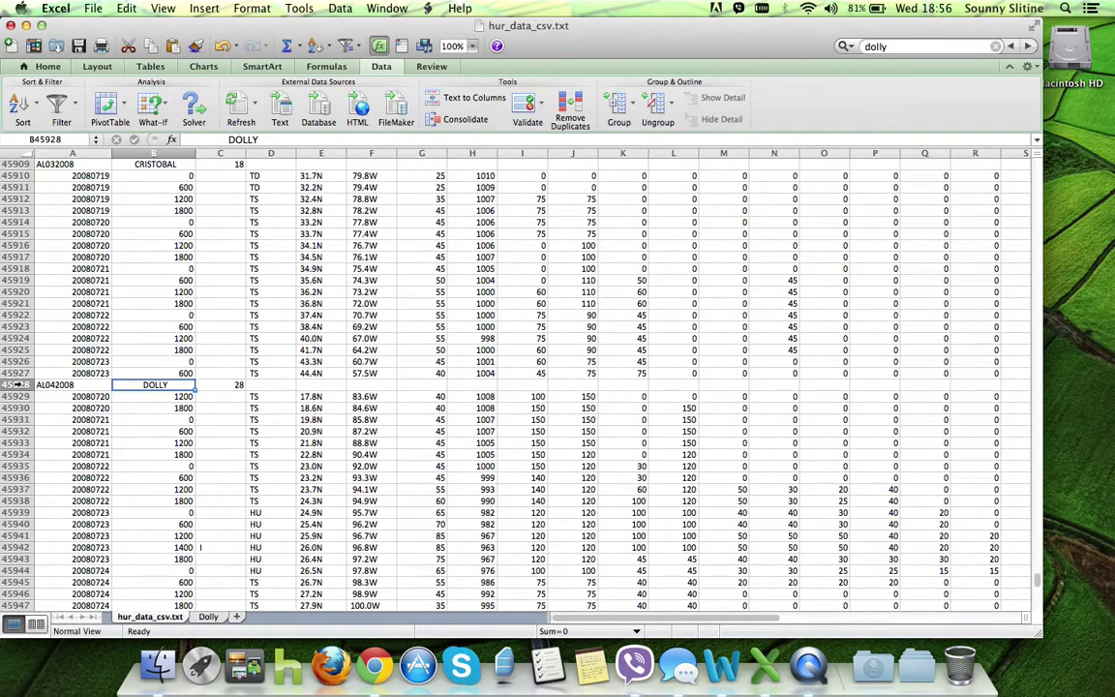
- Copy rows 45928 through 45956, the AL042008 DOLLY header and its track records
left_click(17, 384)
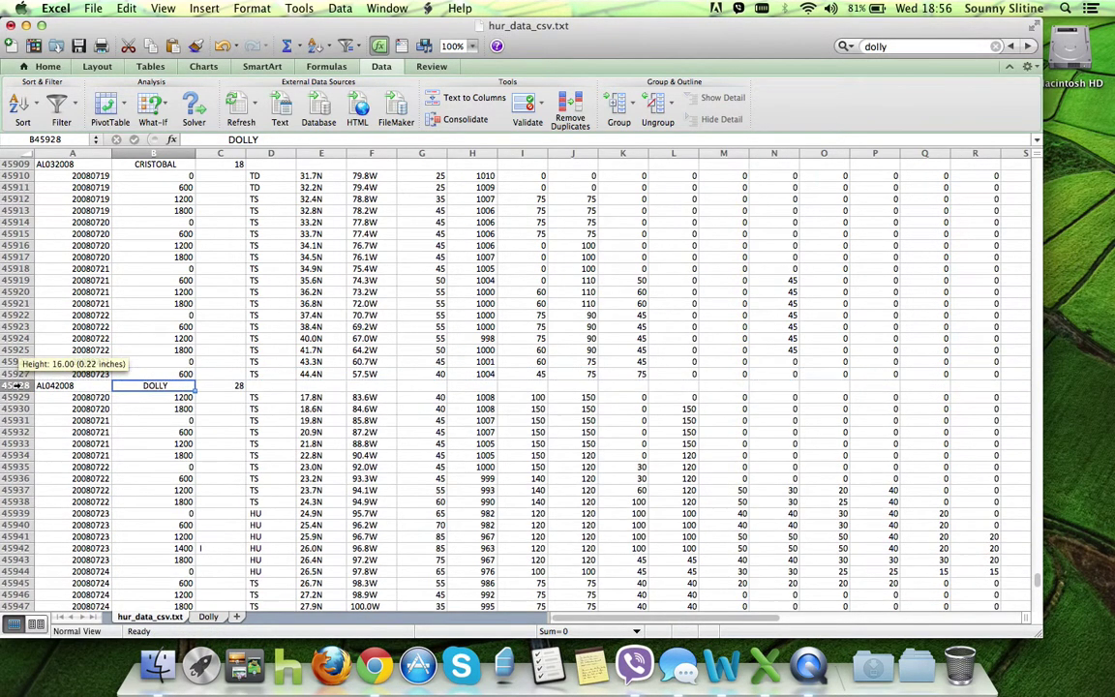
scroll(21, 416, "down", 5)
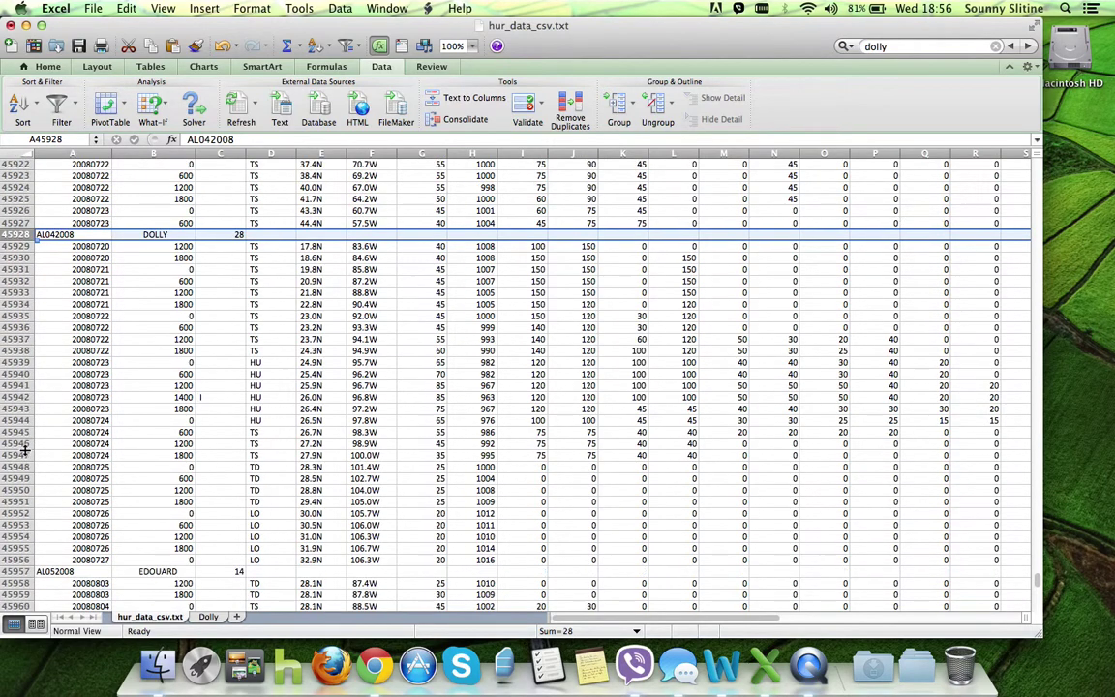
scroll(23, 450, "down", 1)
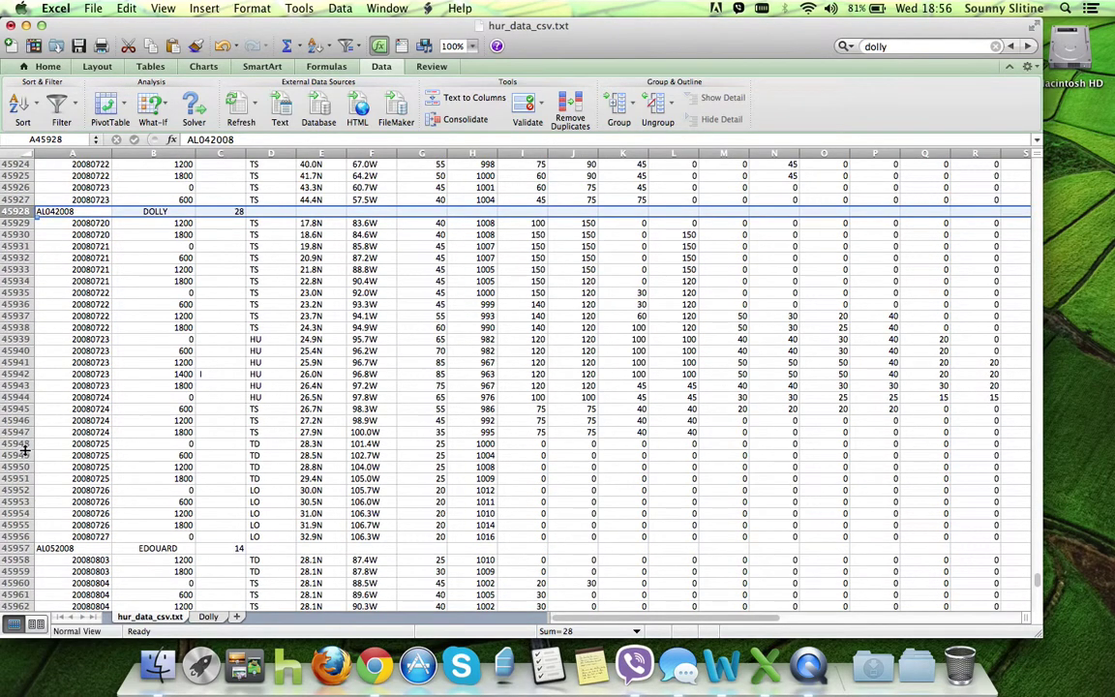
left_click(17, 536, "shift")
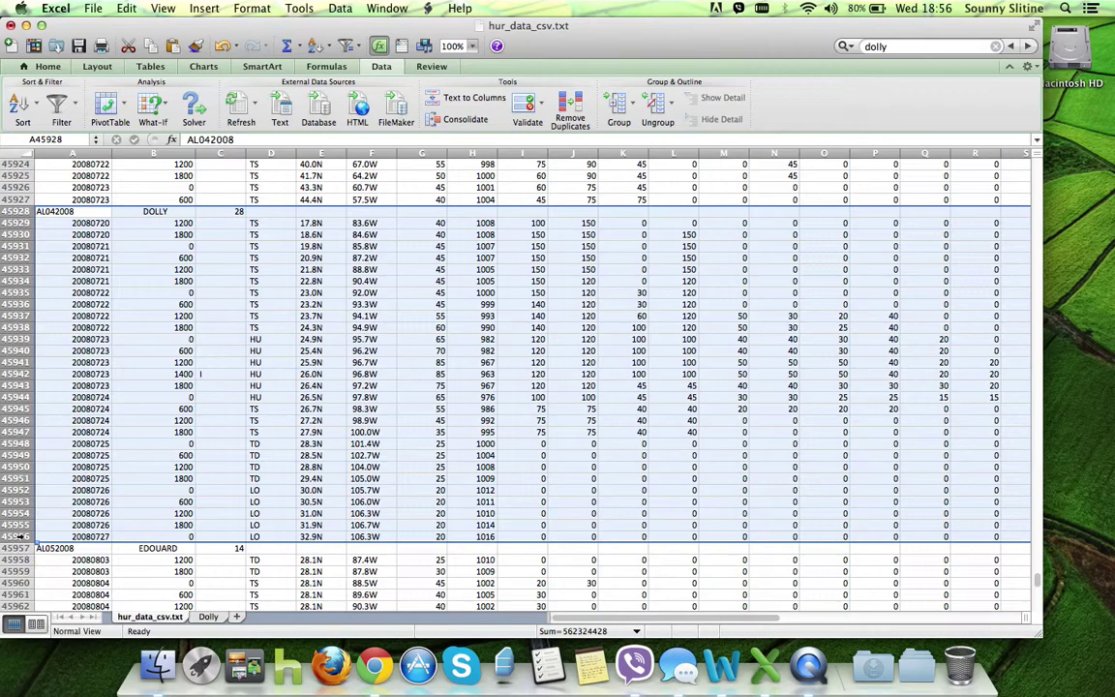
key("super+c")
- Paste the copied Dolly rows into cell A1 of the empty Dolly sheet
left_click(211, 617)
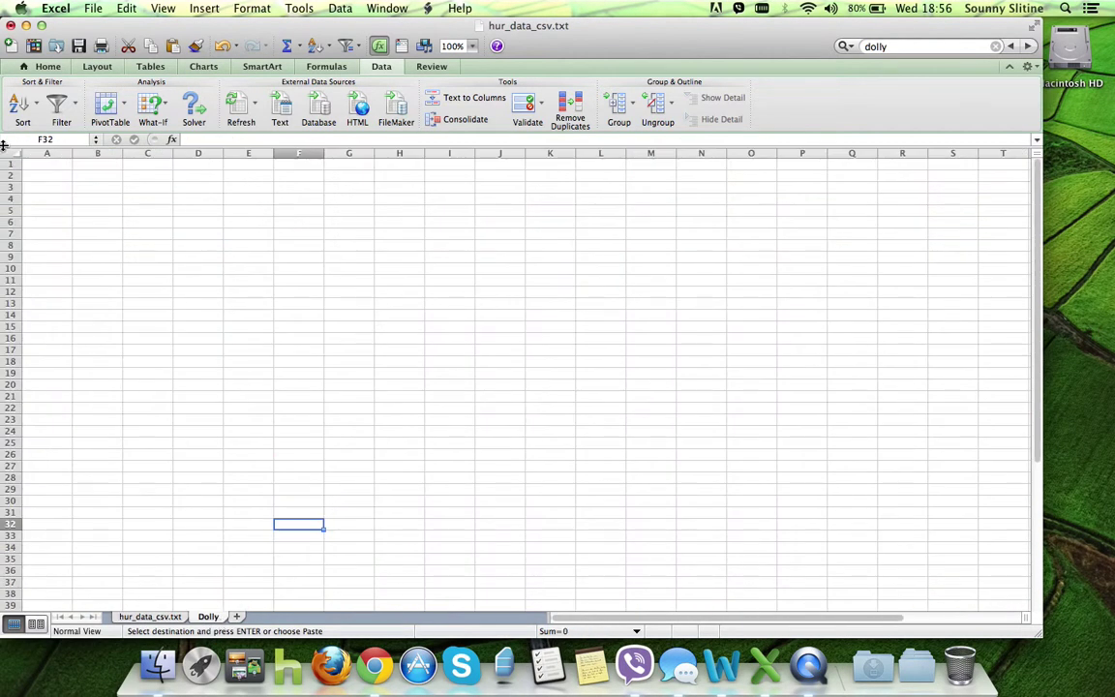
left_click(44, 166)
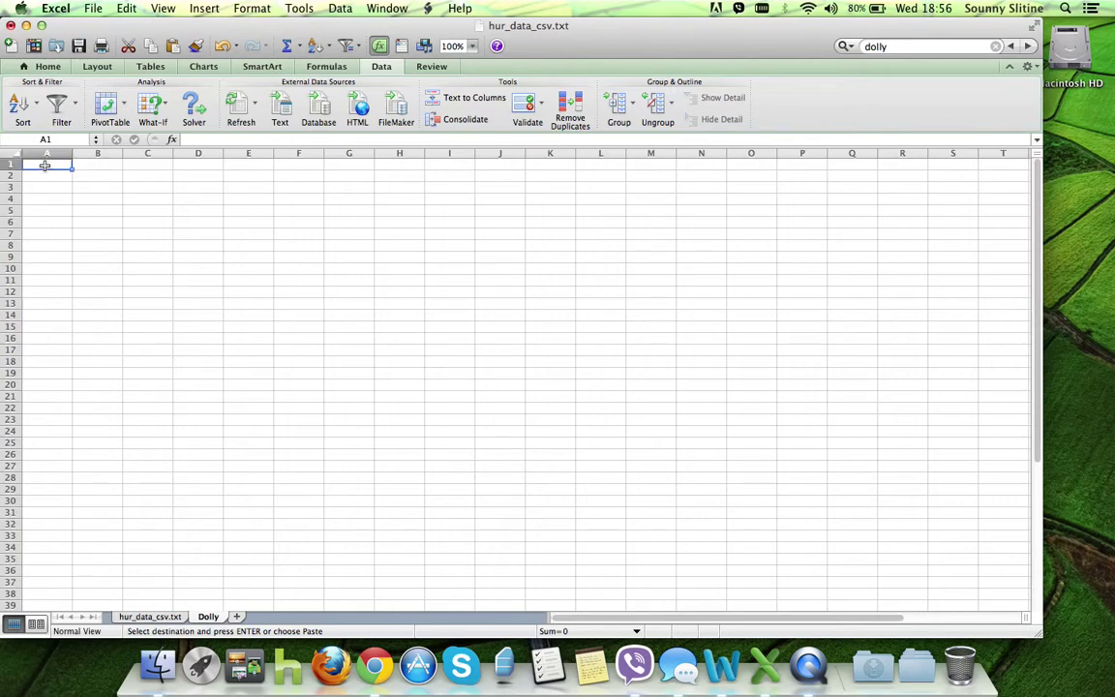
key("super+v")
left_click(112, 232)
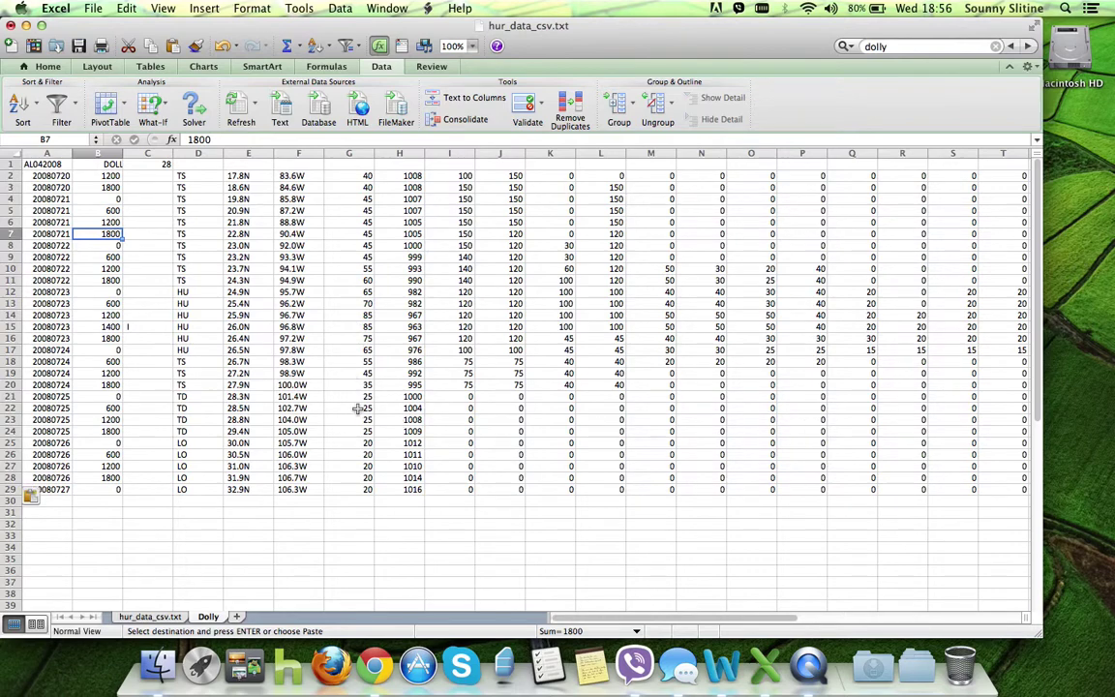
scroll(838, 330, "right", 7)
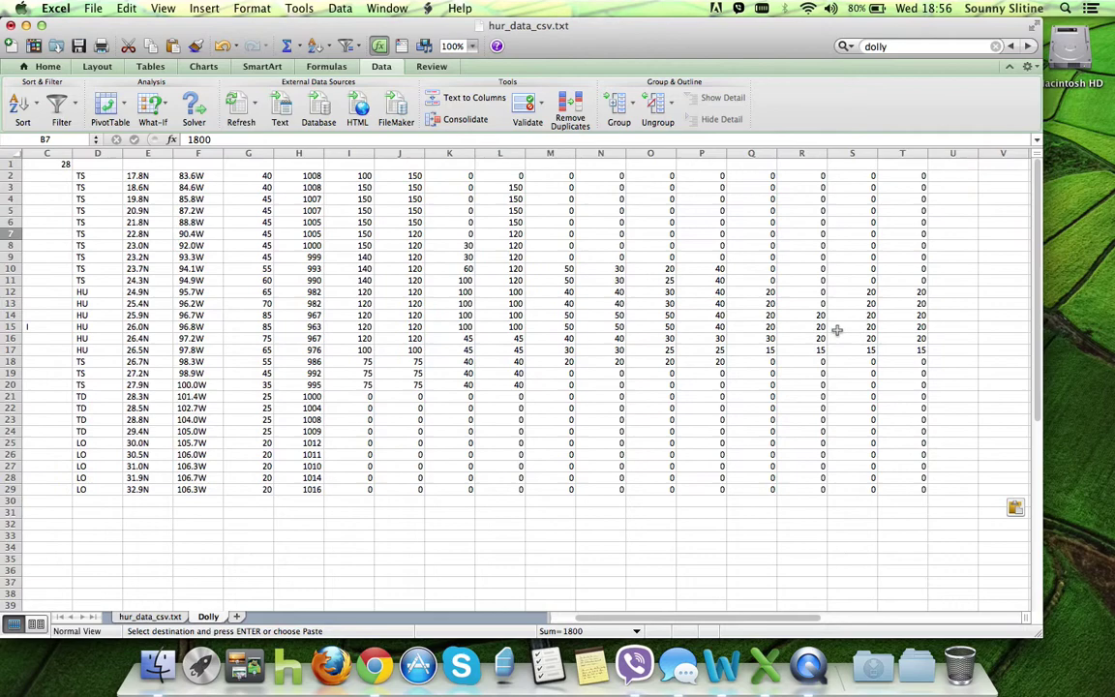
scroll(837, 330, "left", 6)
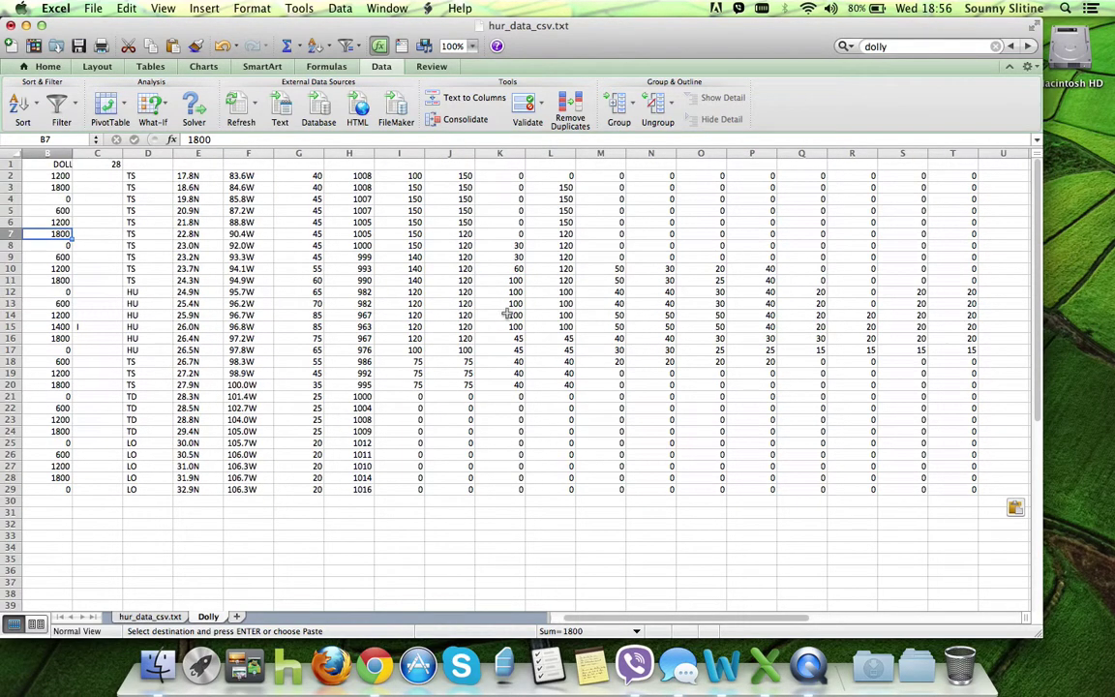
scroll(506, 313, "left", 1)
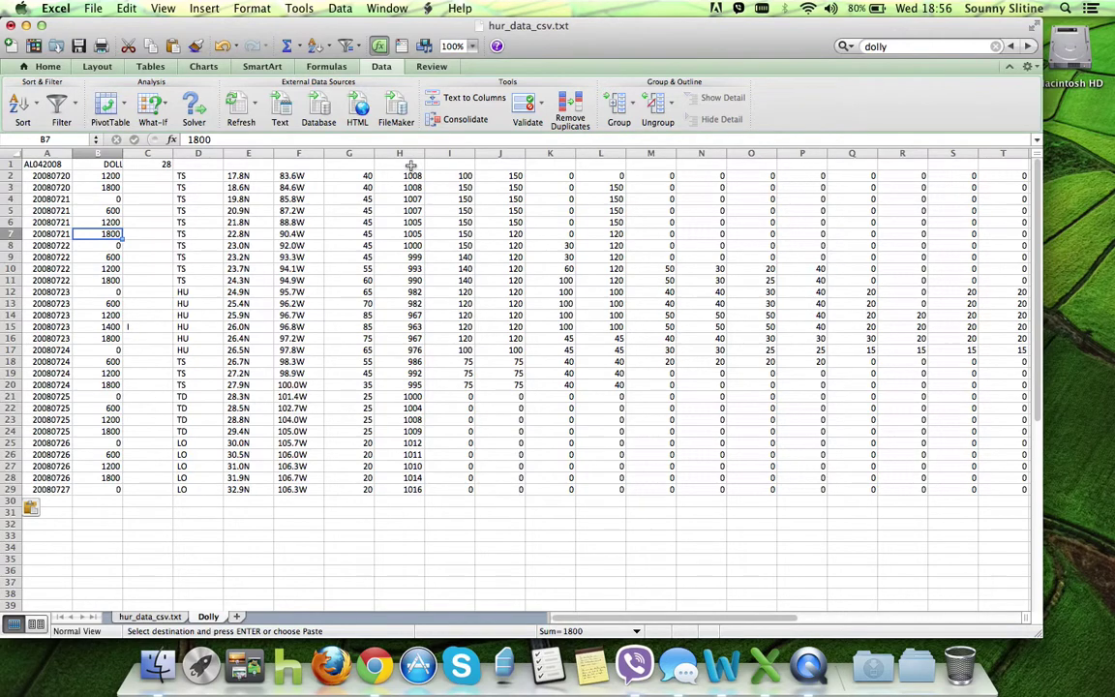
- Head A1 'Date' and B1 'Time', replacing the initially typed 'ID'
left_click(45, 164)
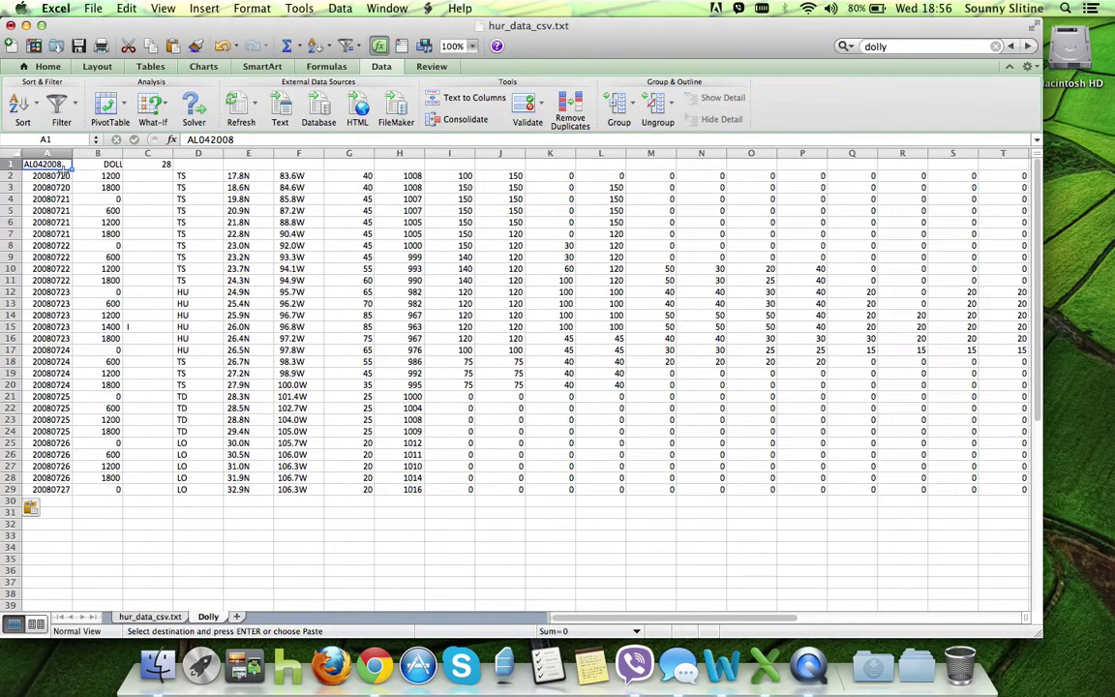
type("ID")
key("Tab")
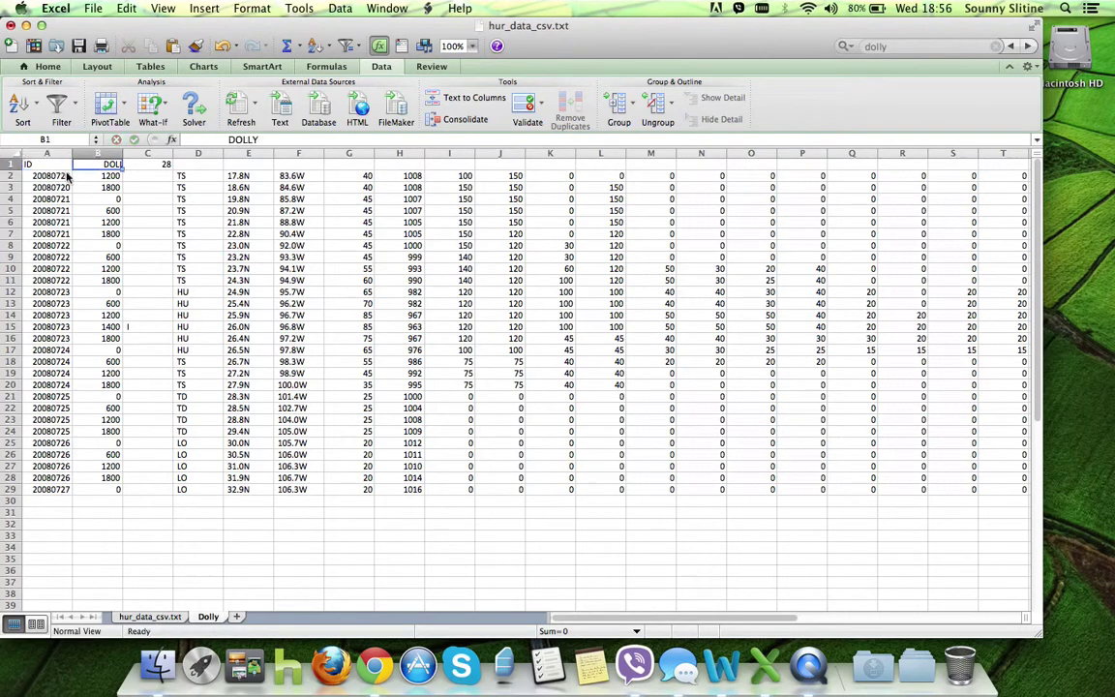
type("Time")
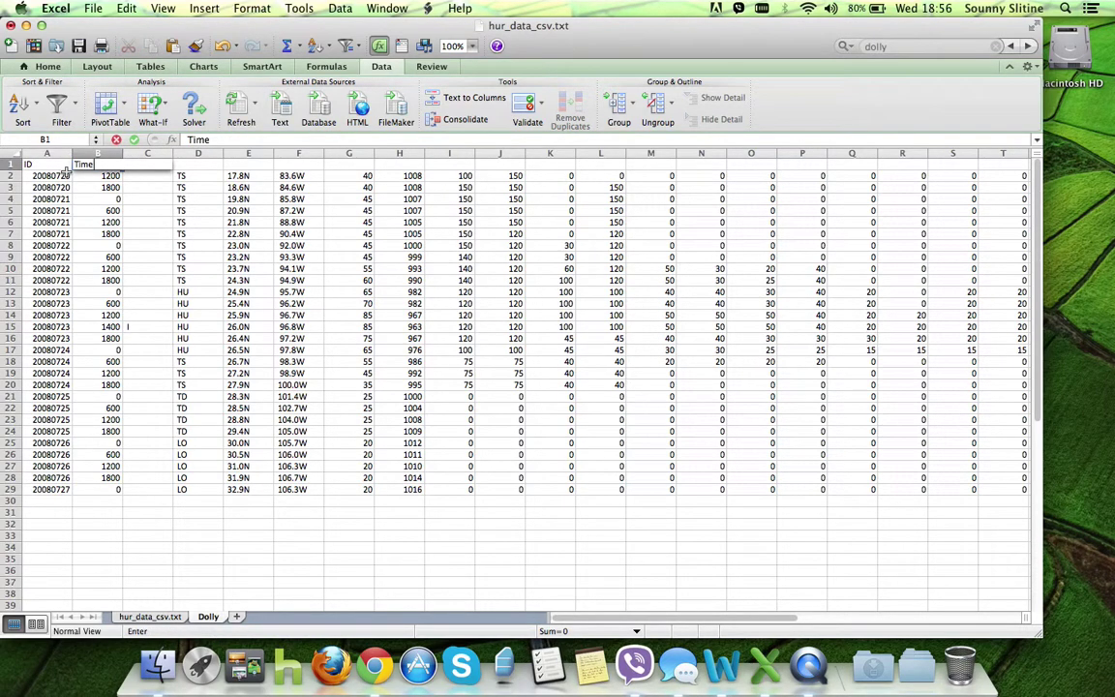
key("Tab")
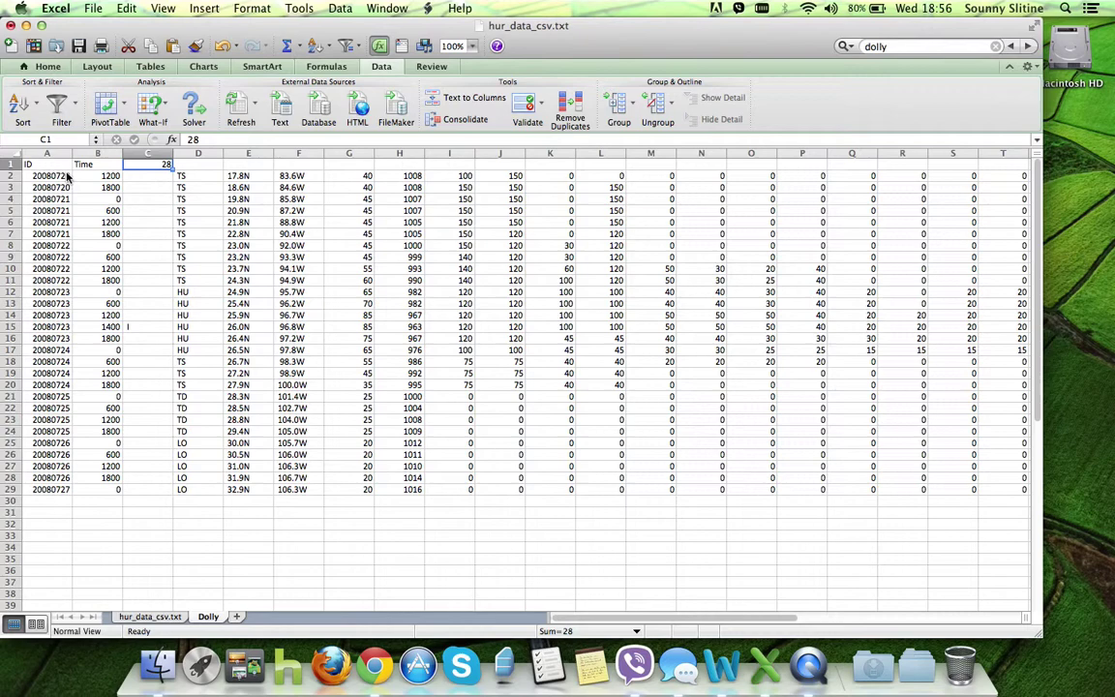
left_click(64, 167)
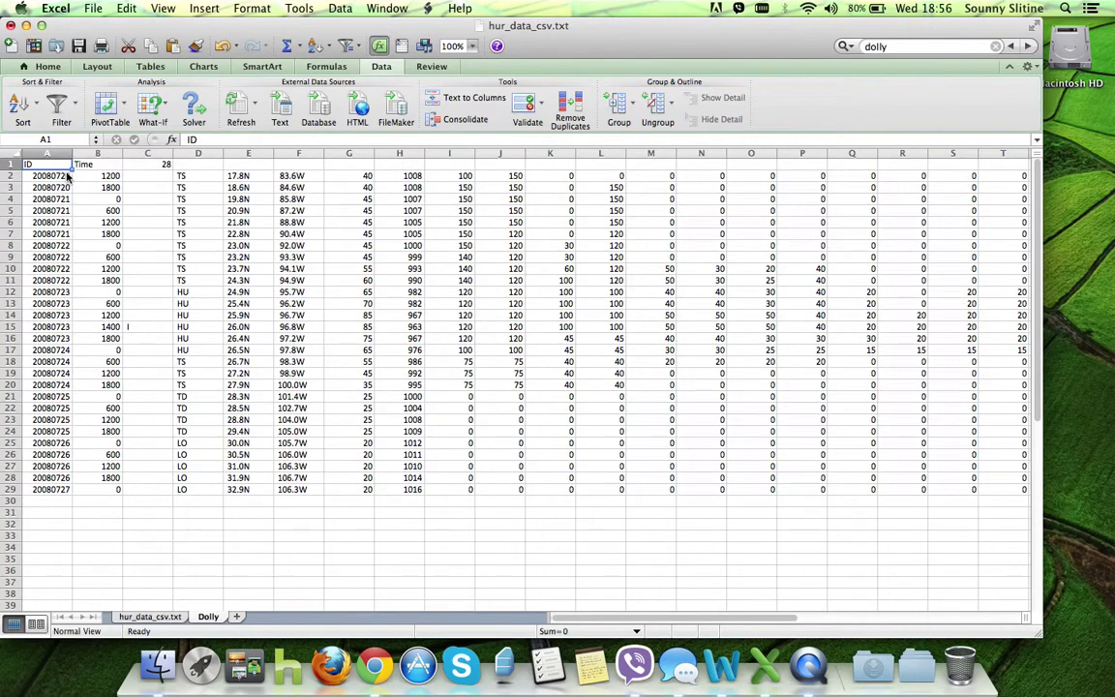
type("Date")
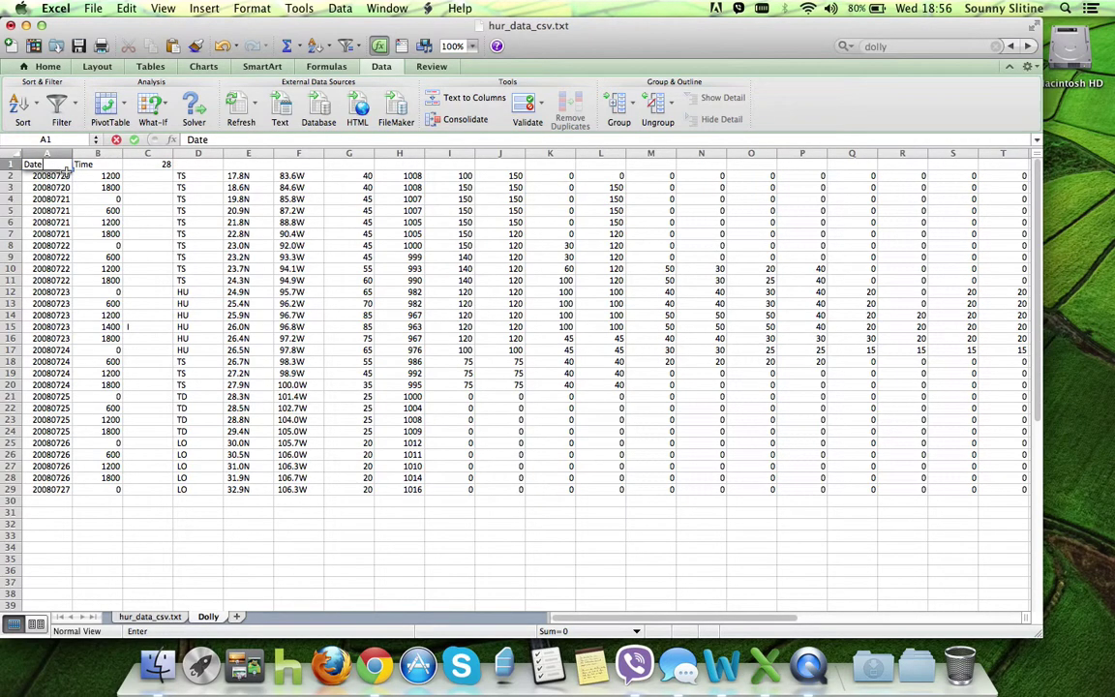
key("Tab")
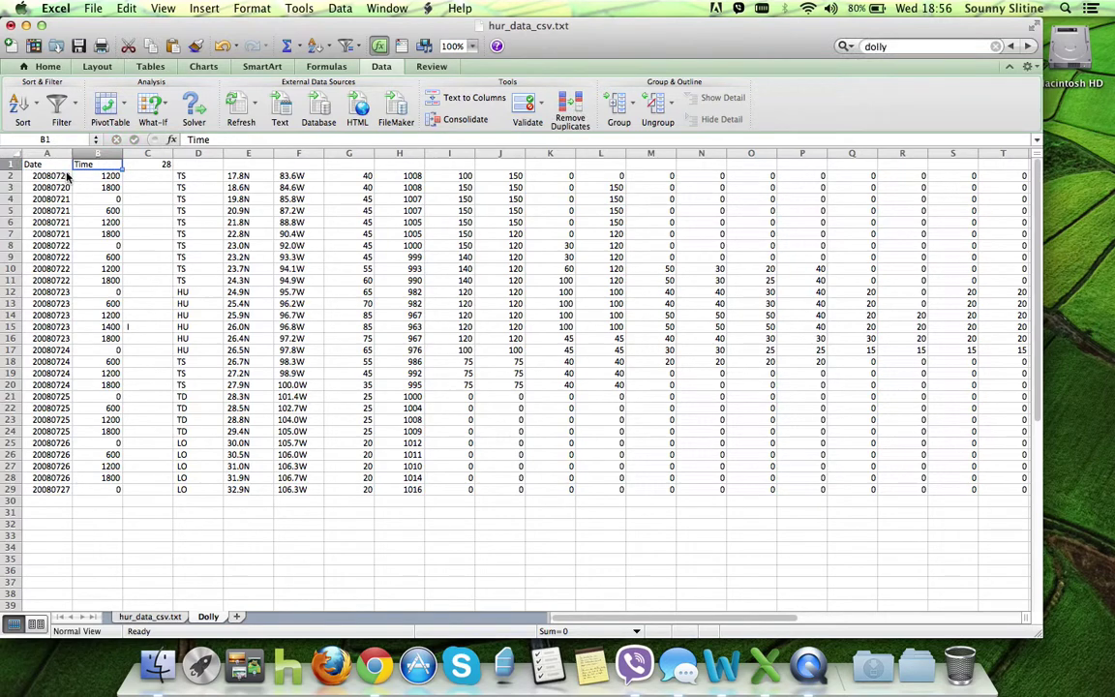
key("Tab")
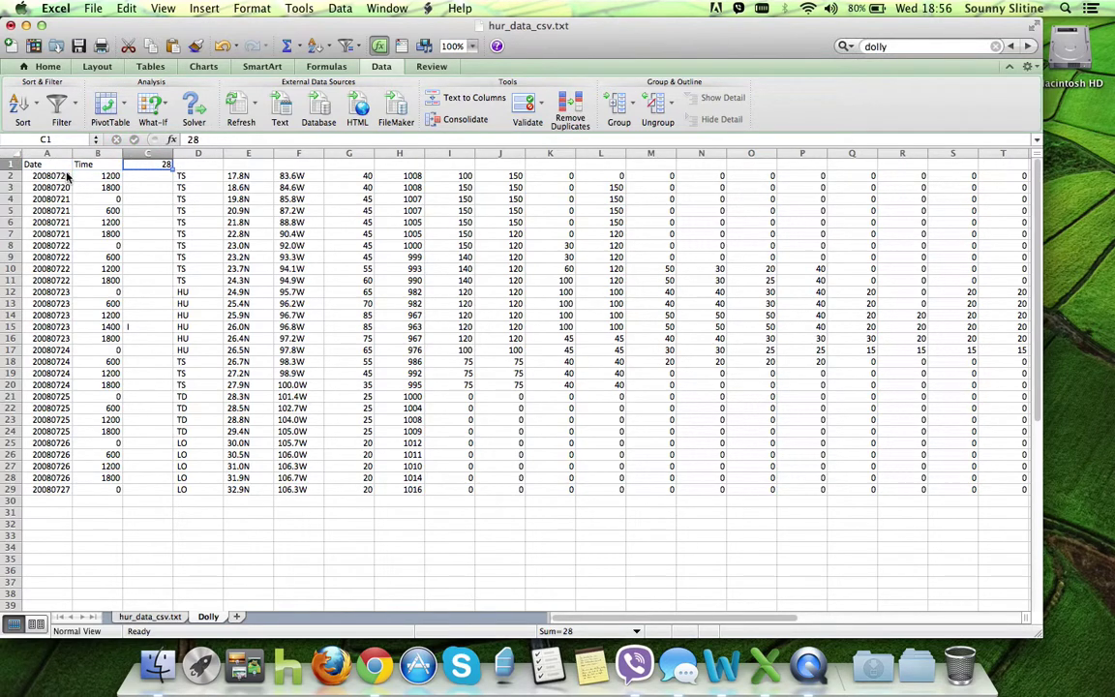
- Delete the empty column C and enter the header 'Type' in C1
left_click(146, 153)
right_click(146, 153)
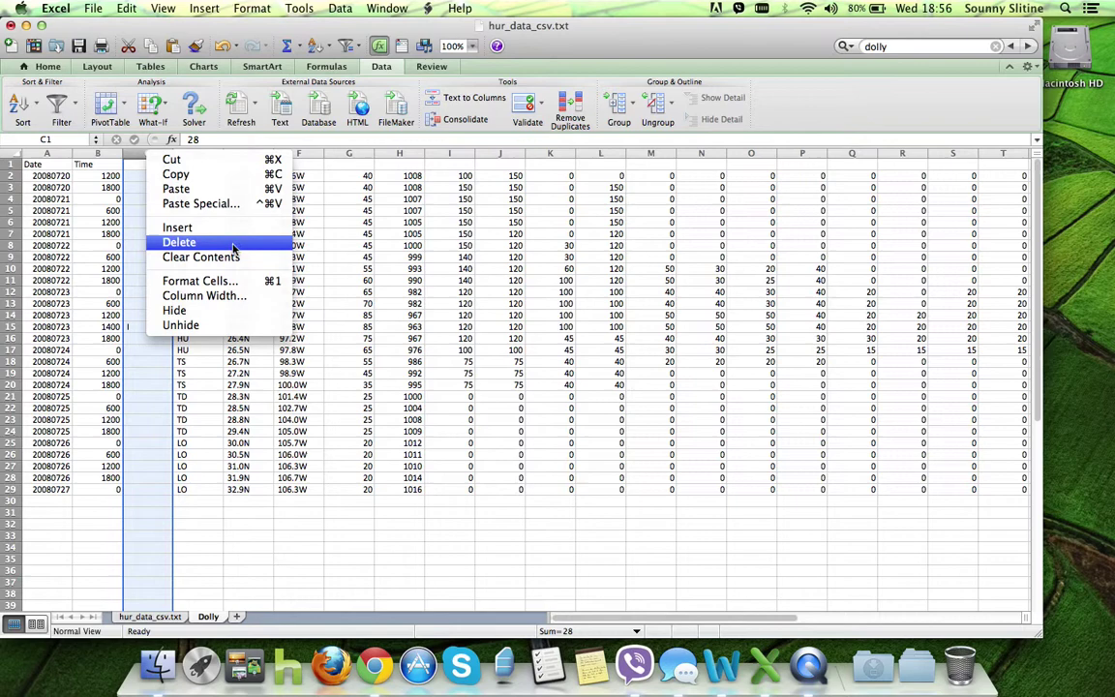
left_click(221, 241)
left_click(145, 166)
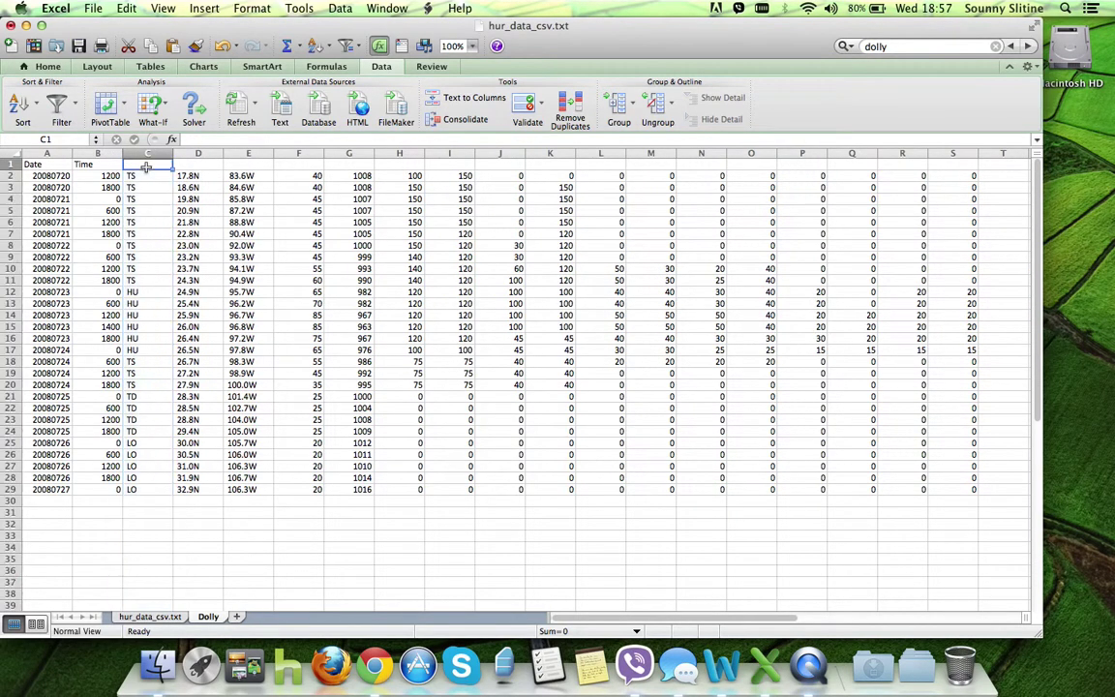
type("Tyo")
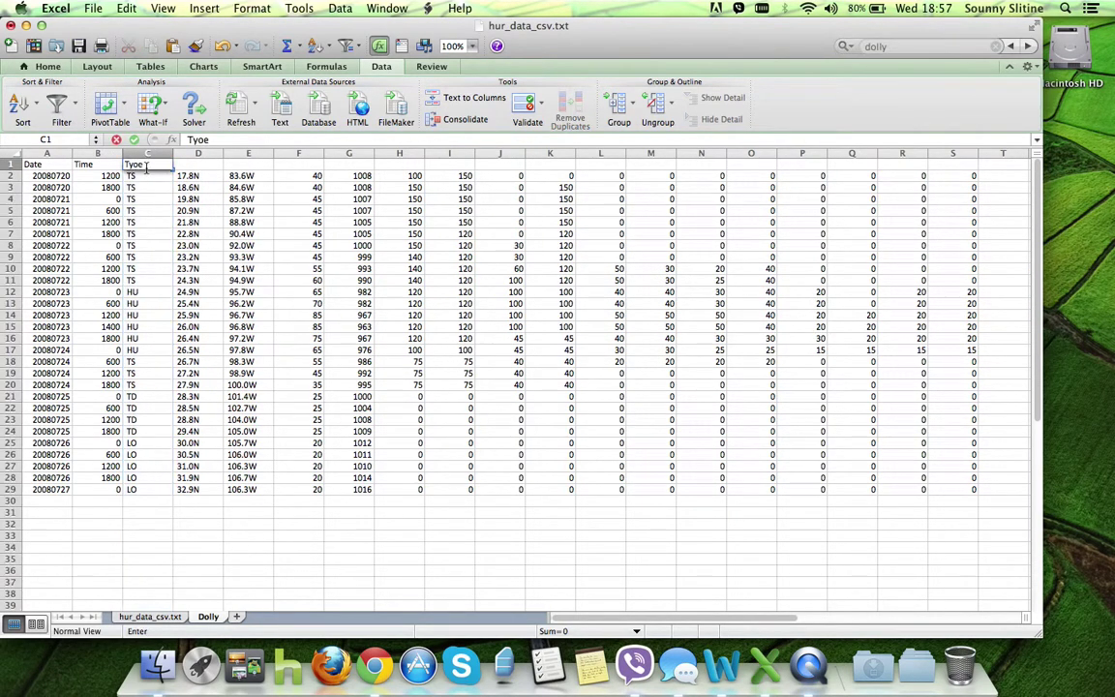
type("e")
key("BackSpace")
key("BackSpace")
key("BackSpace")
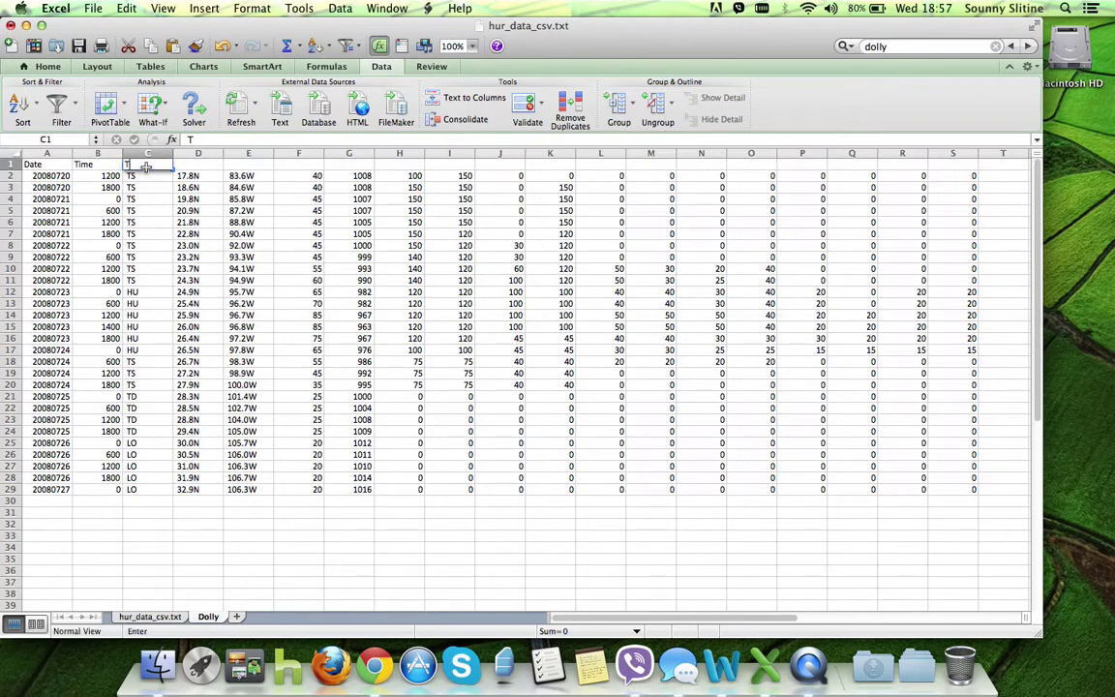
type("ype")
key("Return")
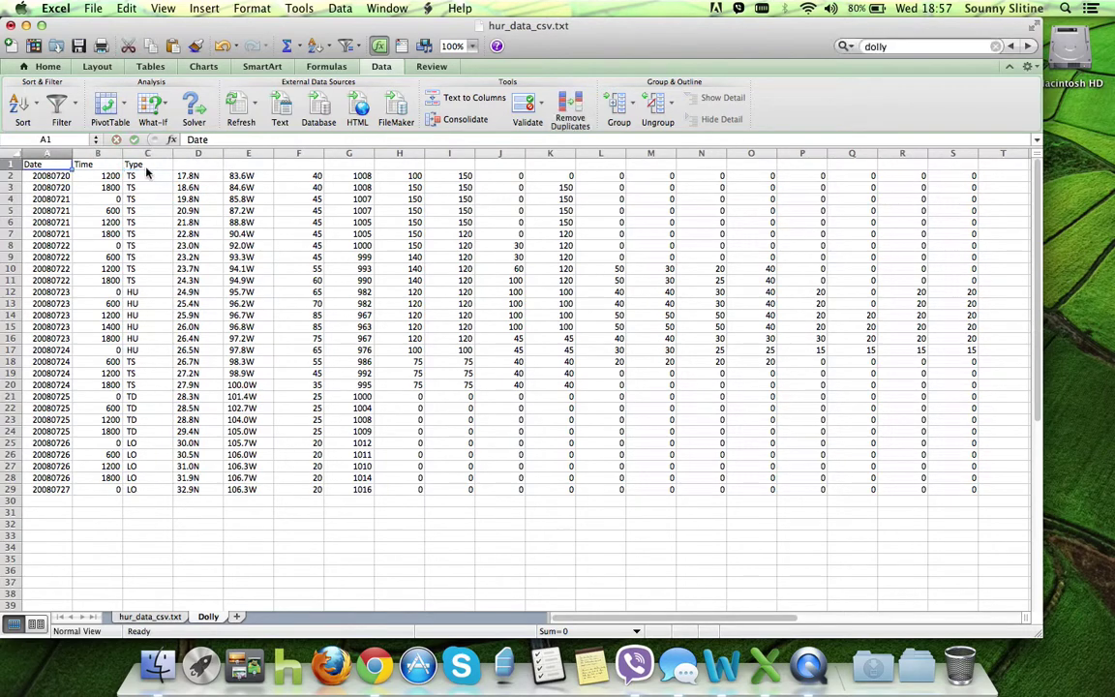
- Enter the headers 'Wind' in F1 and 'Long' in E1
key("Right")
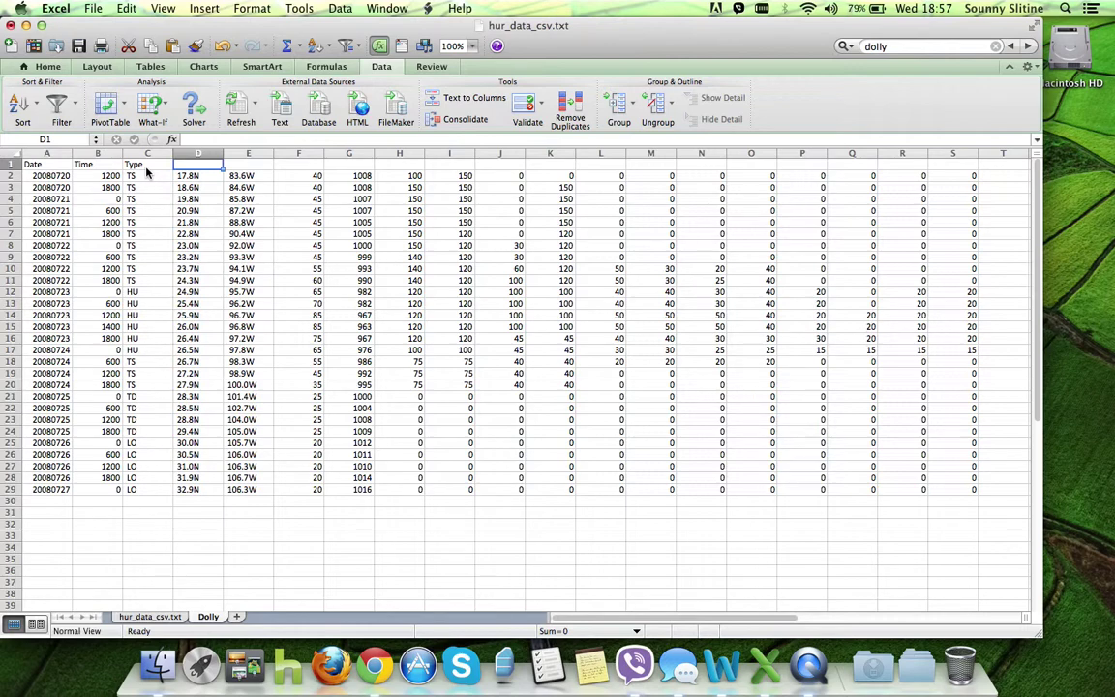
key("Right")
key("Right")
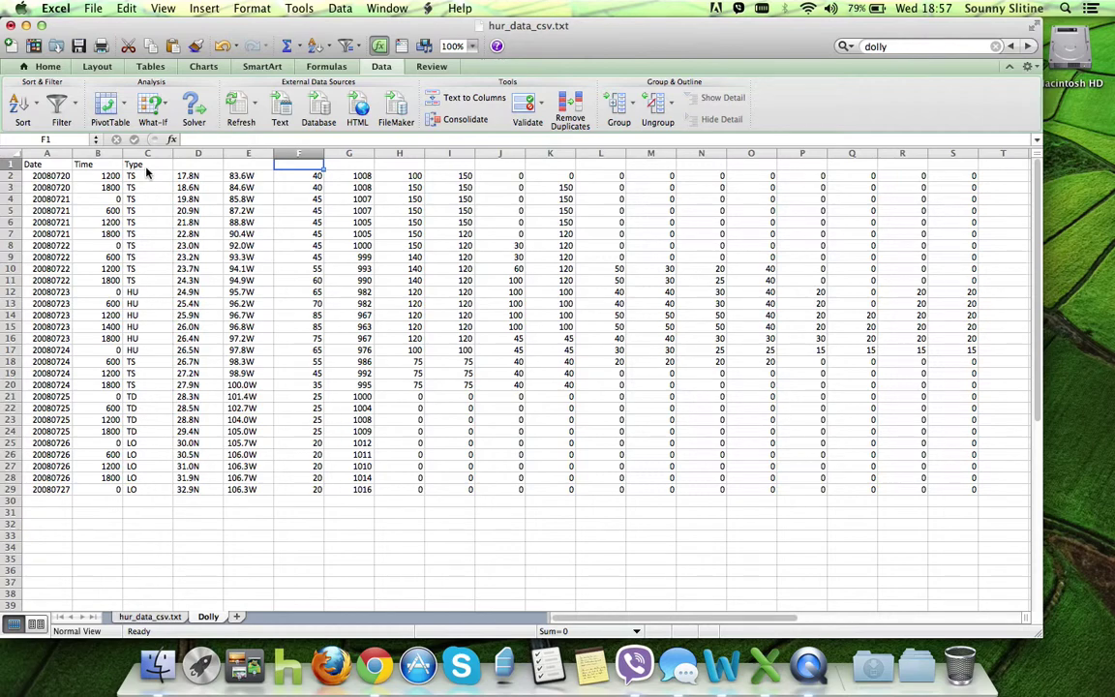
type("Wind")
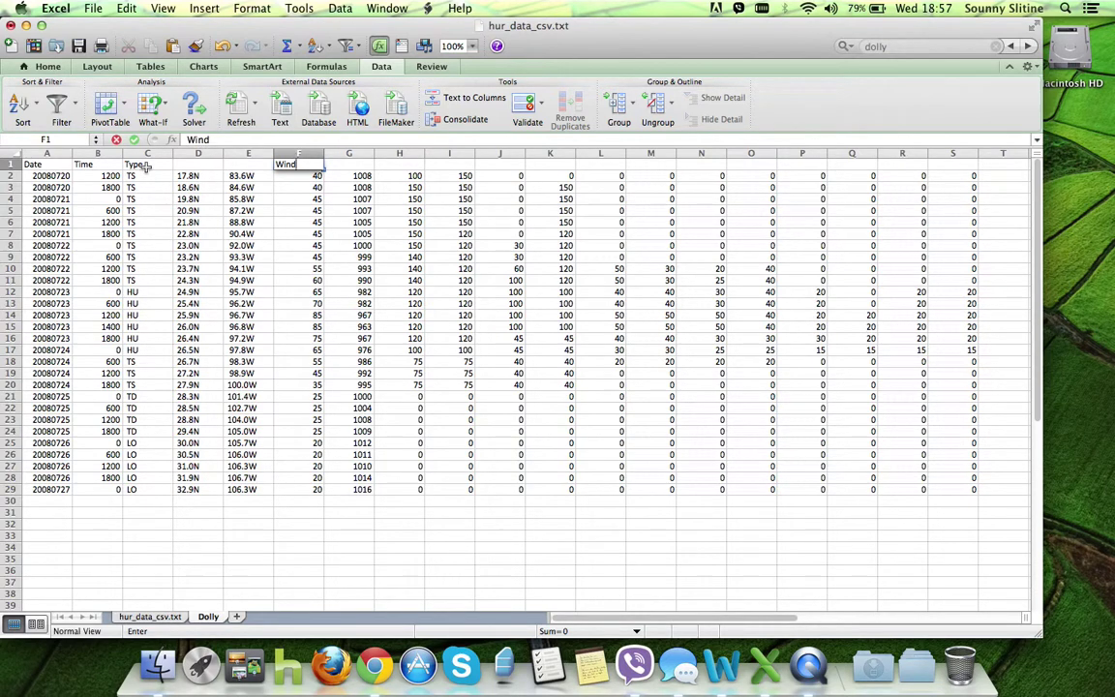
key("Left")
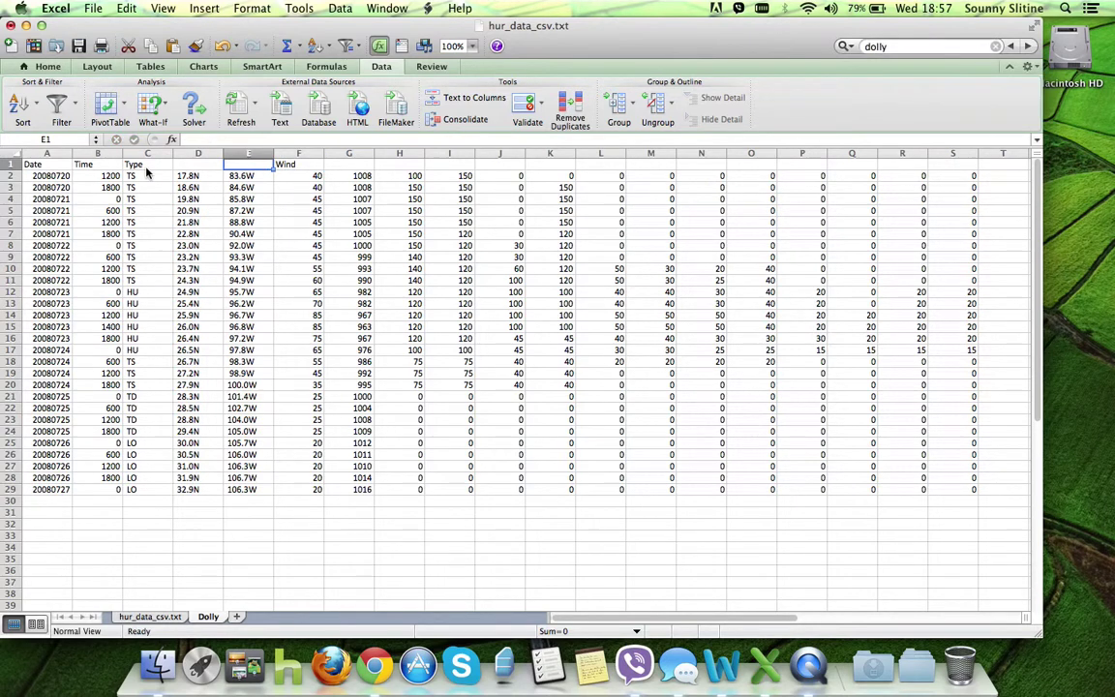
type("Long")
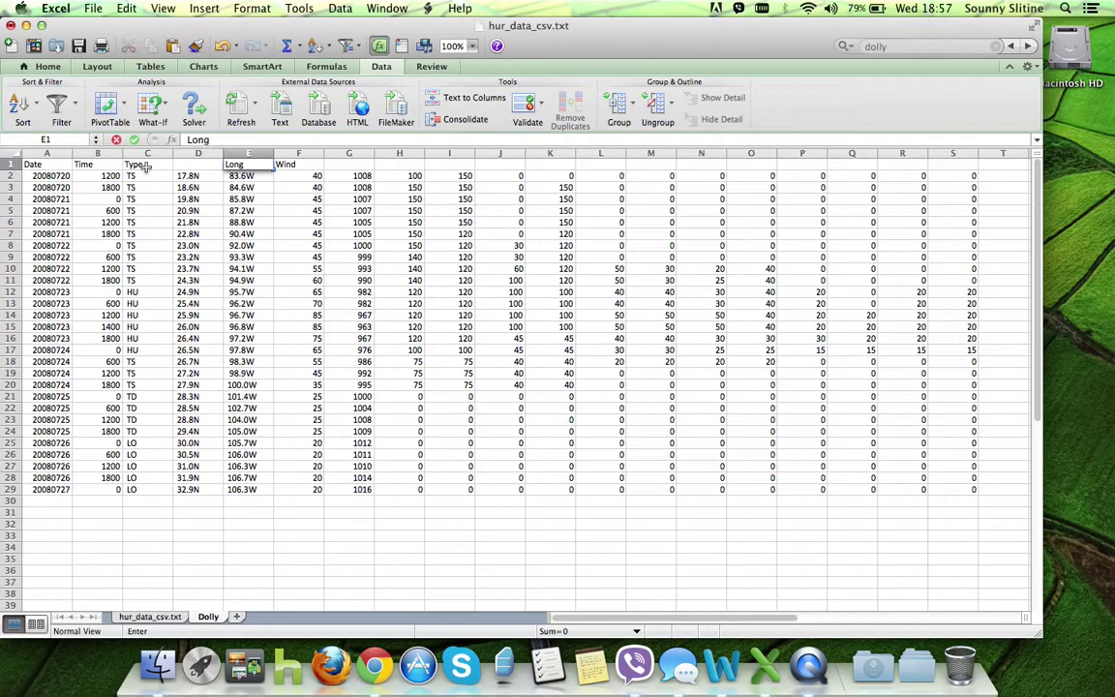
key("Left")
- Enter 'Lat' in D1 and headers At1, At2, at3, At4, at5, at6, at7 across G1:M1
type("Lat")
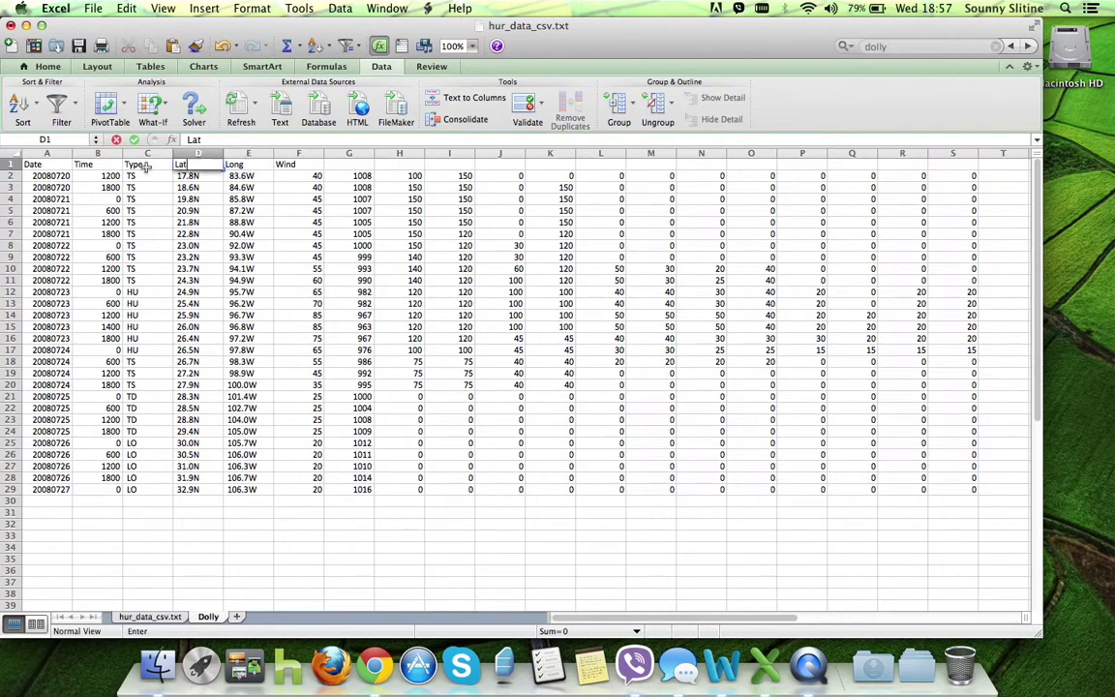
key("Right")
key("Right")
key("Right")
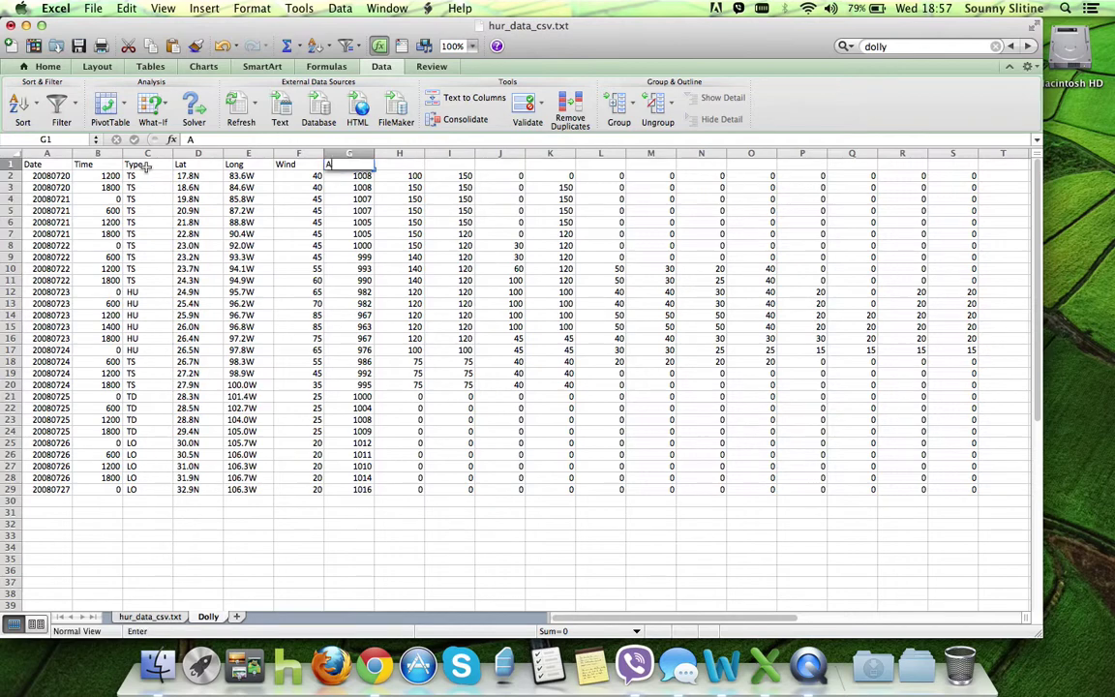
type("At1")
key("Right")
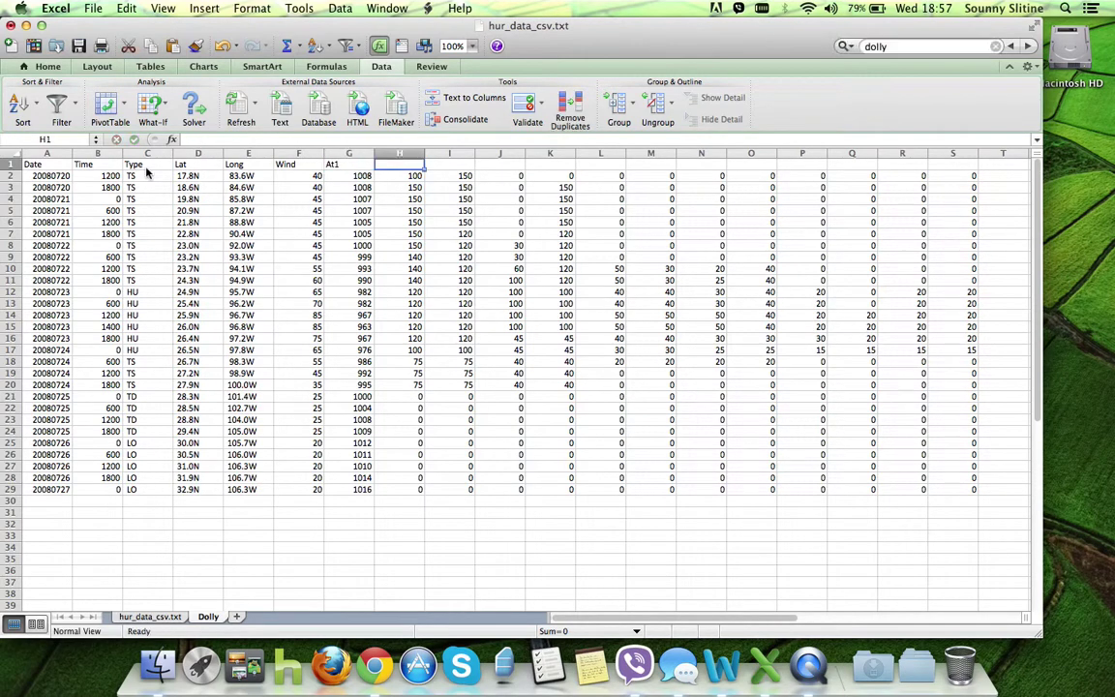
type("At2")
key("Right")
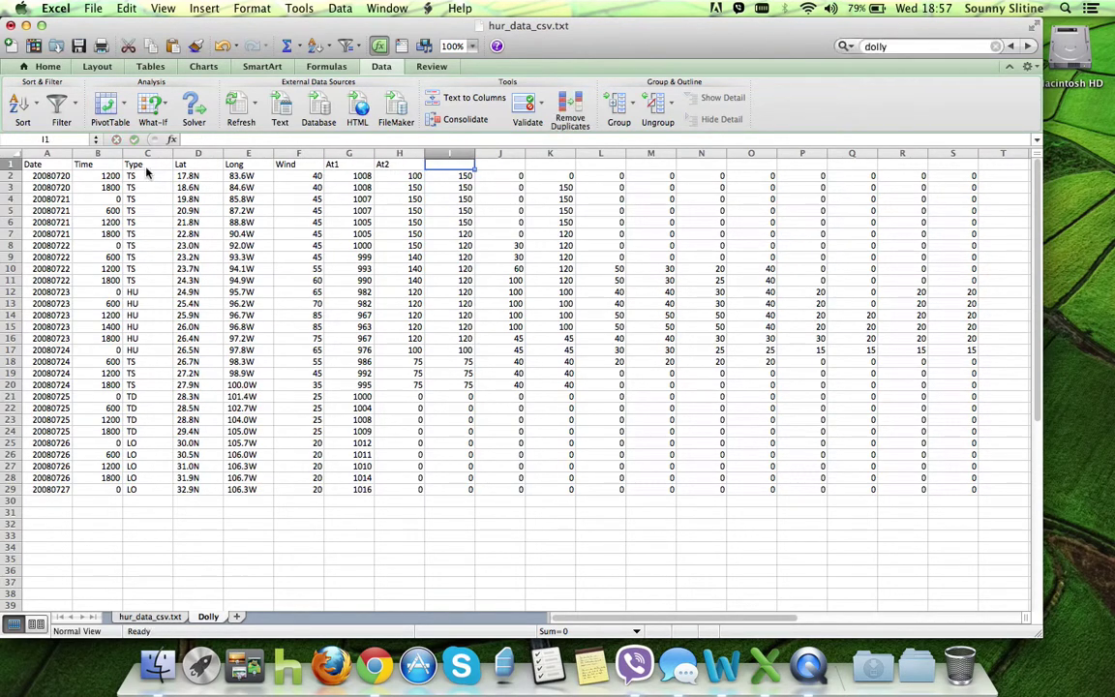
type("at3")
key("Right")
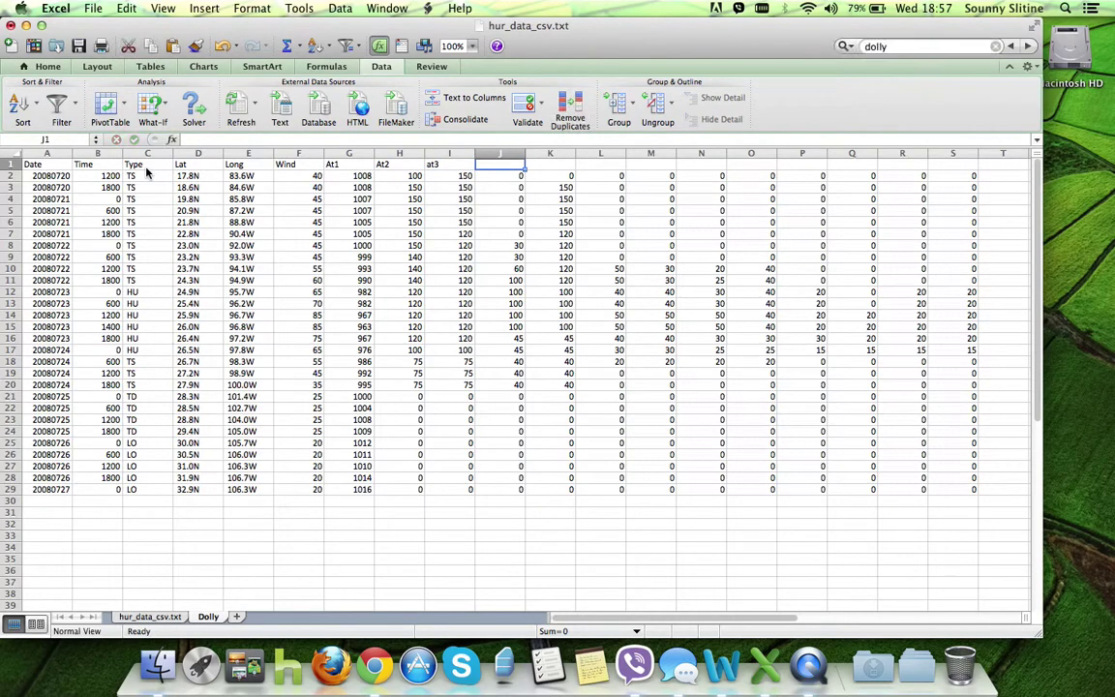
type("At4")
key("Right")
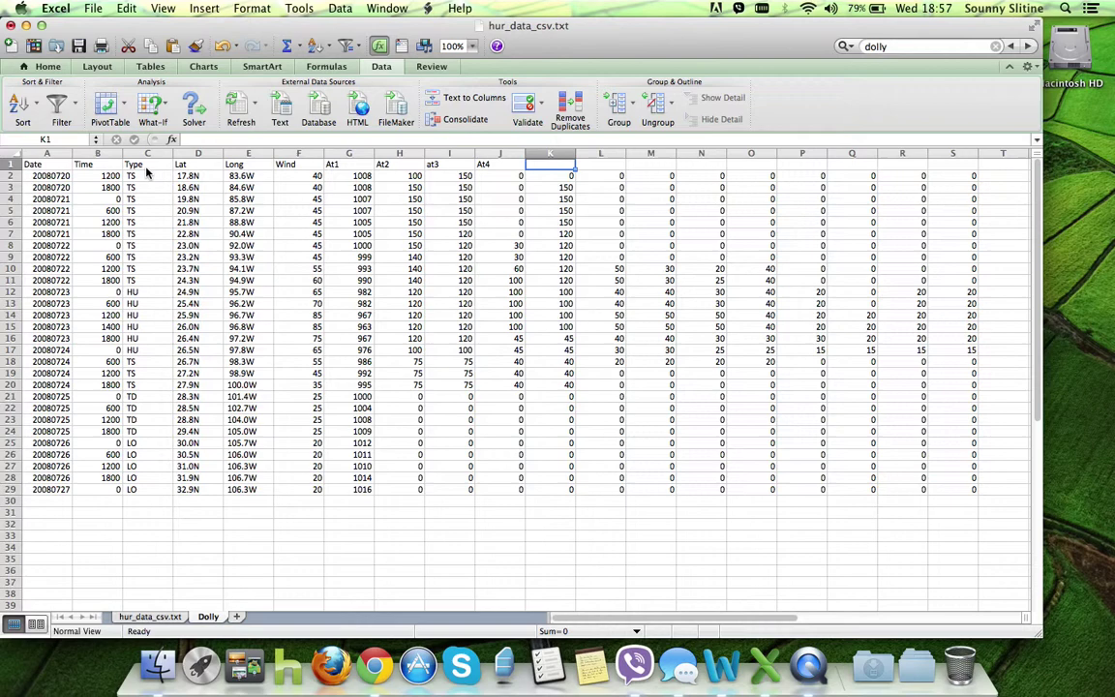
type("at5")
key("Right")
type("a")
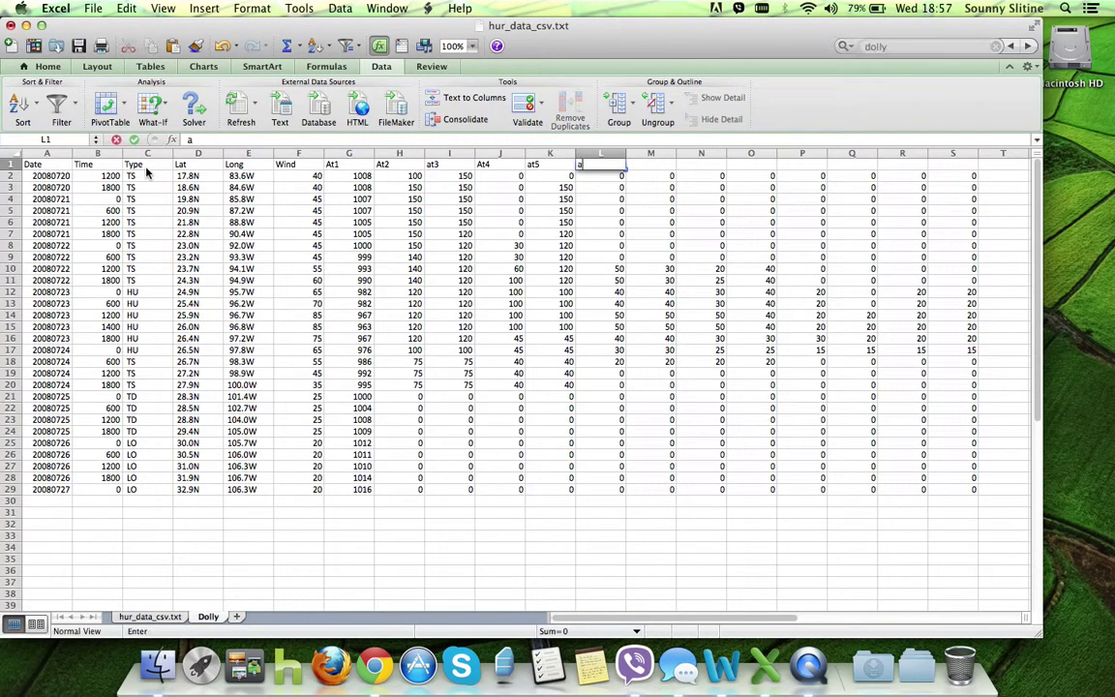
type("t6")
key("Right")
type("at")
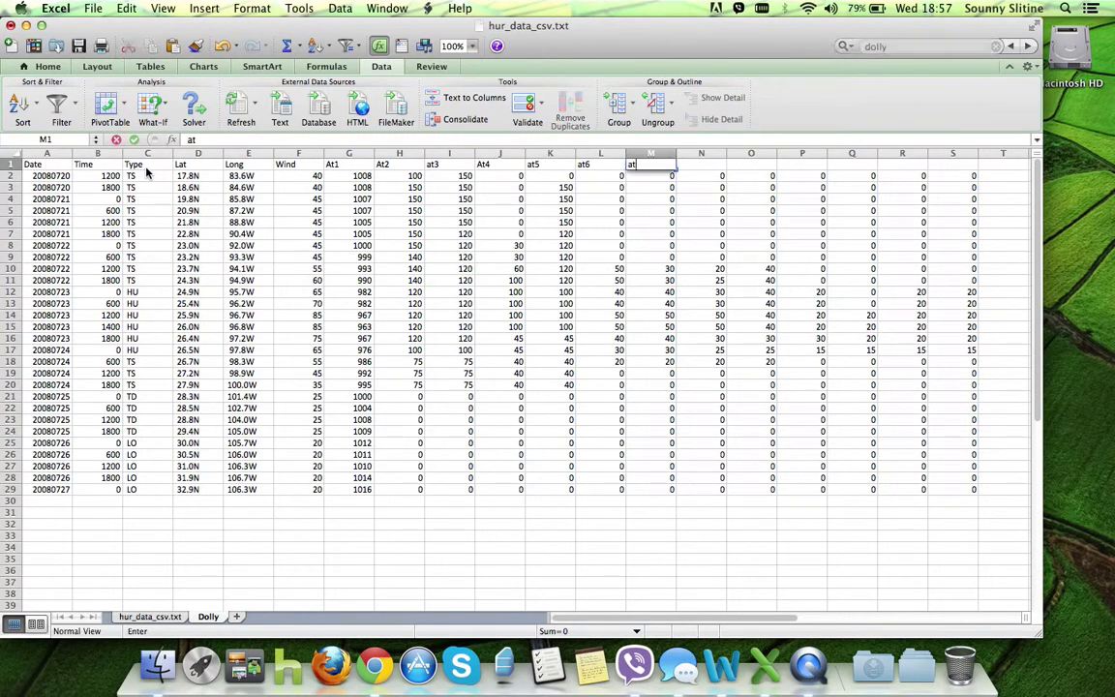
key("Escape")
type("a")
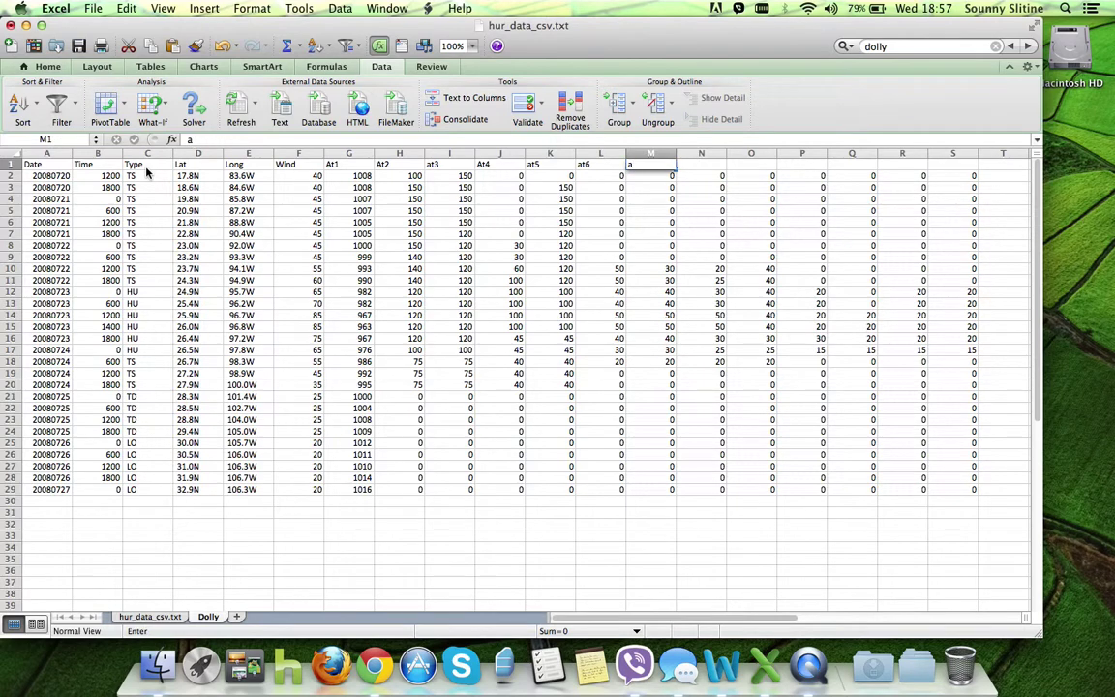
type("t7")
key("Right")
- Add the headers at8 through at13 across N1:S1
type("a")
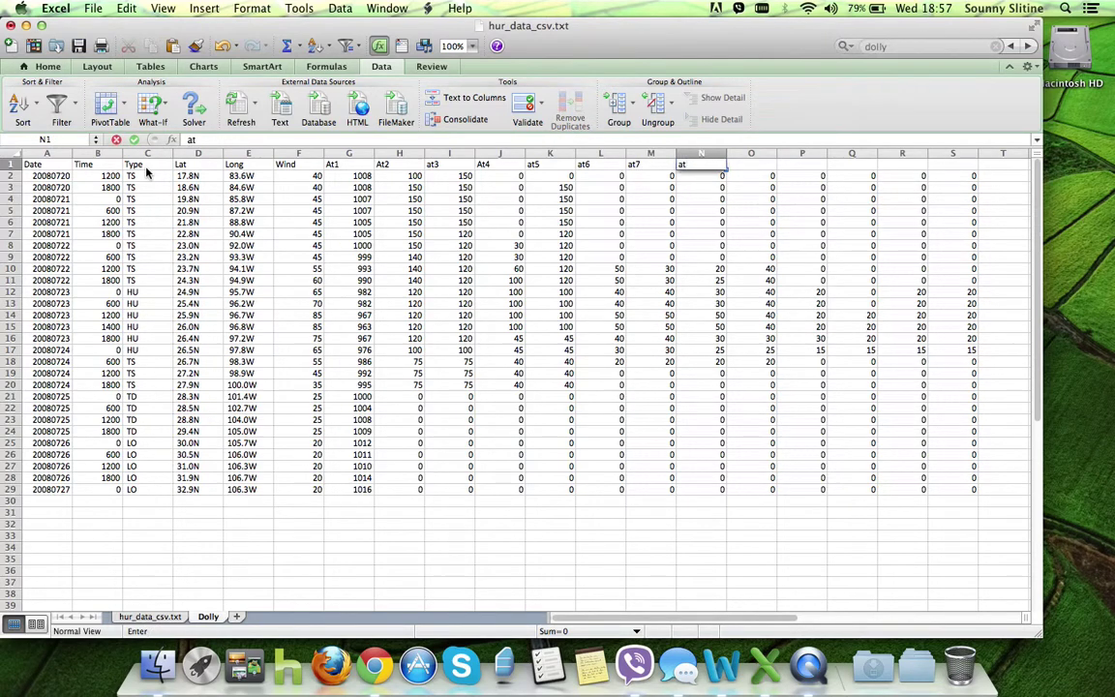
type("8")
key("Tab")
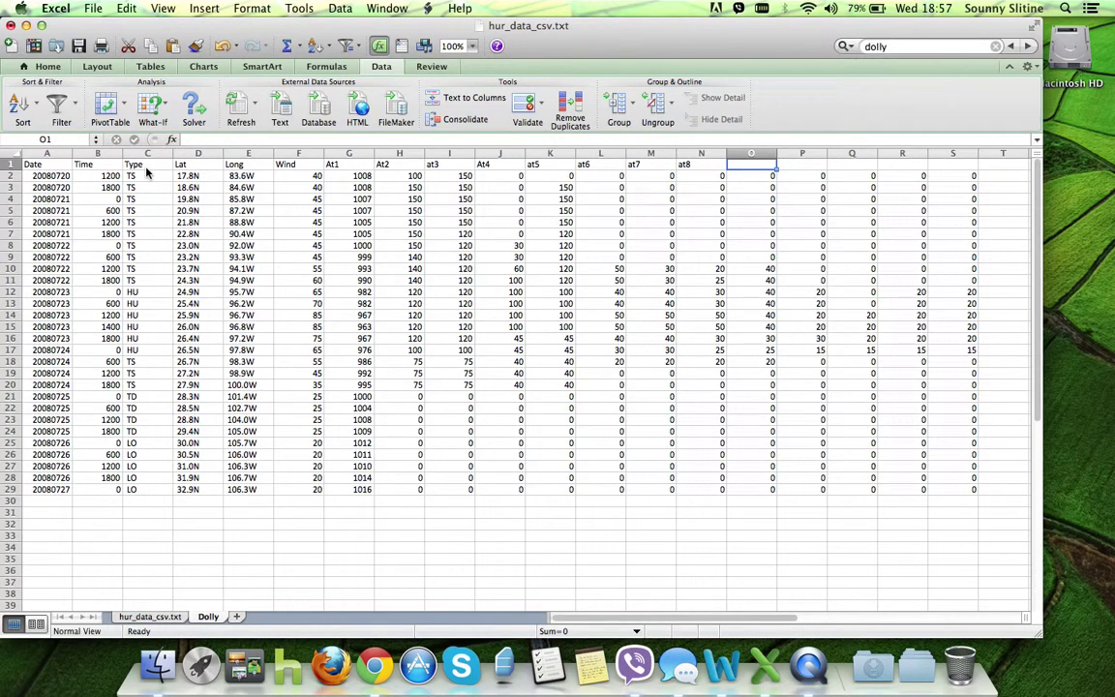
type("at")
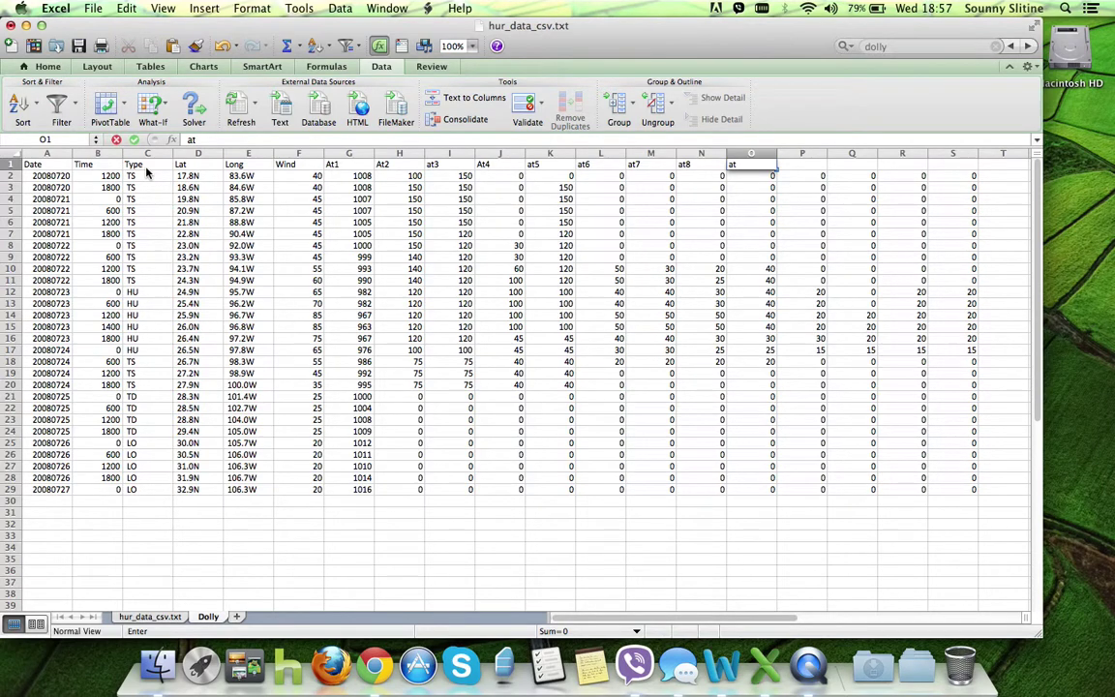
type("9")
key("Tab")
type("at")
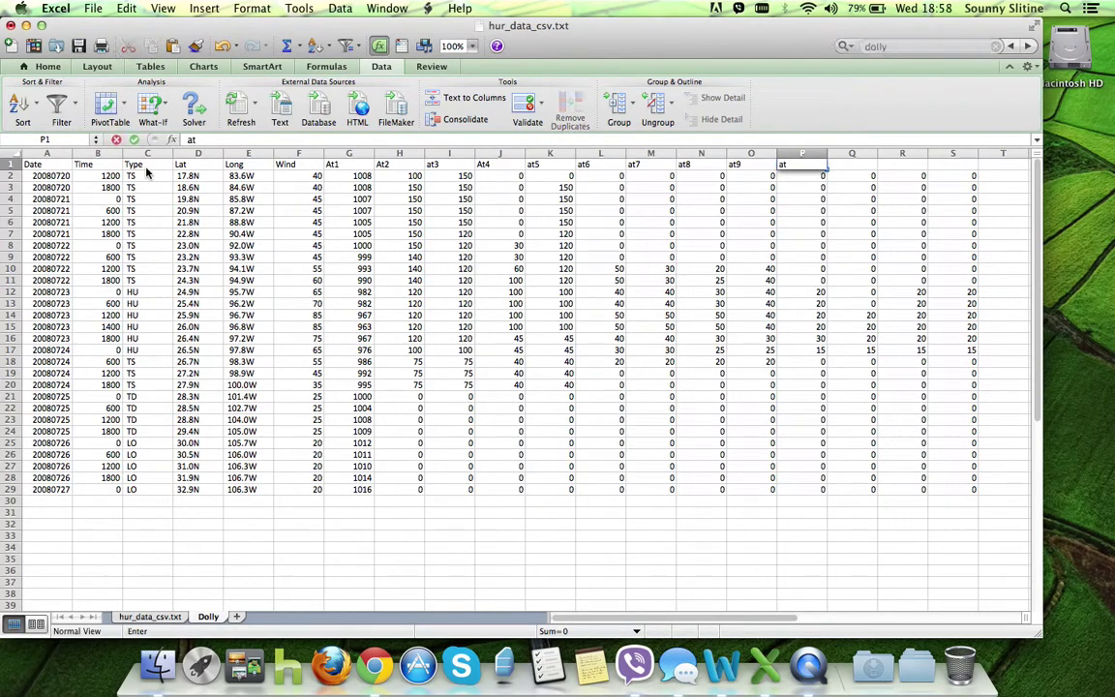
type("10")
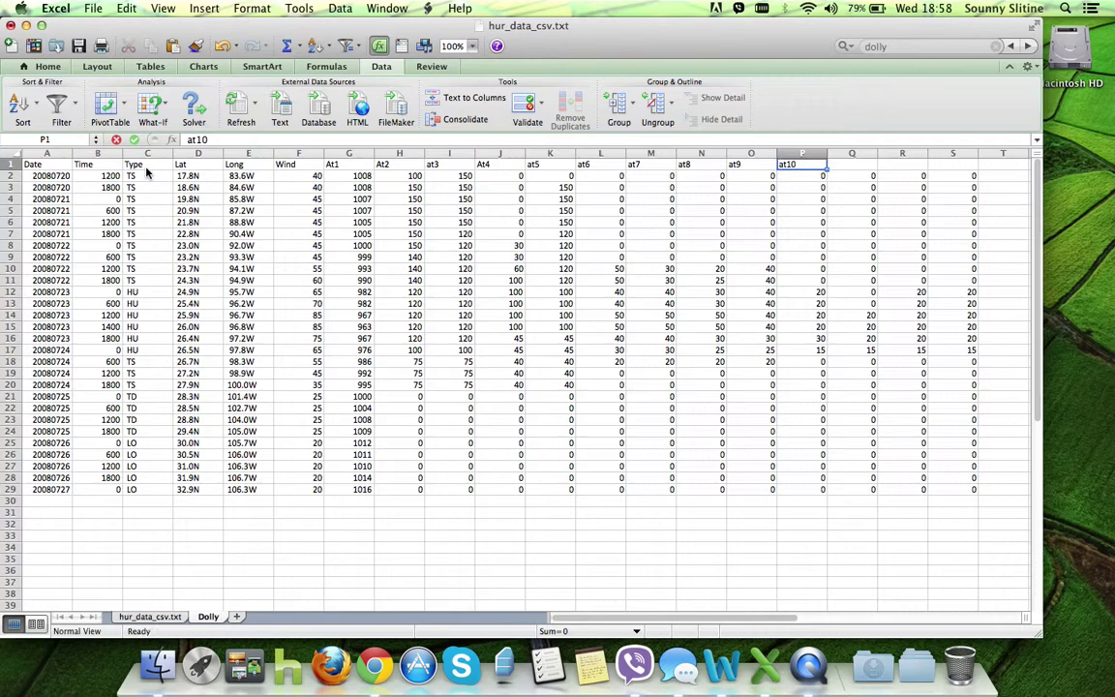
key("Tab")
type("at11")
key("Tab")
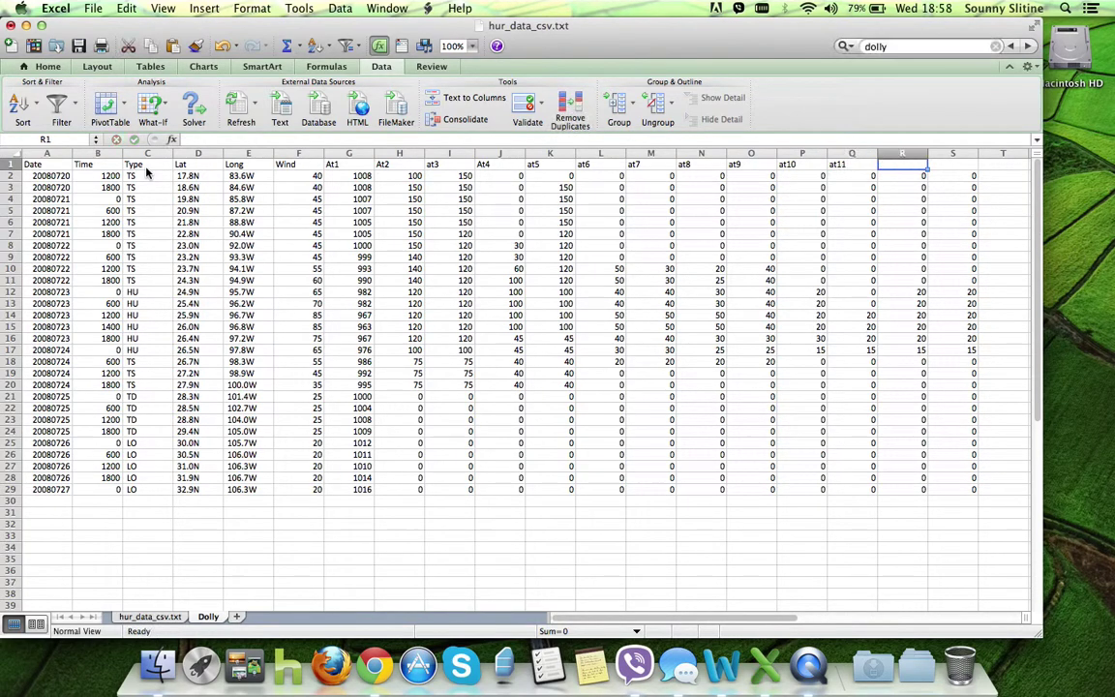
type("at12")
key("Tab")
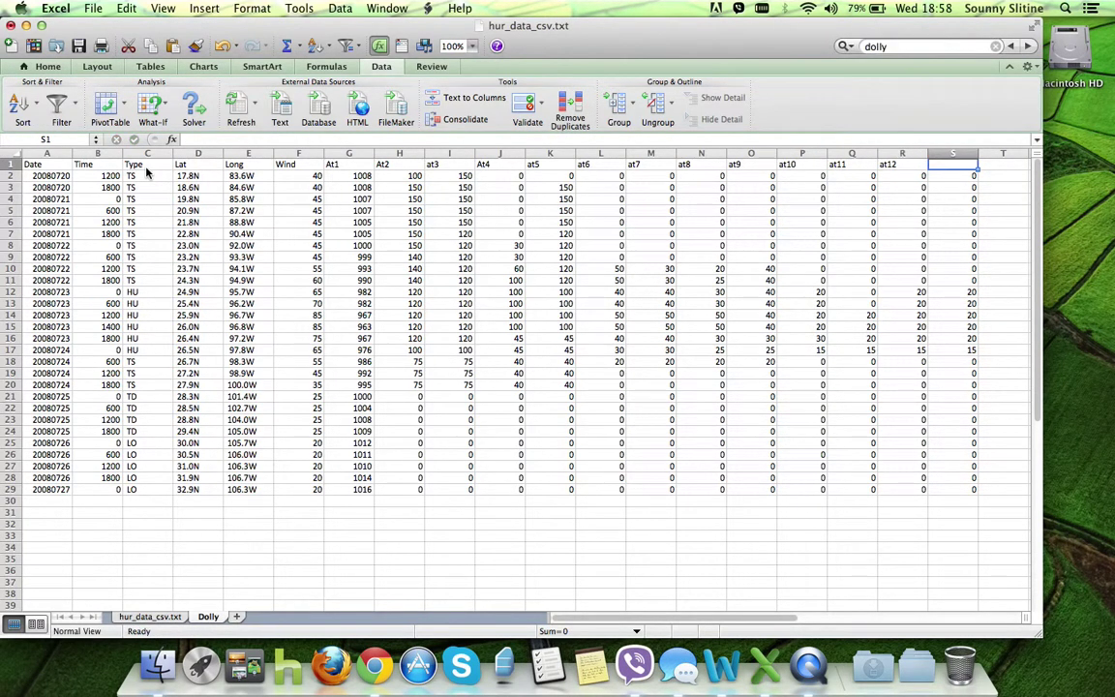
type("at13")
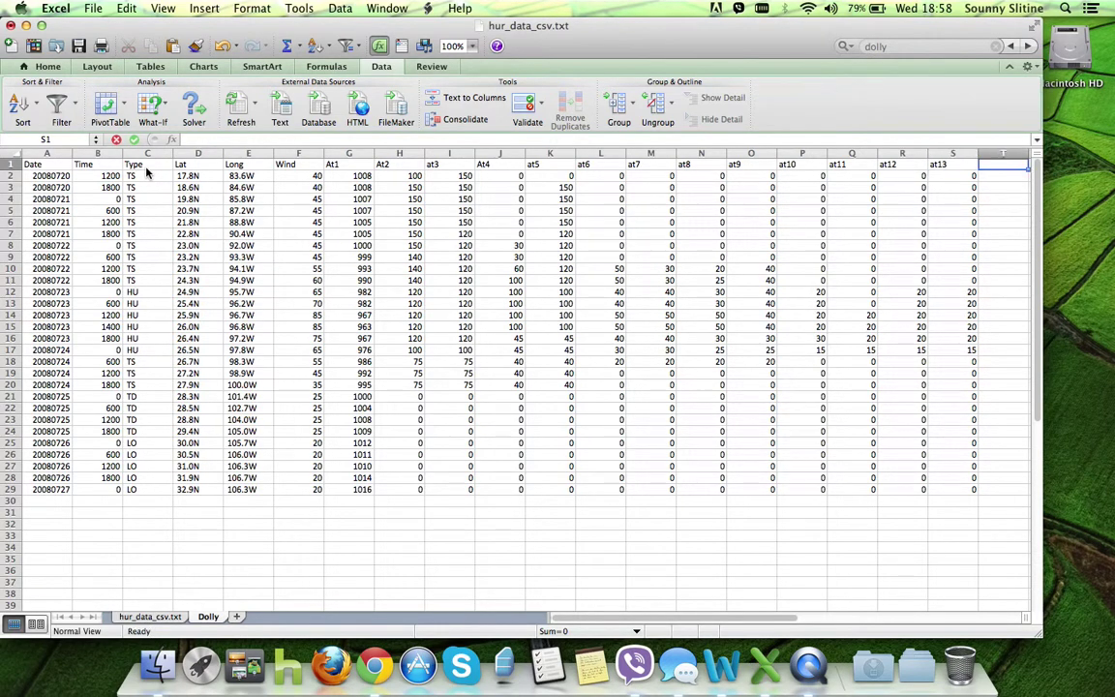
key("Return")
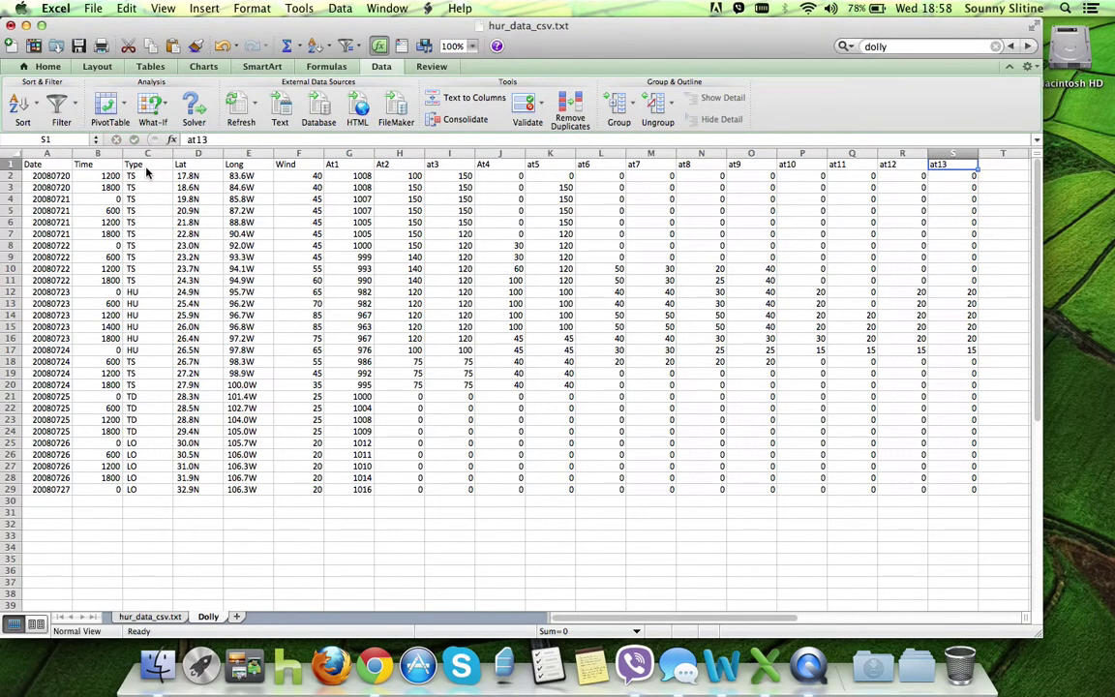
- Select the first latitude value 17.8N in D2 and bring up Find
left_click(392, 278)
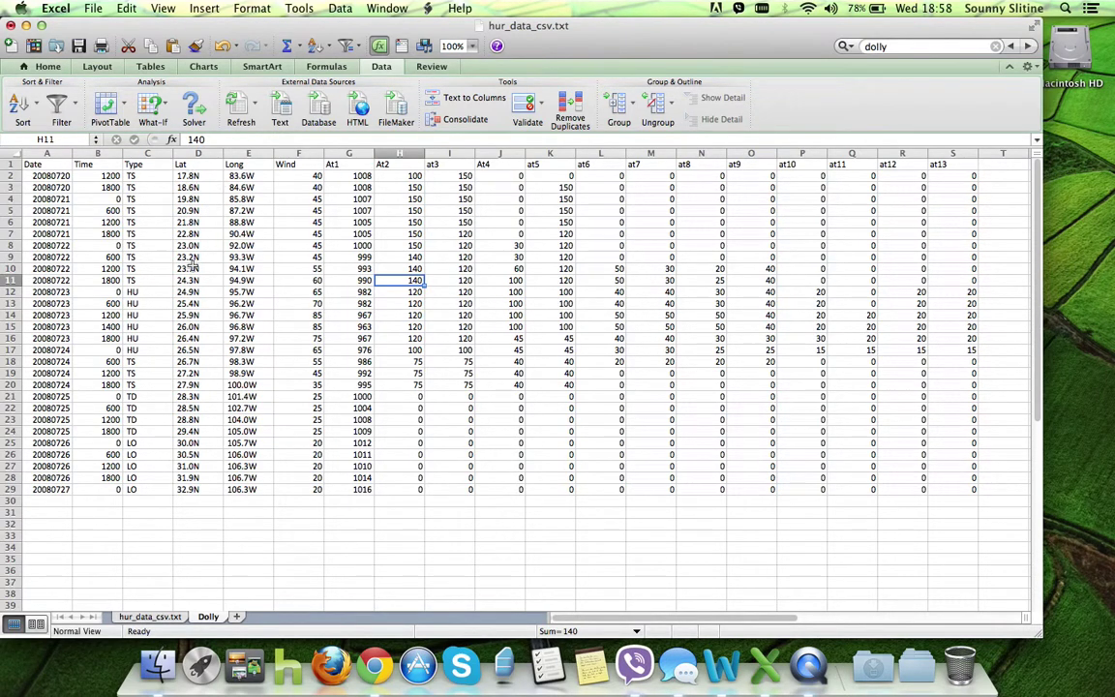
left_click(204, 177)
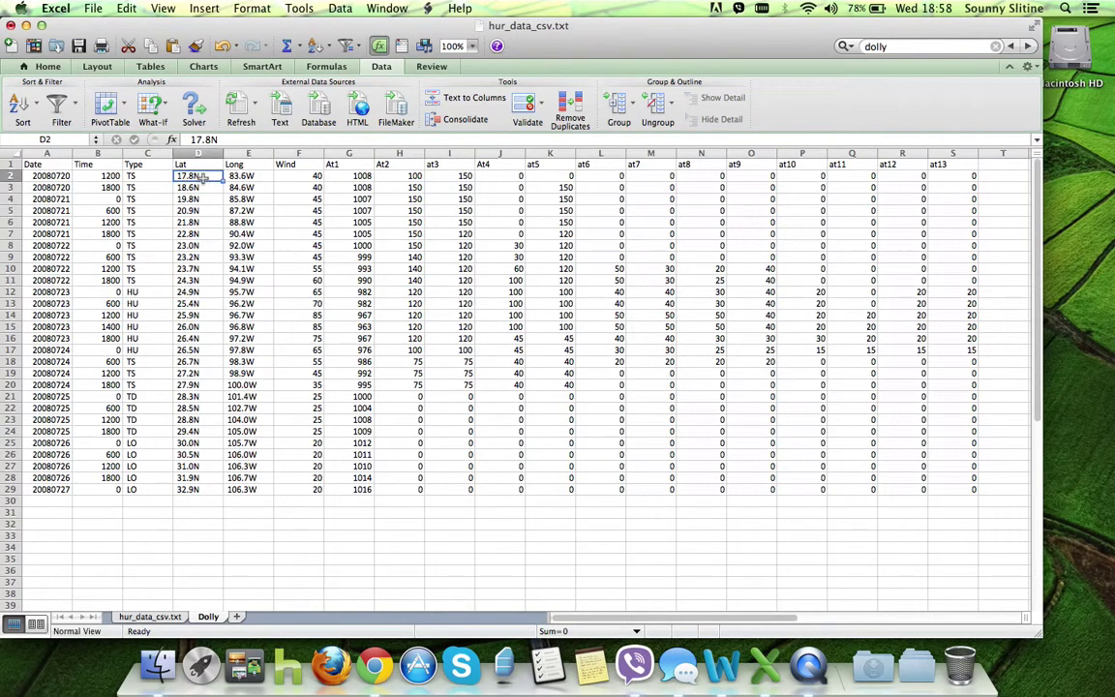
key("super+f")
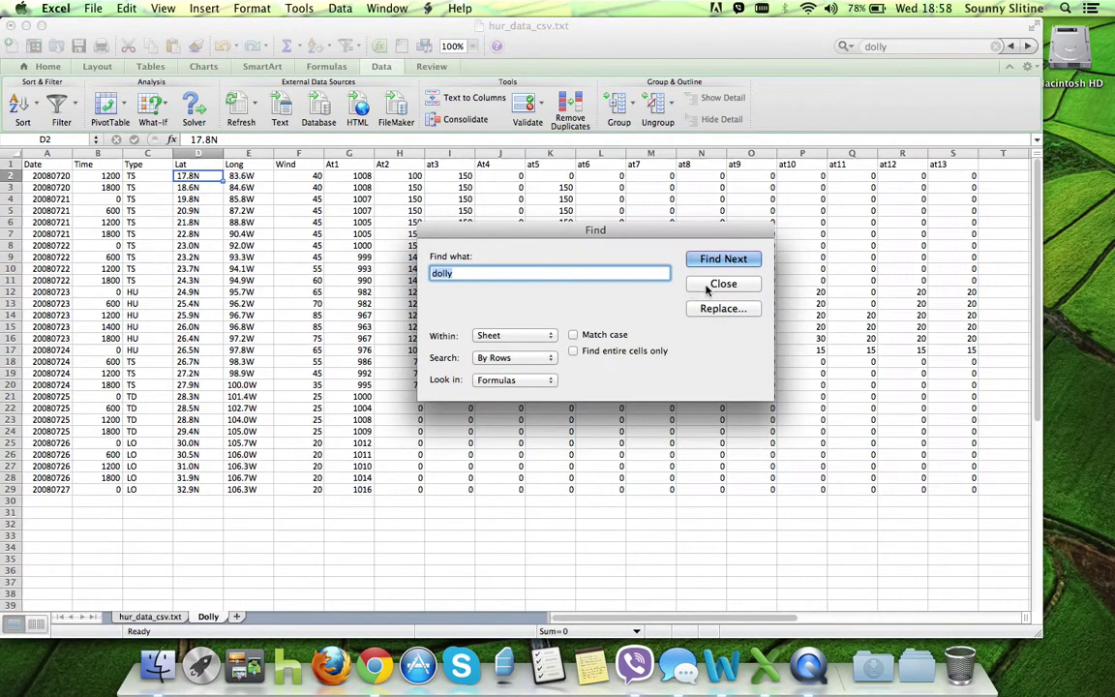
- Try replacing 'N' across the whole Lat column, which returns no match
left_click(722, 284)
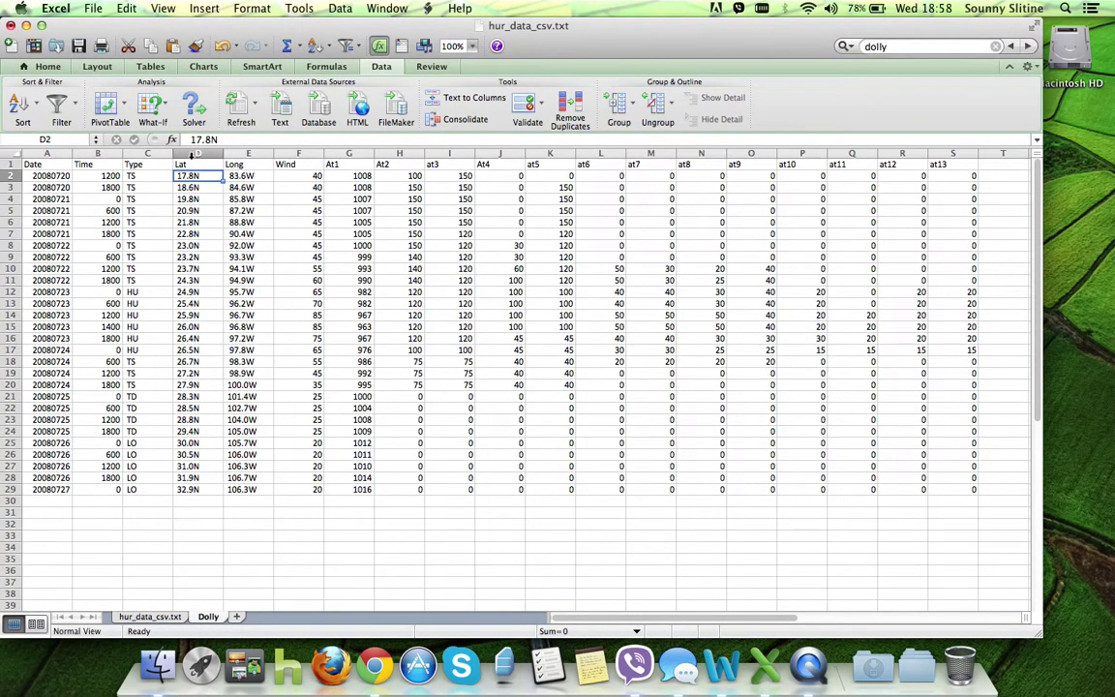
left_click(193, 155)
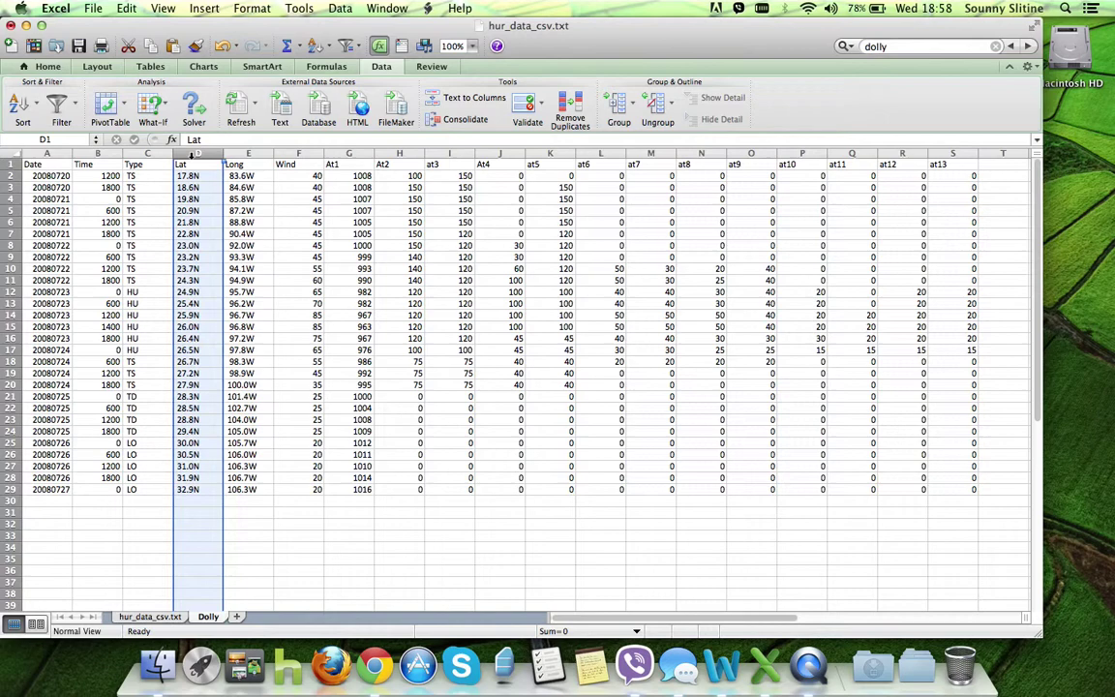
key("super+f")
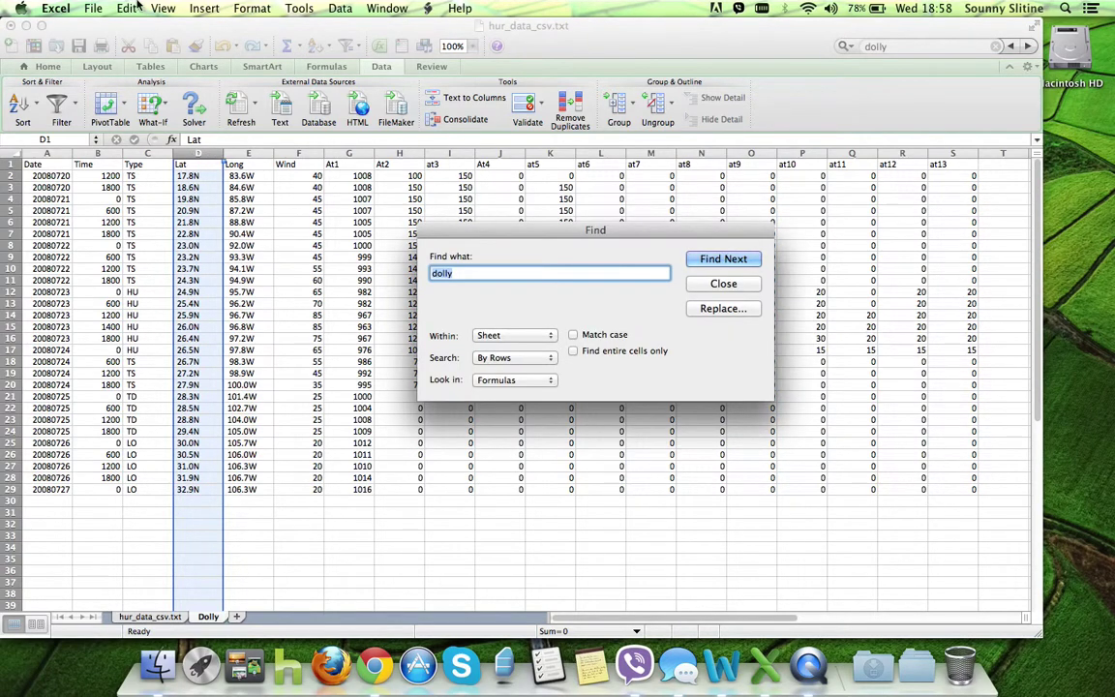
left_click(744, 310)
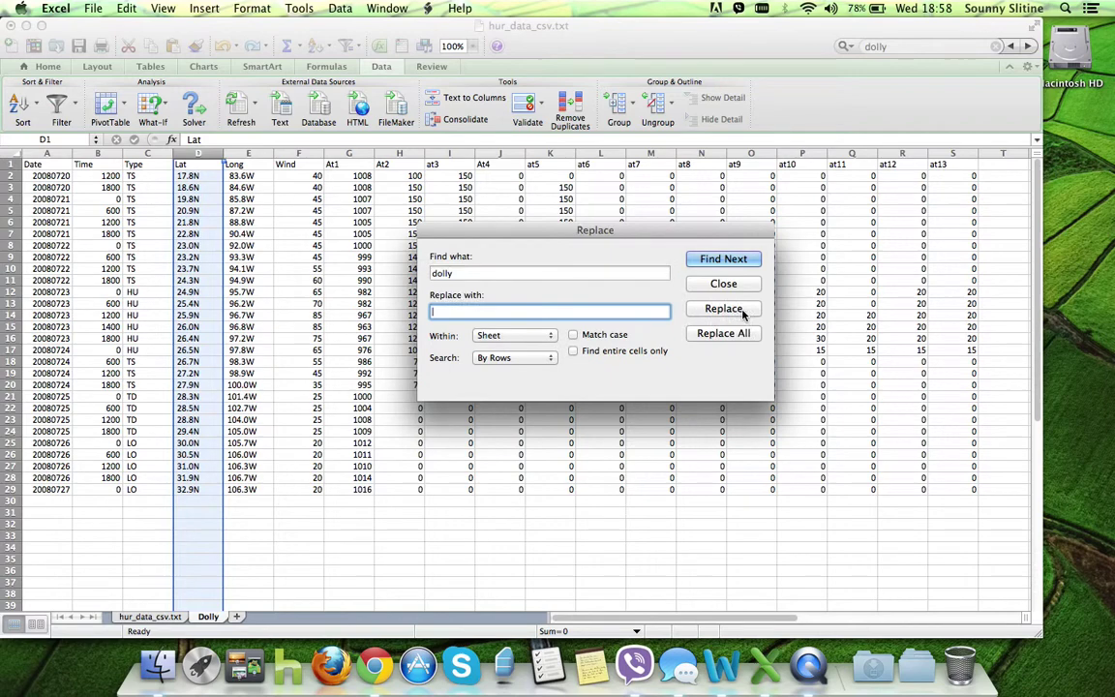
double_click(472, 274)
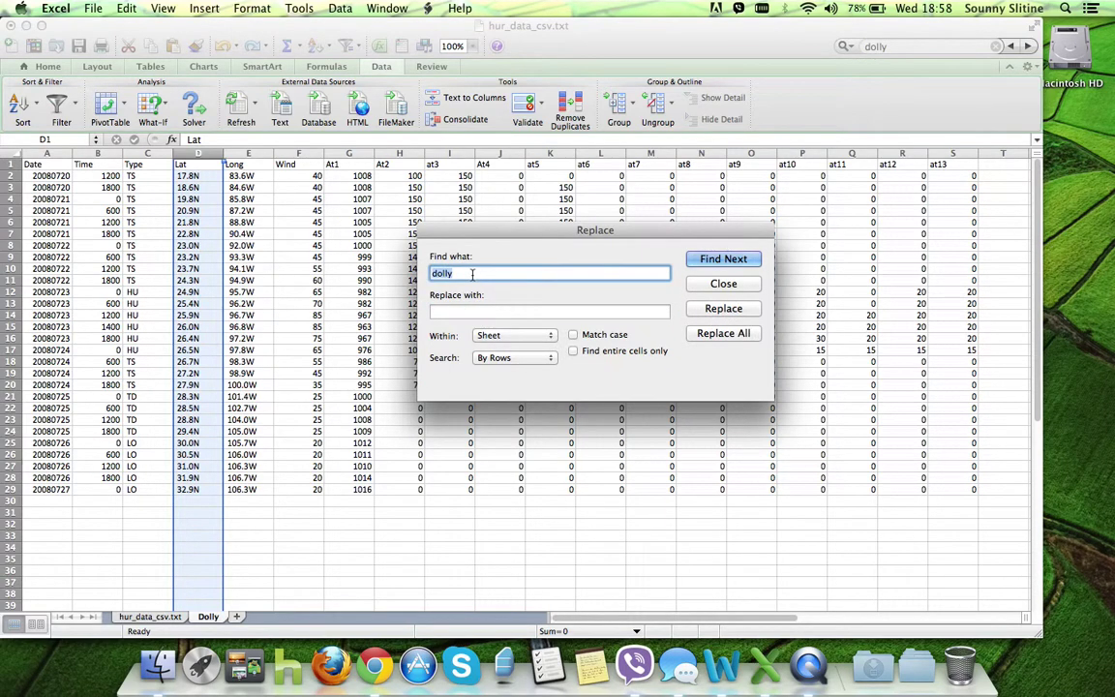
type("N")
left_click(741, 311)
left_click(685, 358)
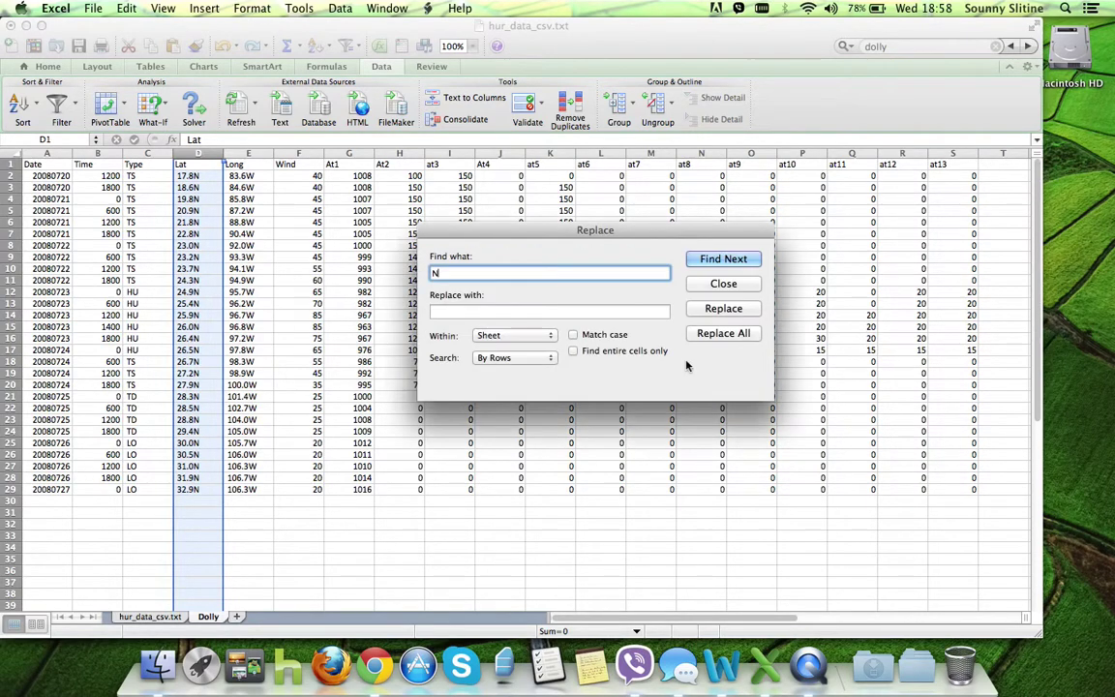
left_click(724, 282)
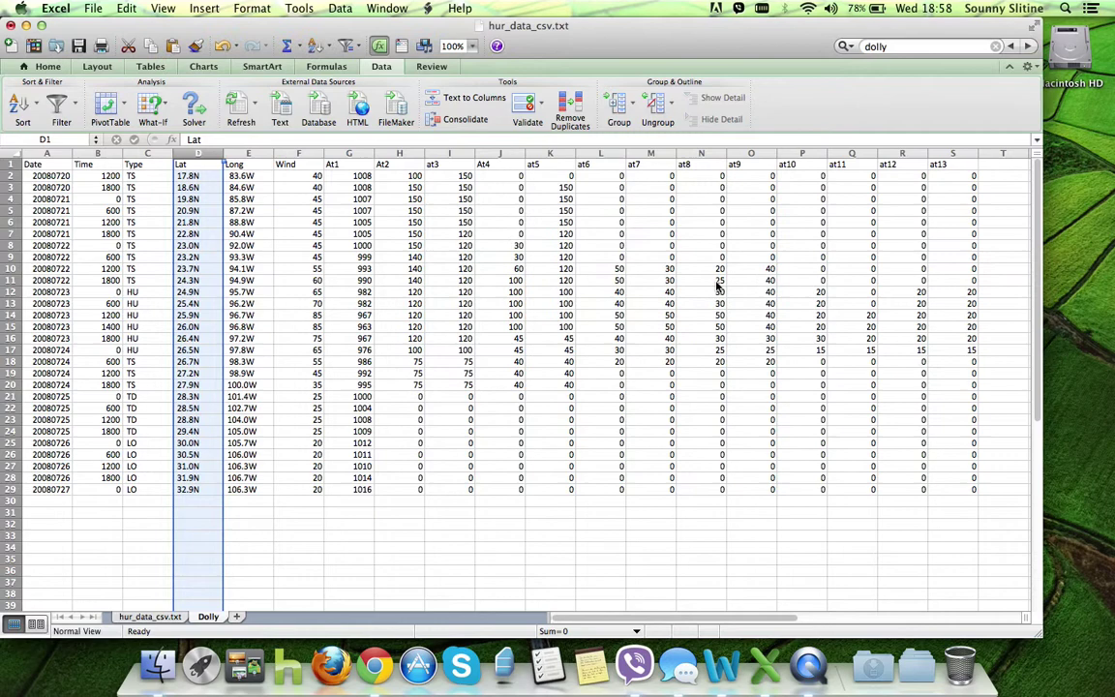
- Select the Lat values and replace every N suffix with nothing, 24 replacements in total
left_click(180, 162)
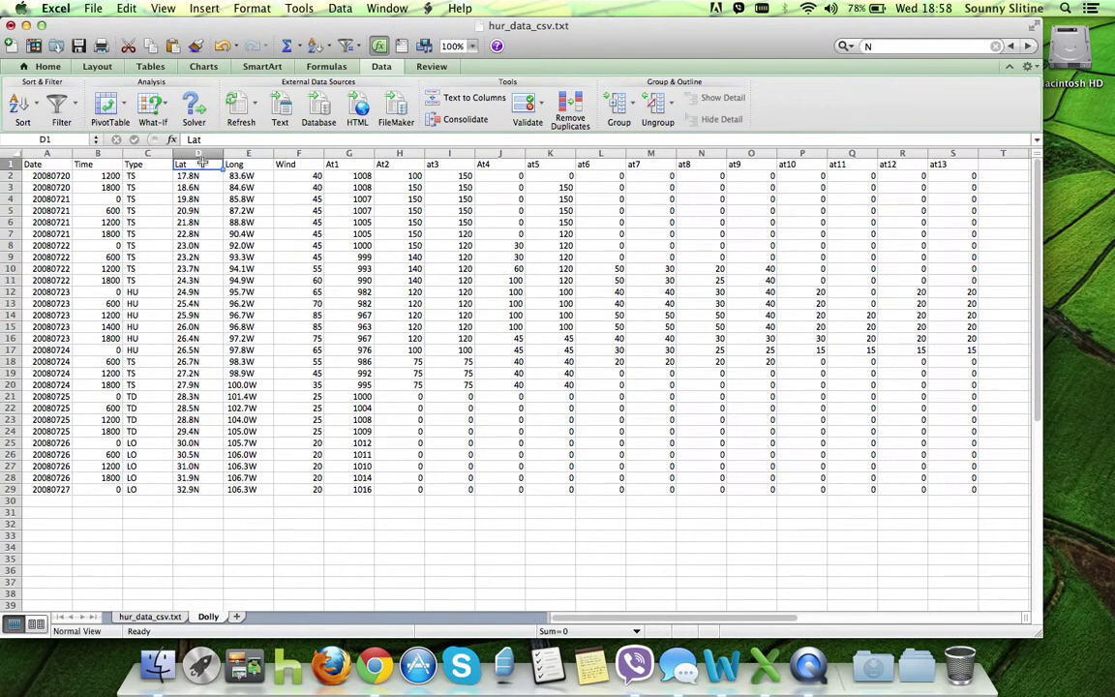
left_click_drag(182, 163, 206, 491)
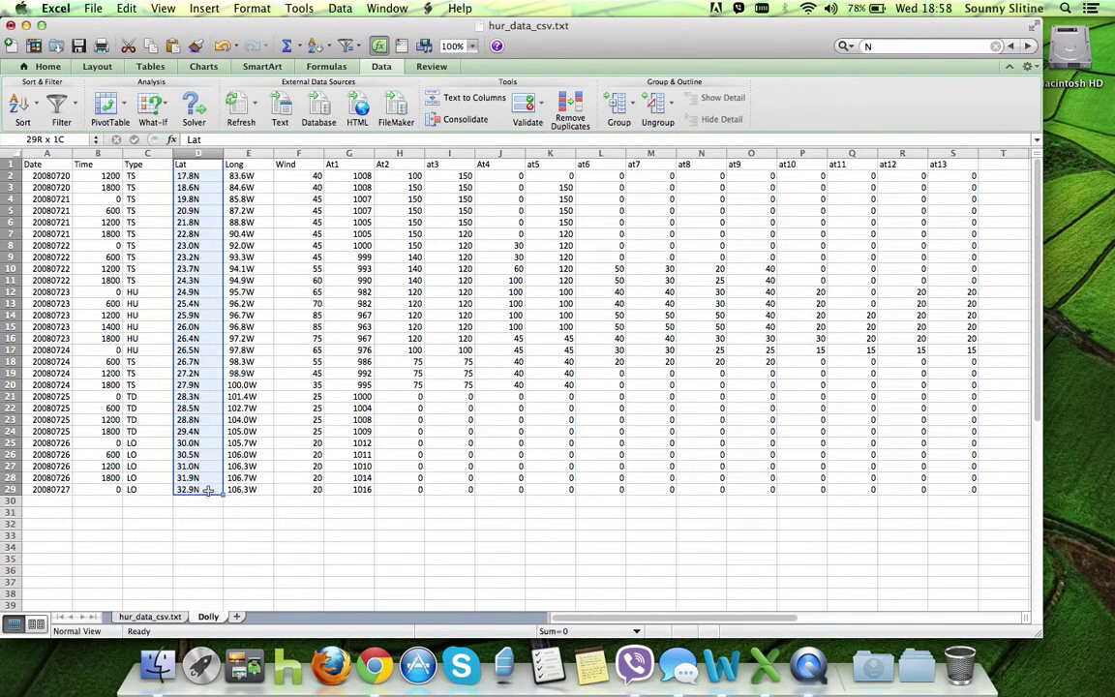
key("super+r")
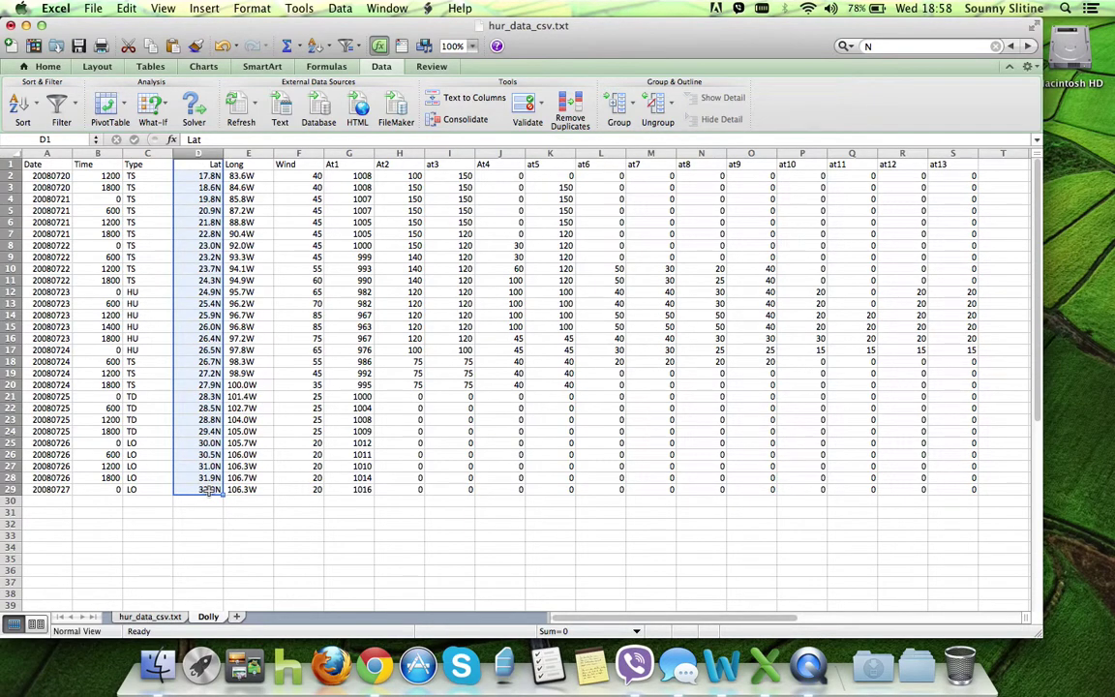
key("super+f")
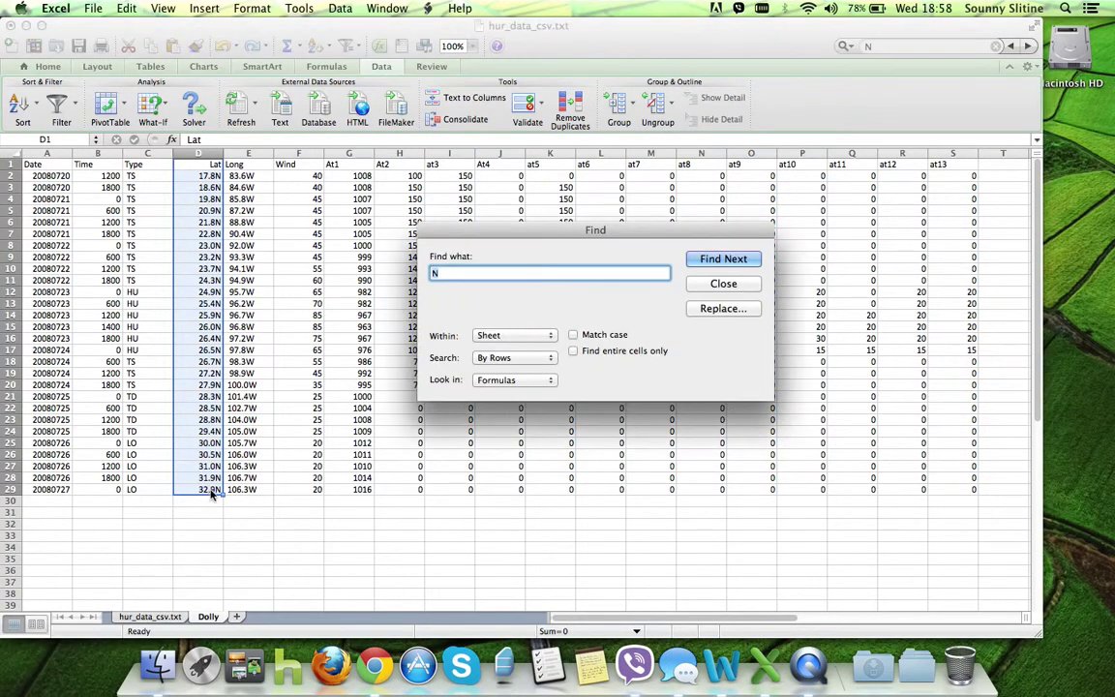
left_click(720, 309)
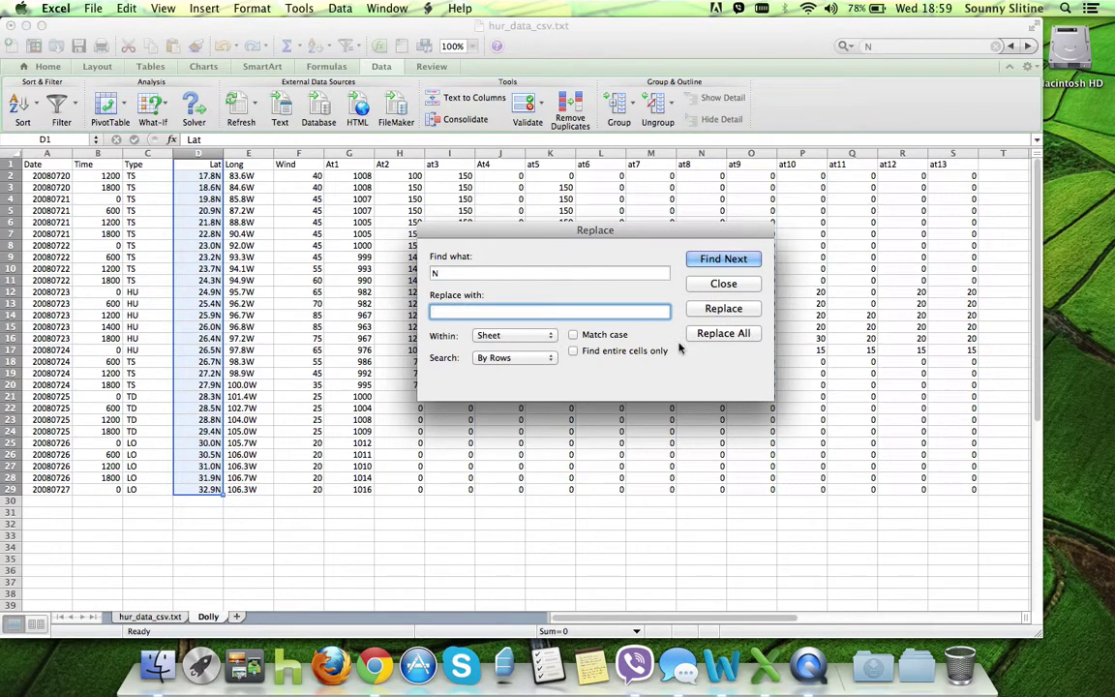
left_click(726, 259)
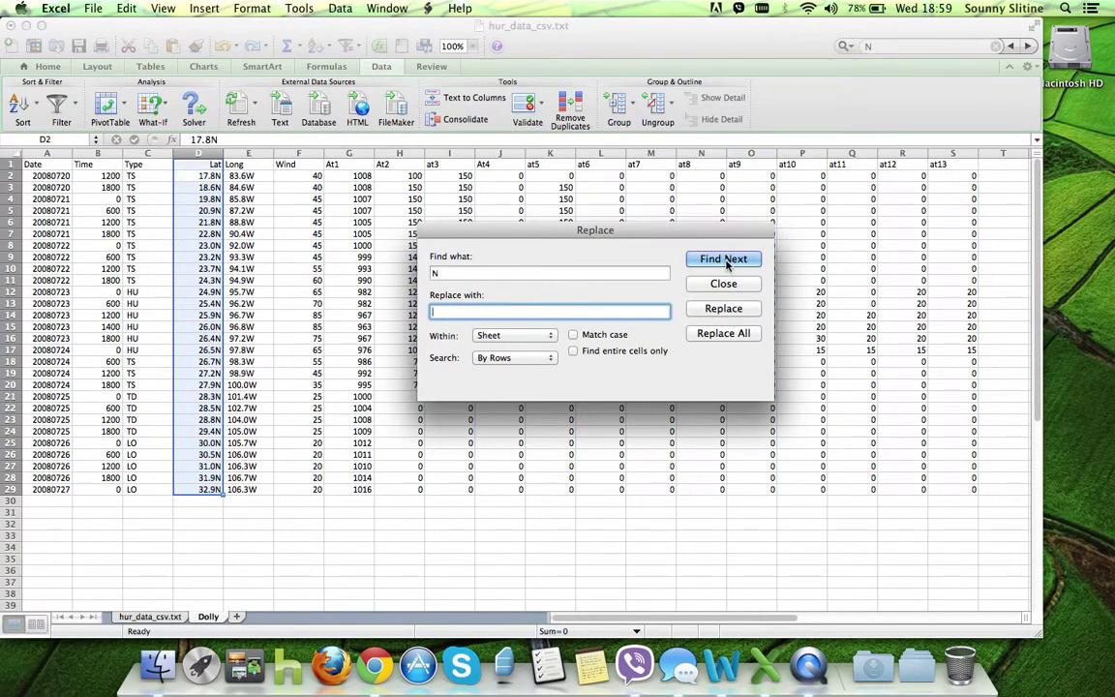
left_click(733, 312)
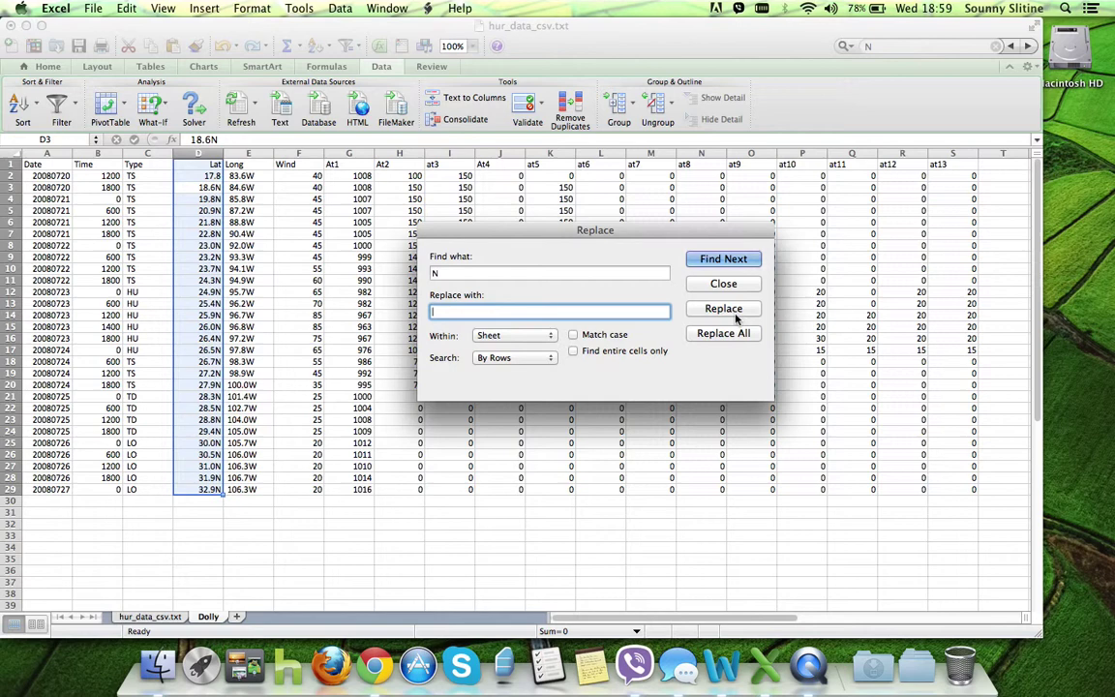
left_click(735, 316)
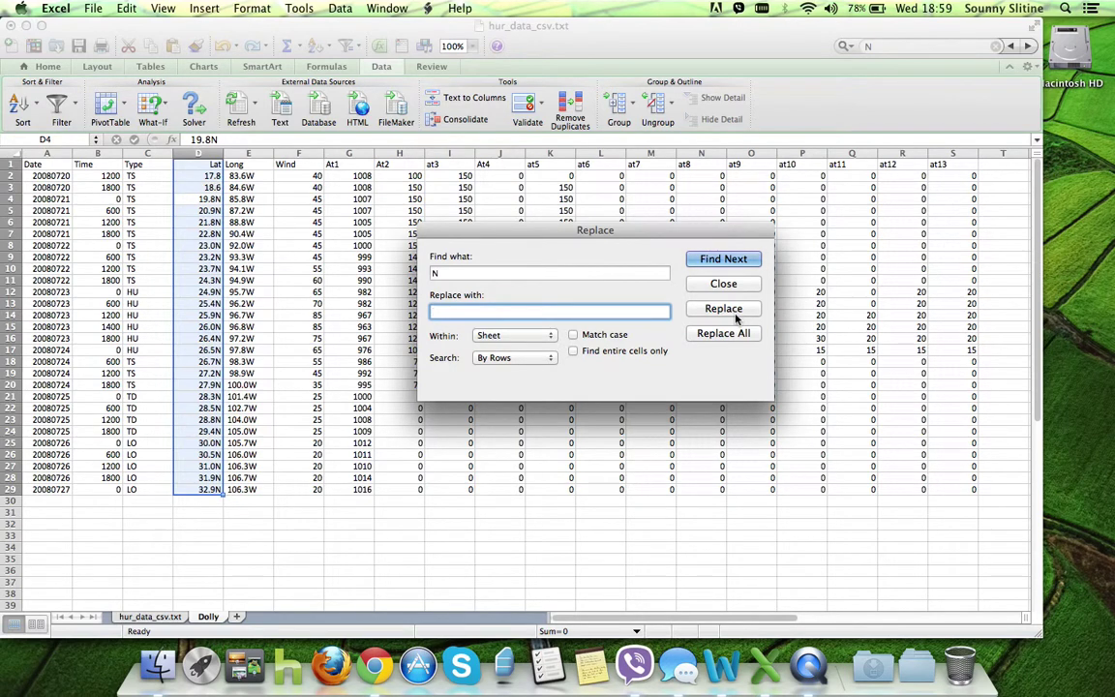
left_click(735, 316)
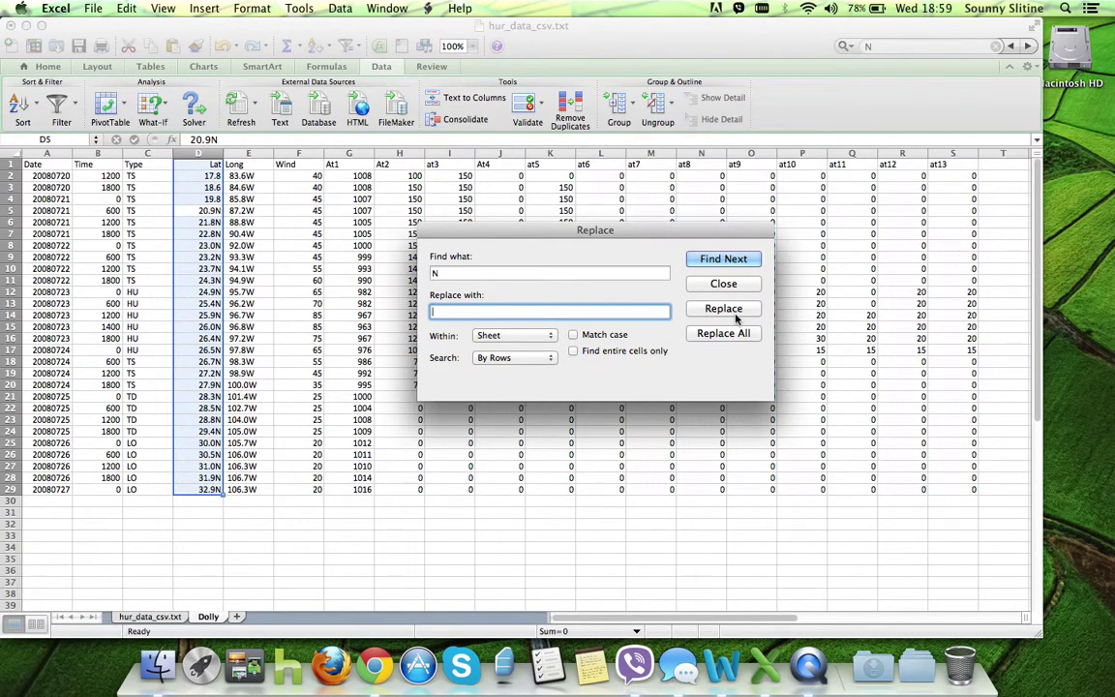
left_click(736, 315)
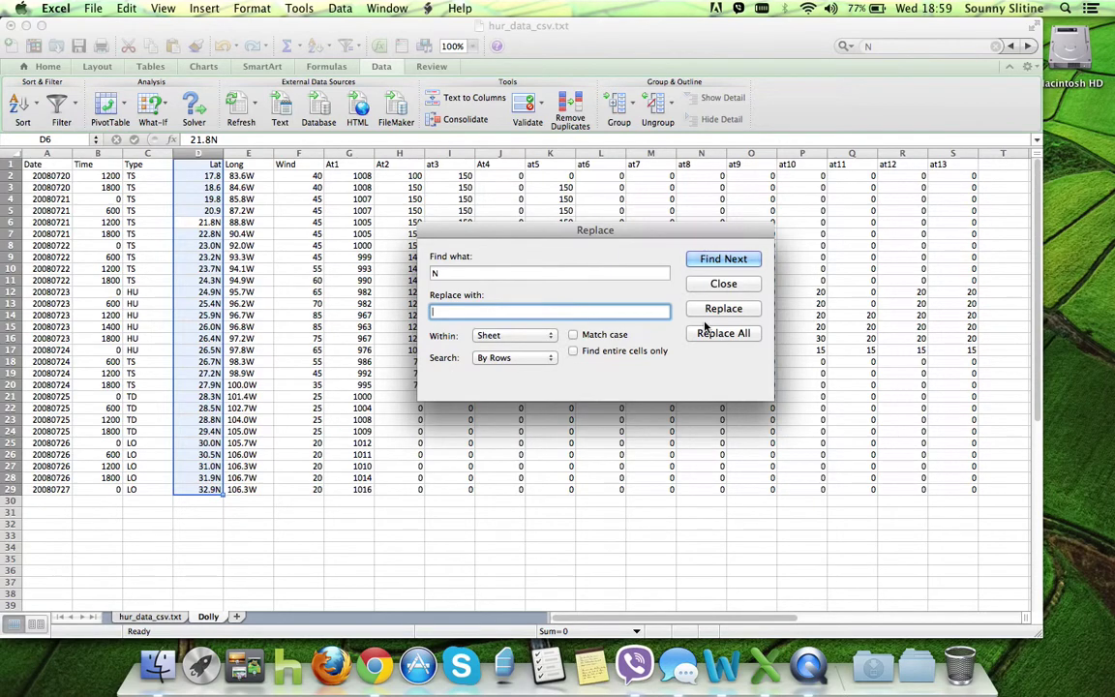
left_click(718, 333)
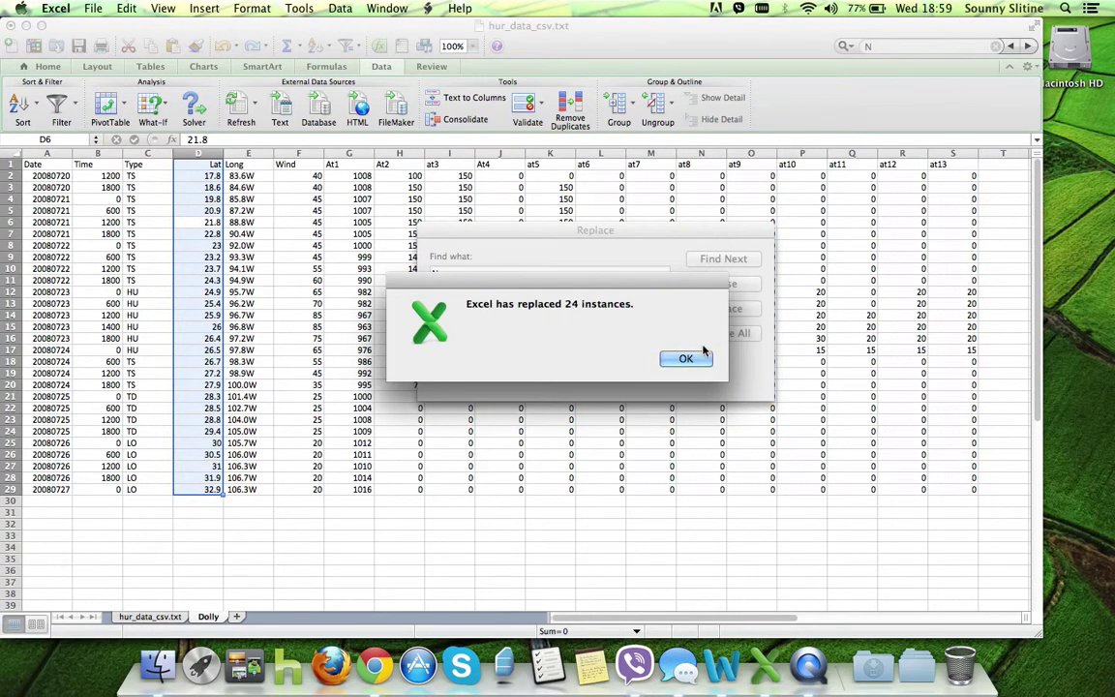
left_click(686, 360)
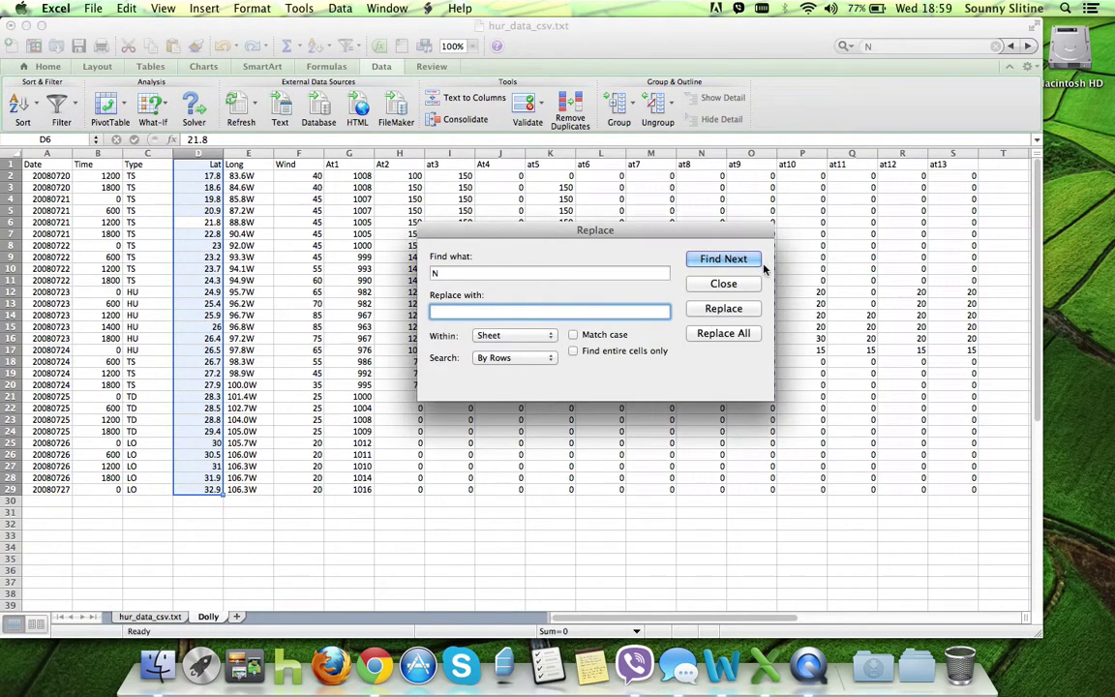
left_click(724, 285)
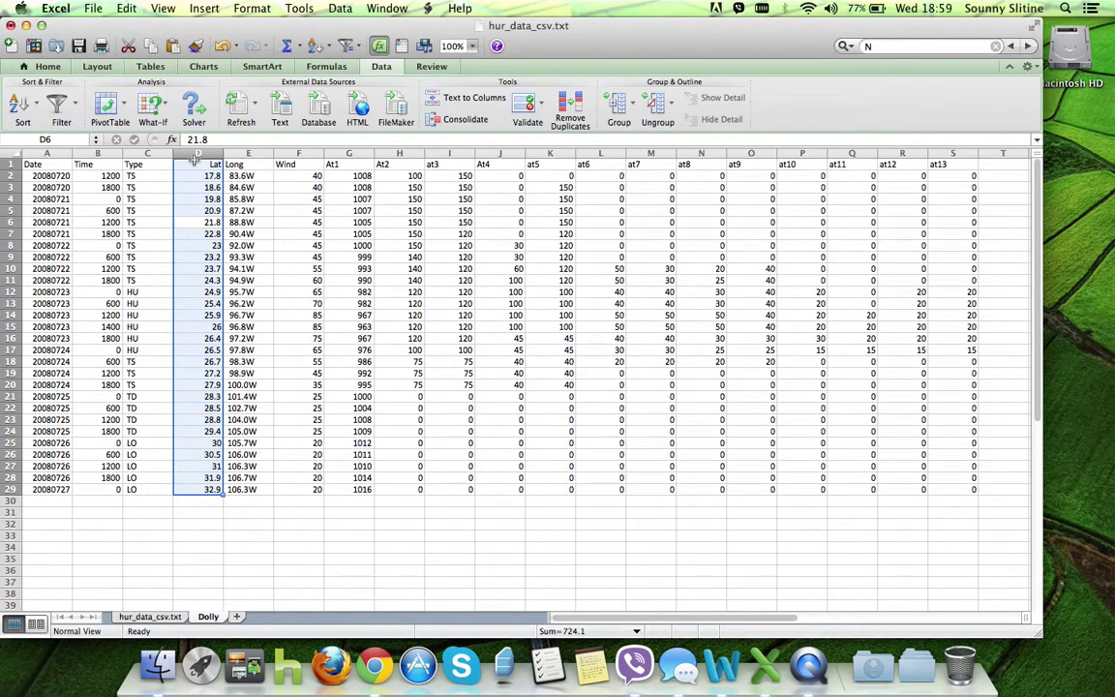
- Format the Lat cells D2:D29 as Number with 1 decimal place
left_click(203, 187)
left_click_drag(213, 176, 217, 489)
right_click(185, 371)
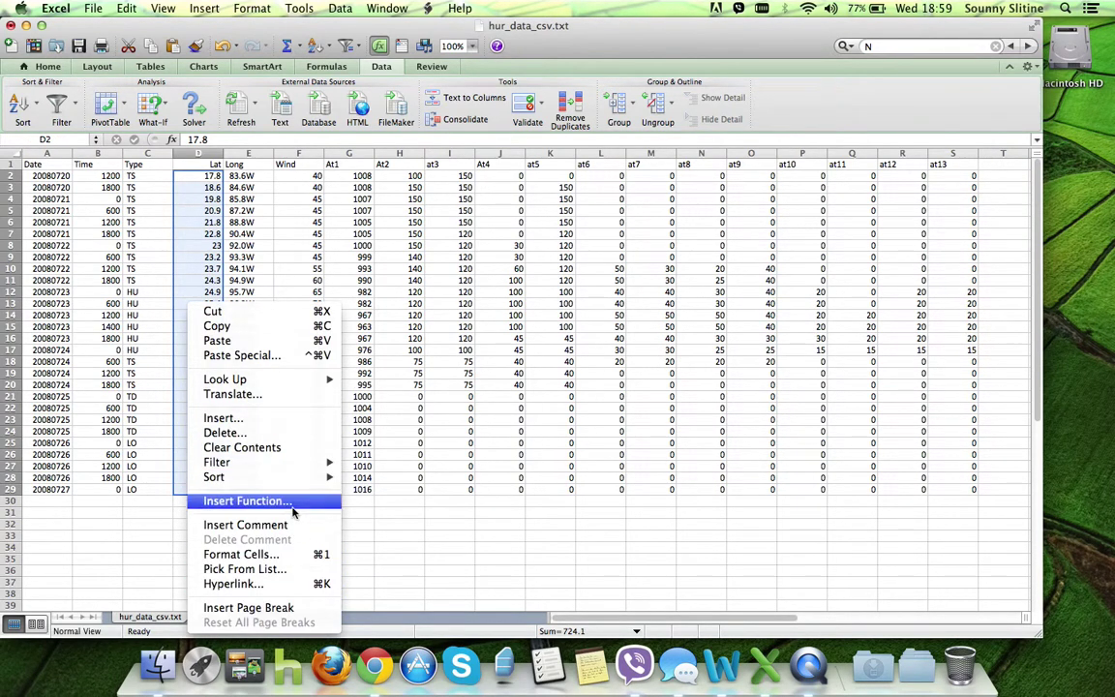
left_click(297, 554)
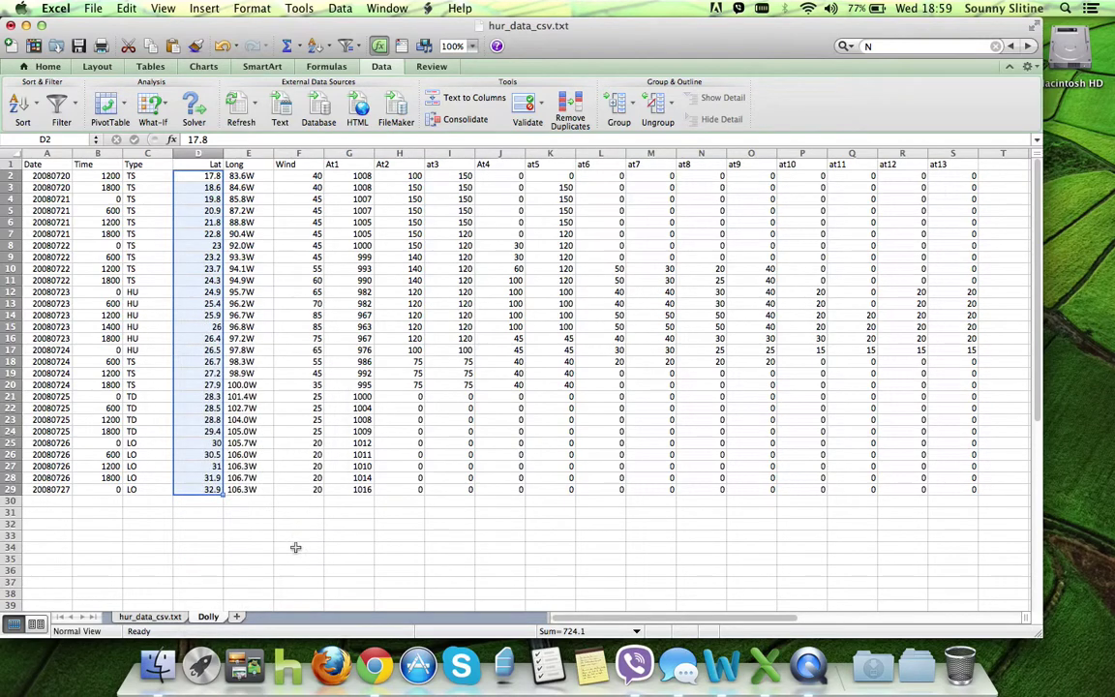
left_click(135, 294)
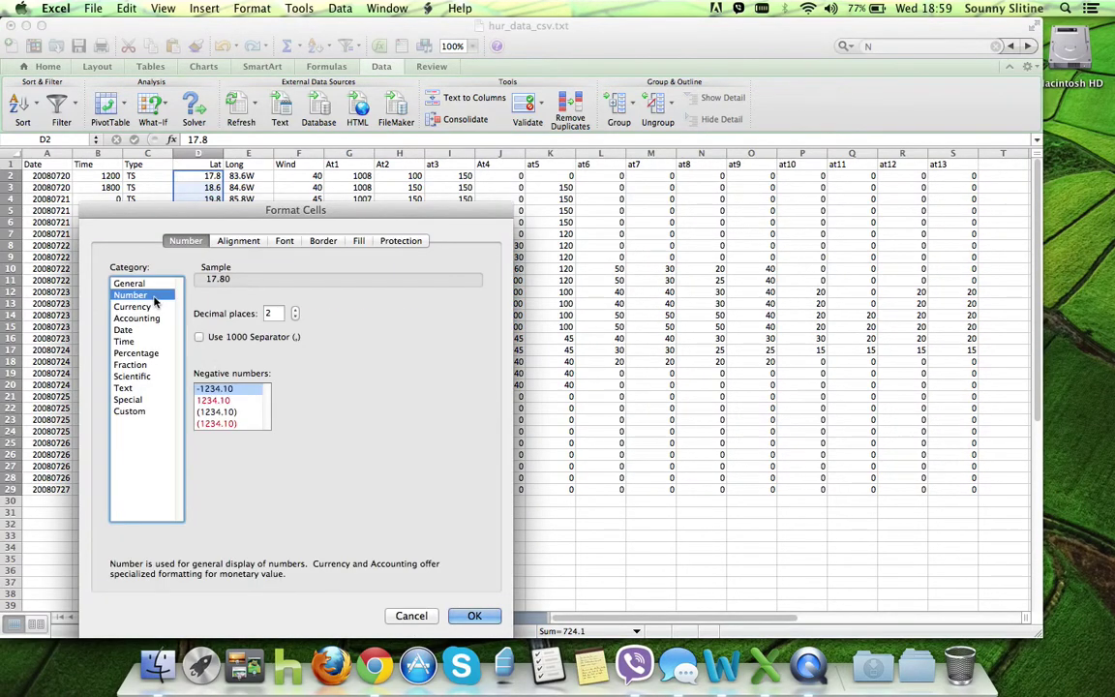
left_click(295, 320)
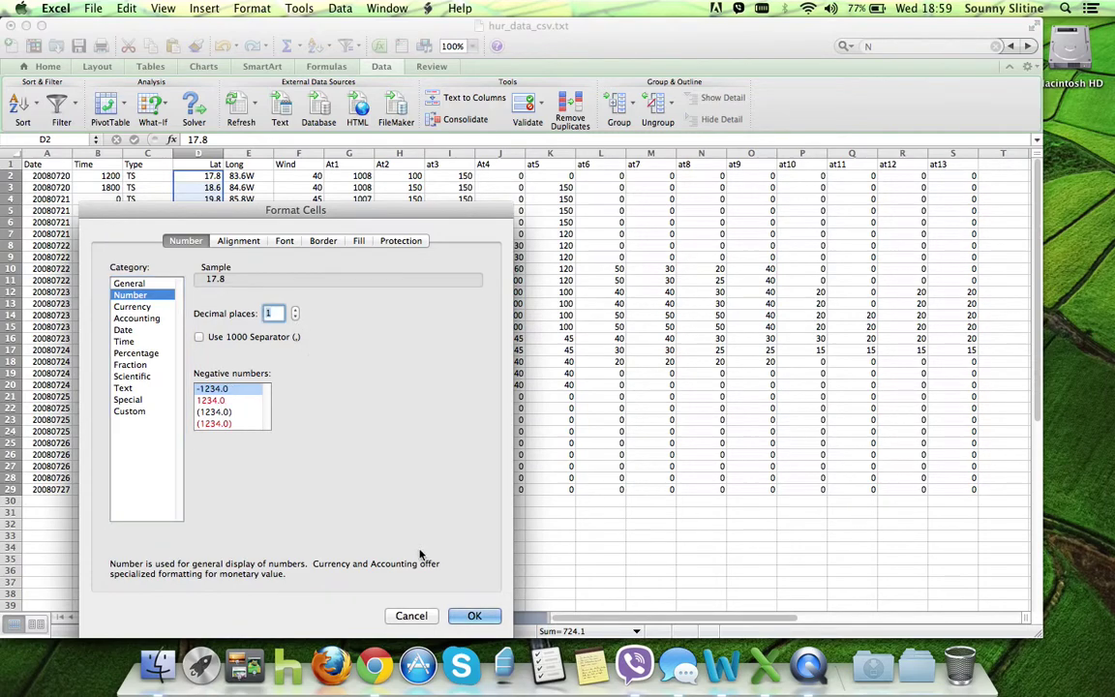
left_click(468, 614)
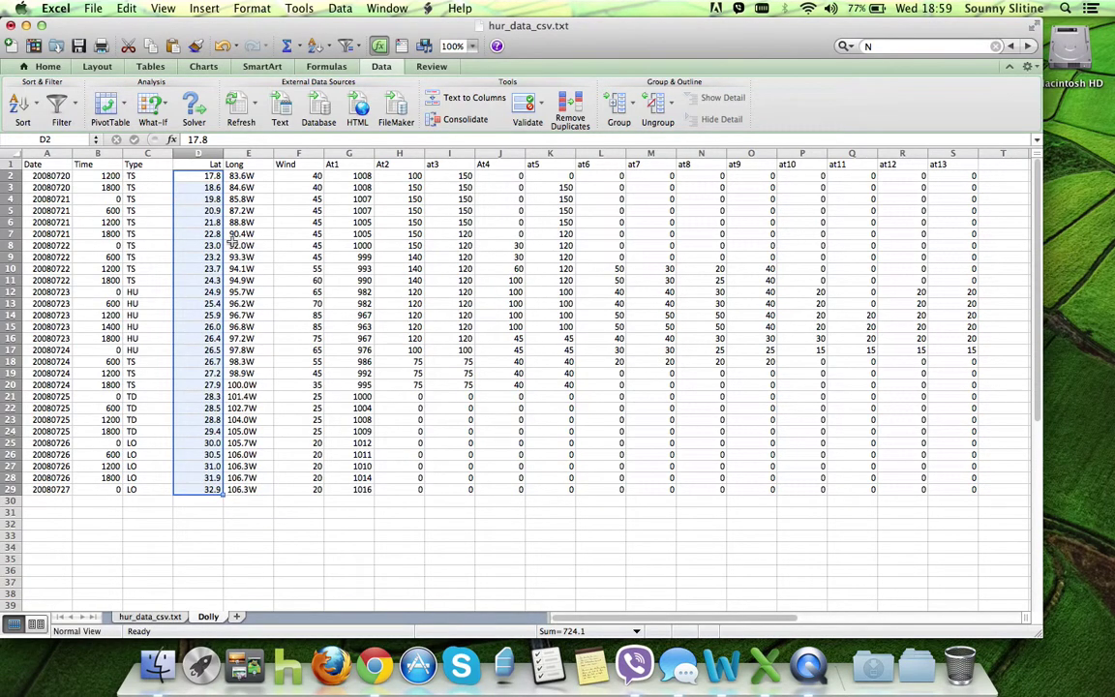
left_click(243, 245)
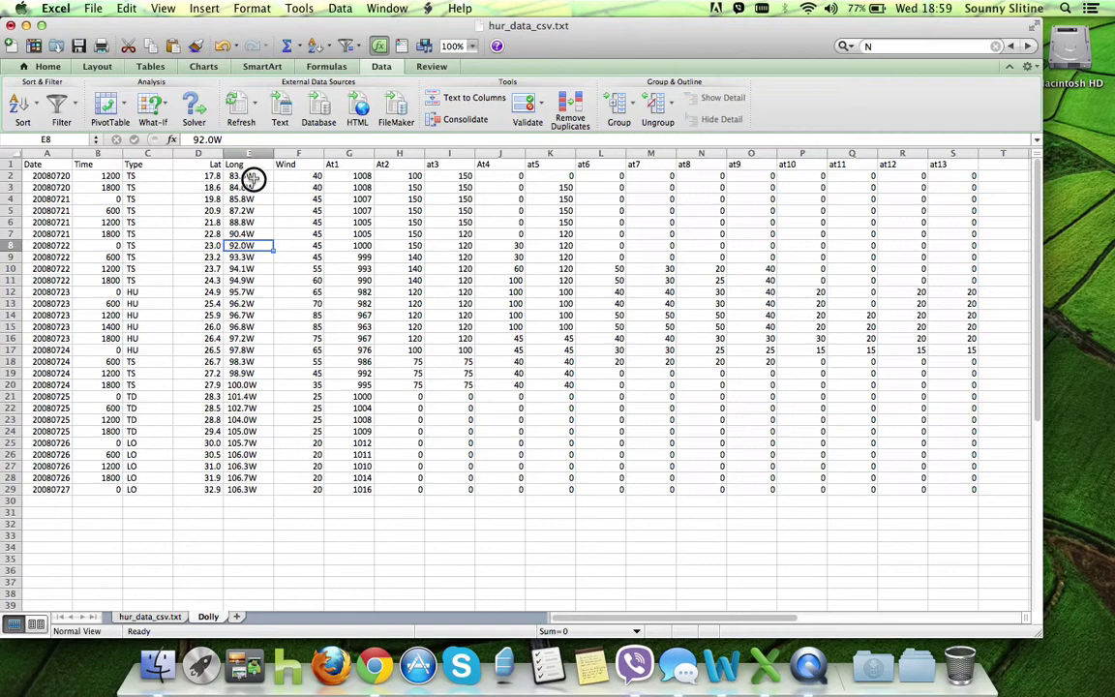
- Replace every W suffix in the Long values of column E with nothing, 27 replacements
left_click_drag(229, 178, 262, 484)
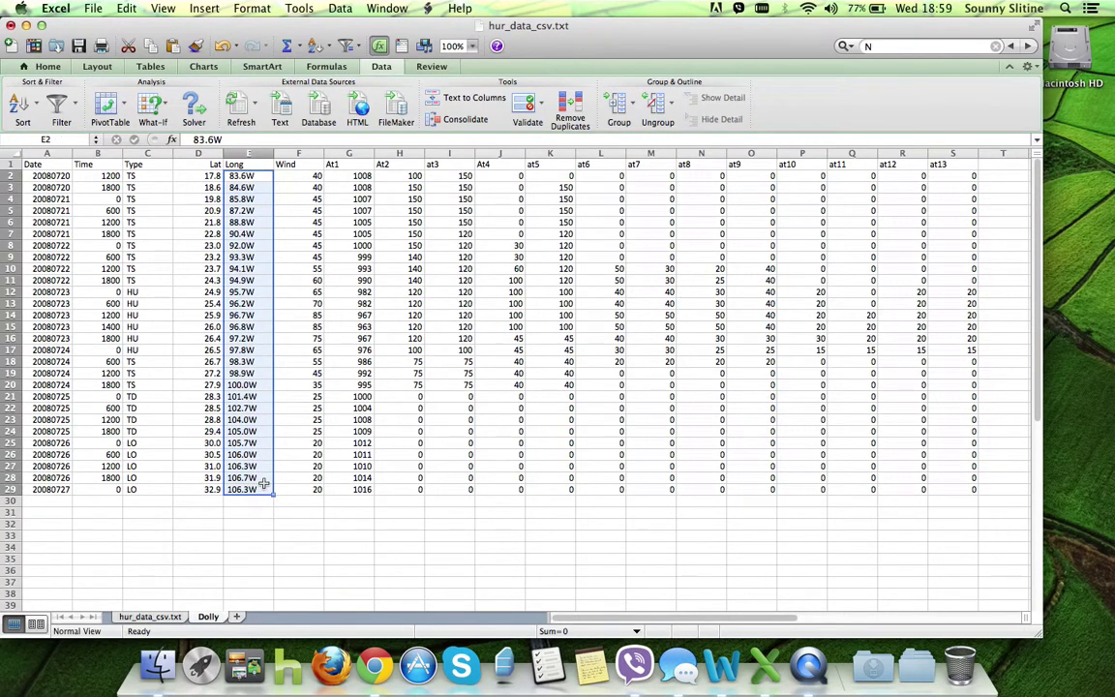
key("super+f")
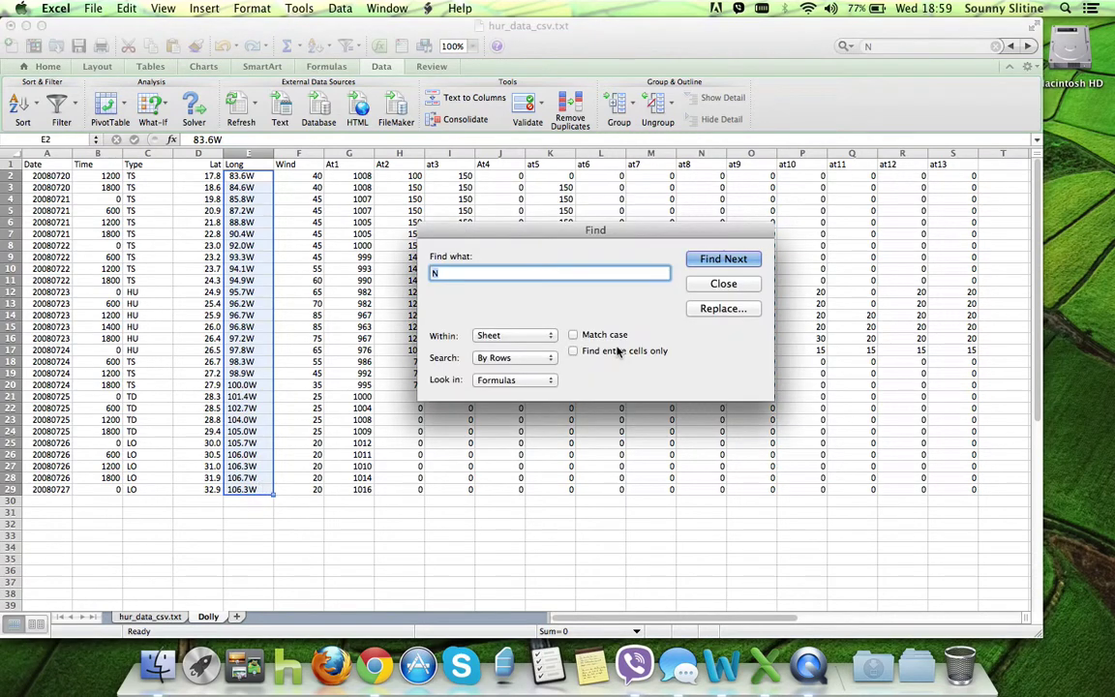
type("W")
left_click(727, 309)
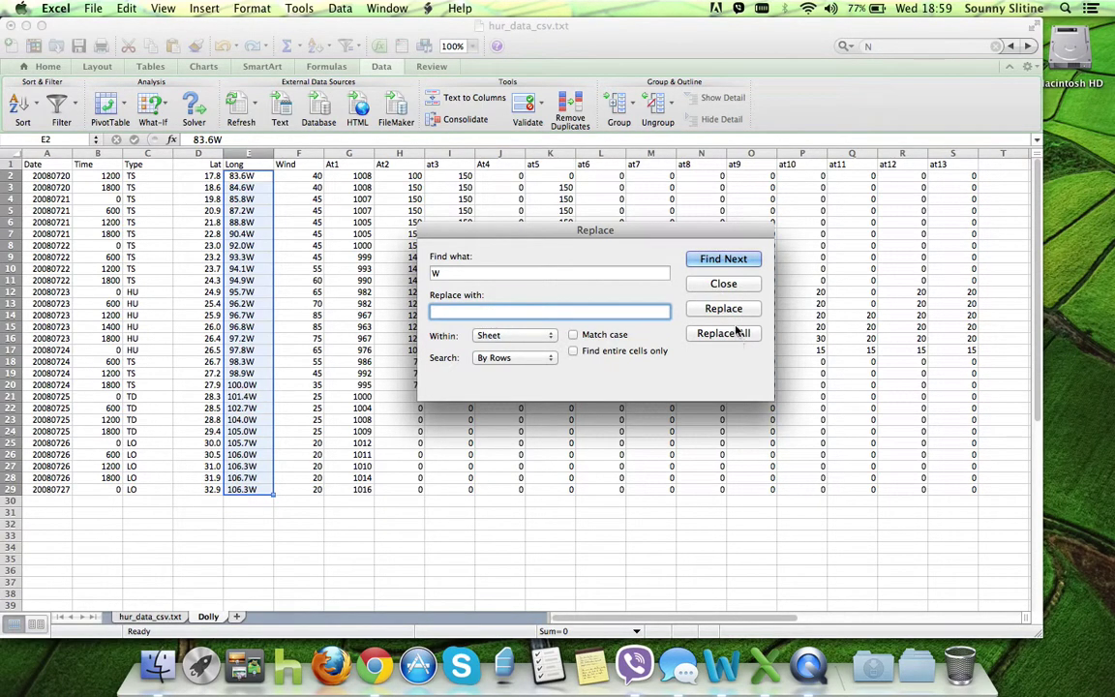
left_click(733, 310)
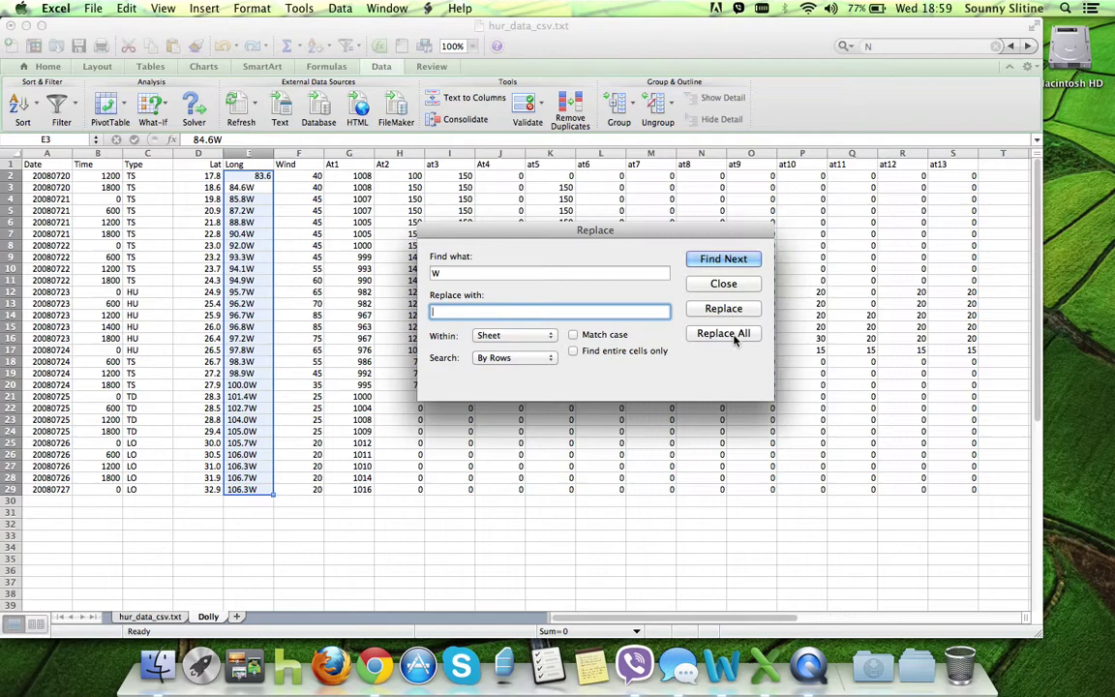
left_click(731, 334)
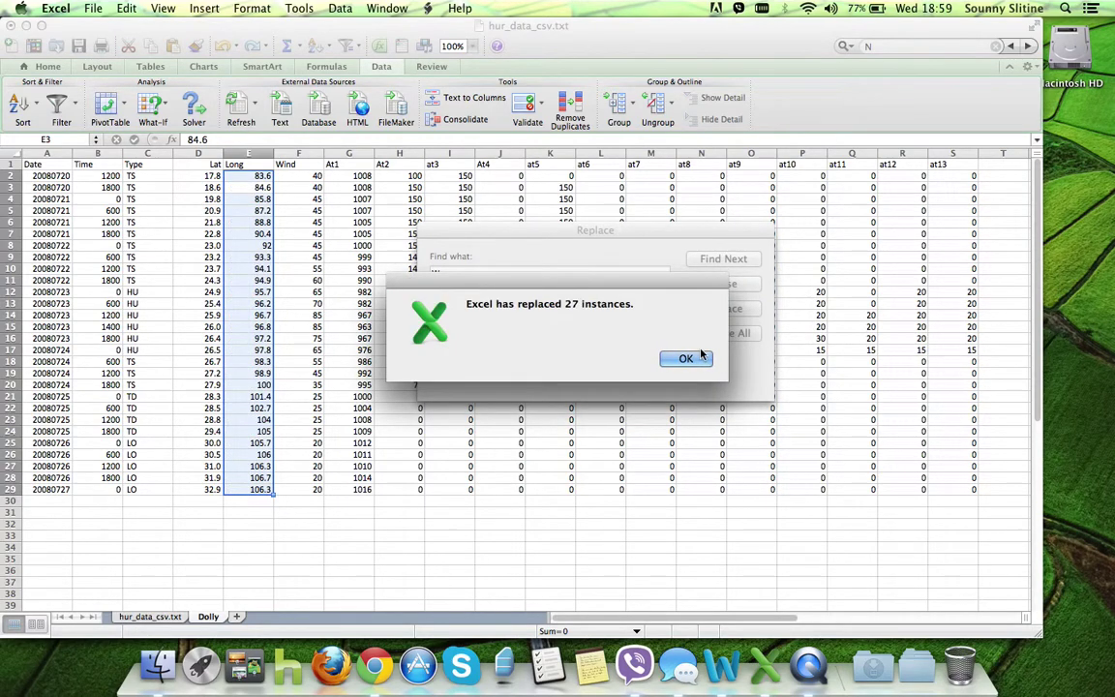
left_click(699, 359)
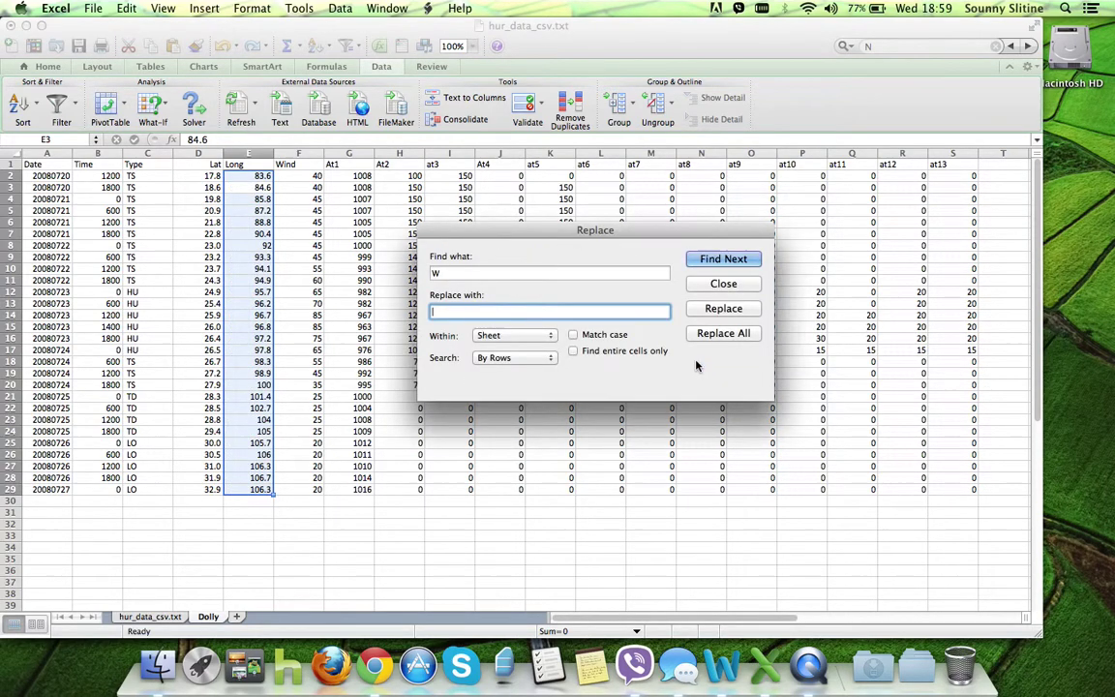
left_click(722, 283)
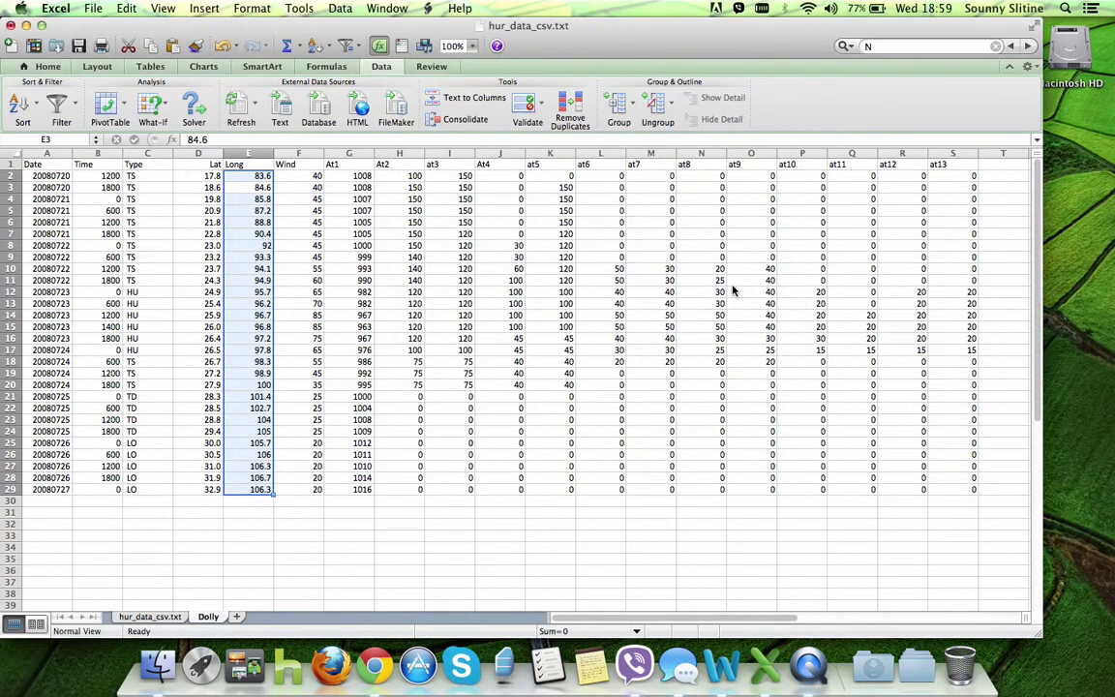
left_click(295, 154)
- Insert a blank column before the Wind column
right_click(295, 157)
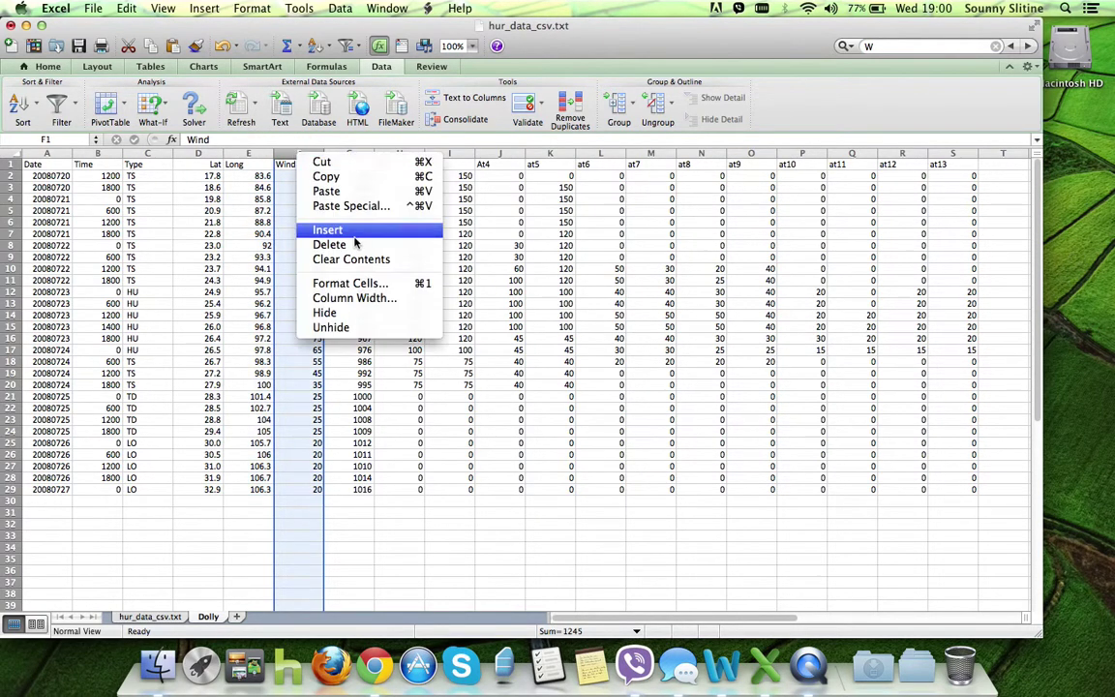
key("Escape")
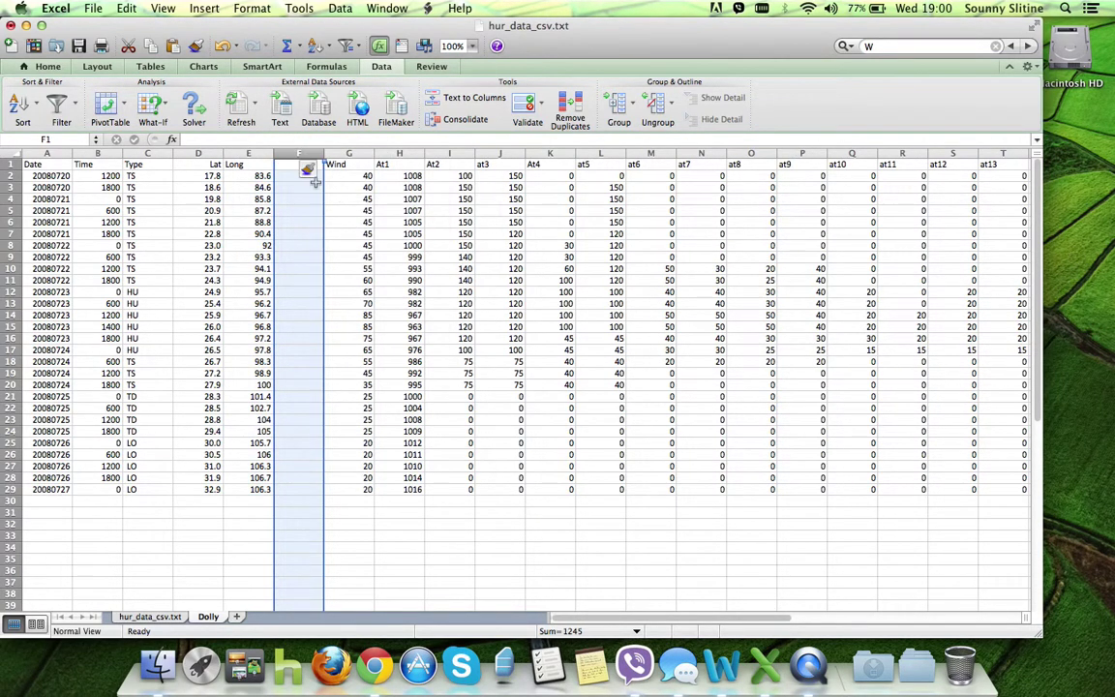
key("ctrl+i")
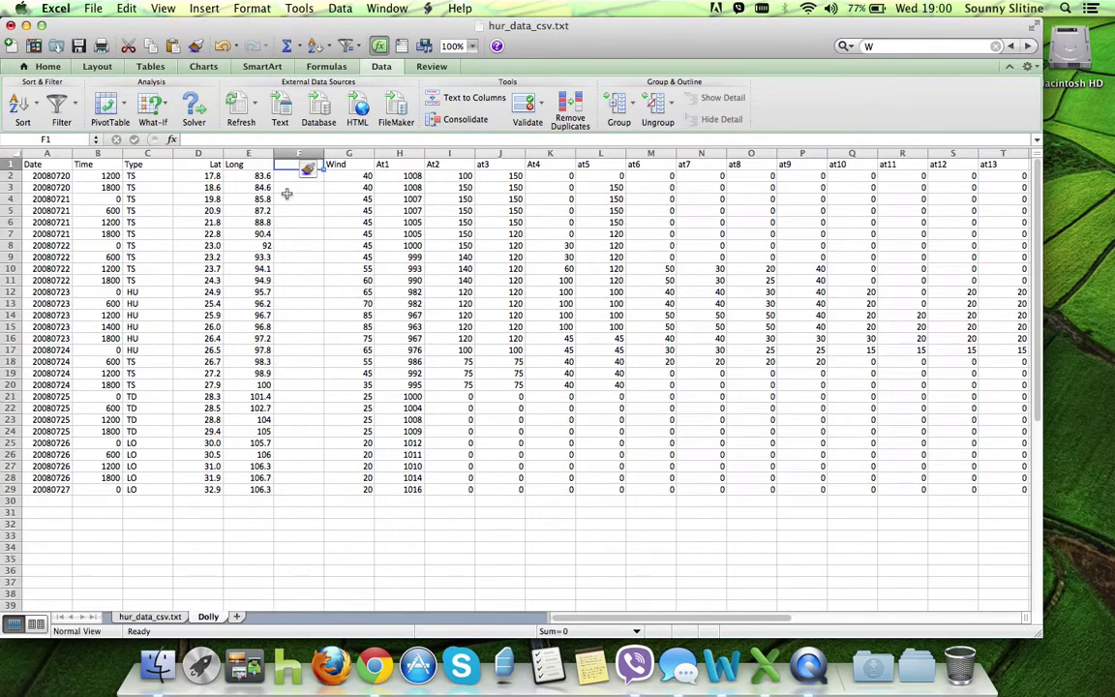
key("Down")
key("Down")
key("Down")
- Rename the E1 header from 'Fake long' to Fake_long
left_click(243, 166)
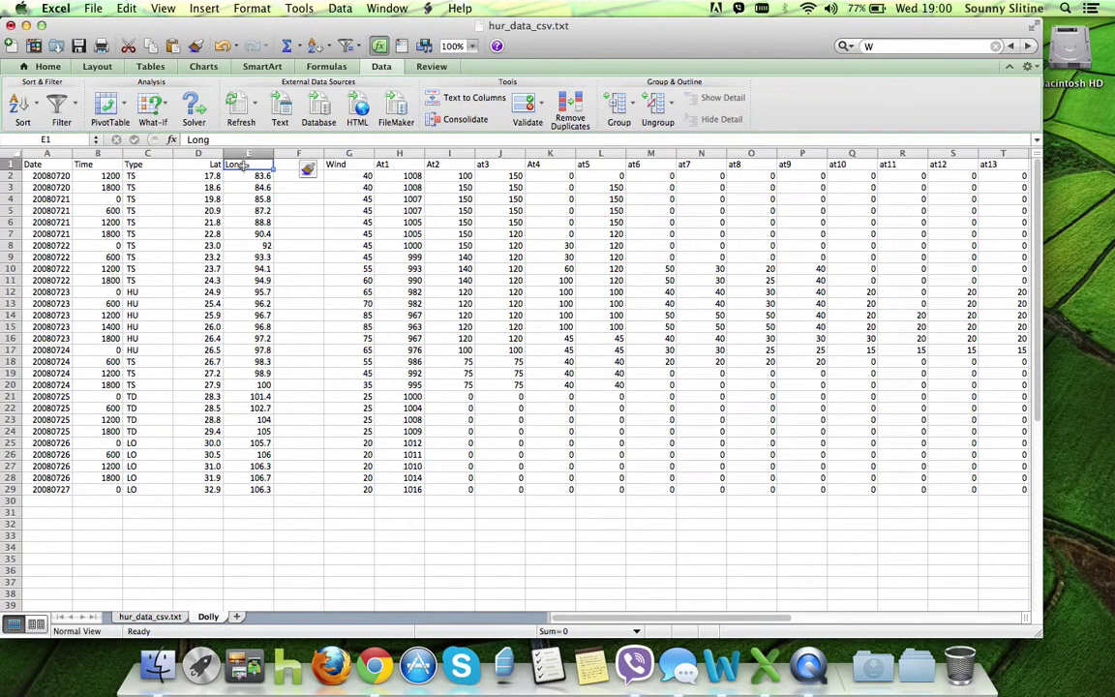
type("Fake)l")
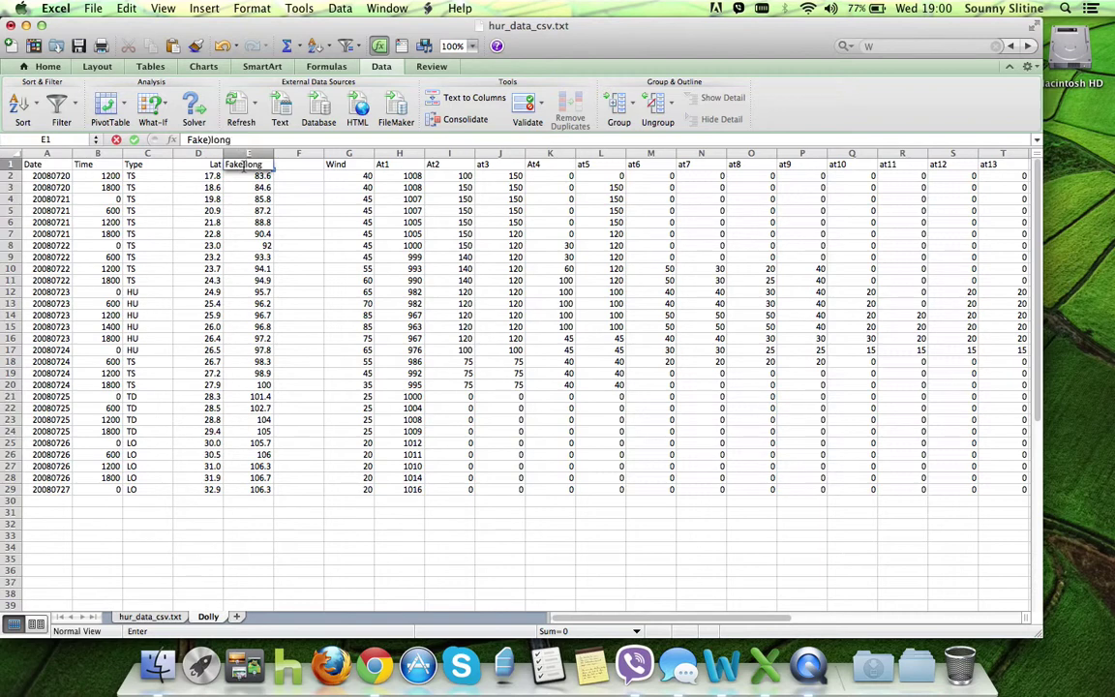
key("Tab")
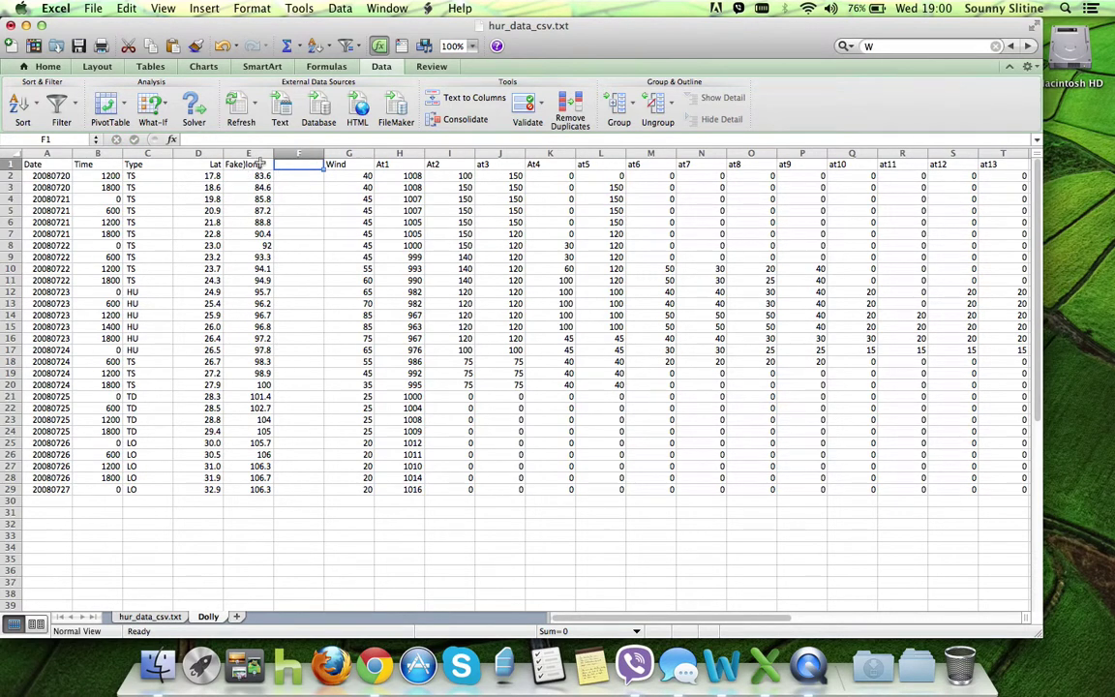
left_click(254, 164)
left_click(212, 139)
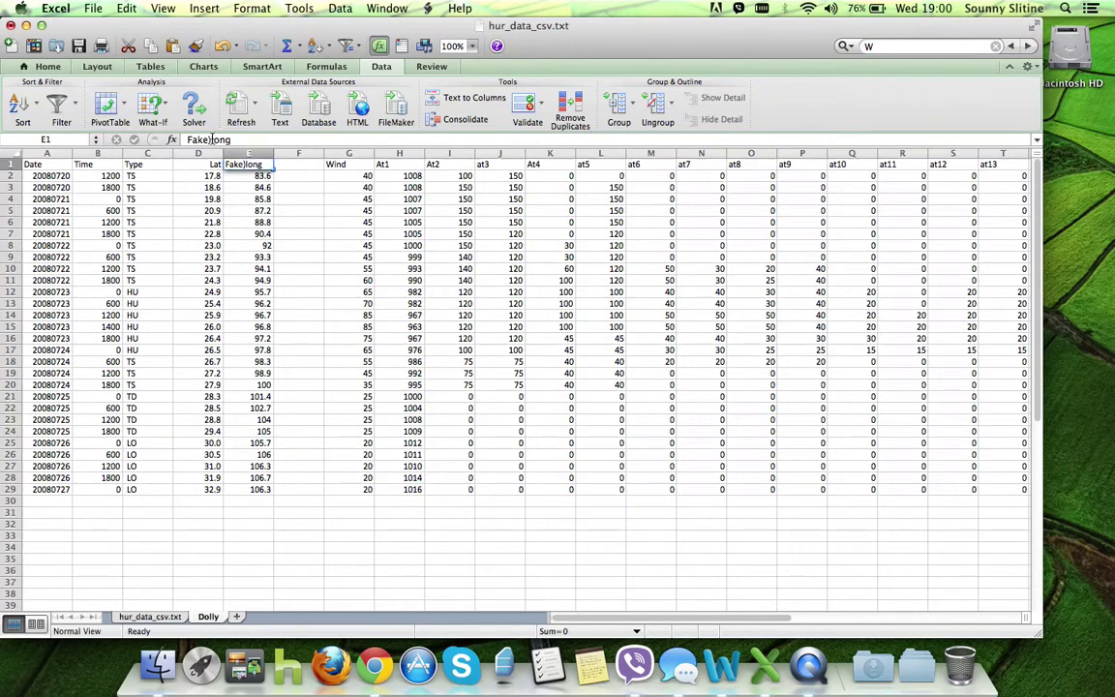
key("BackSpace")
type("_")
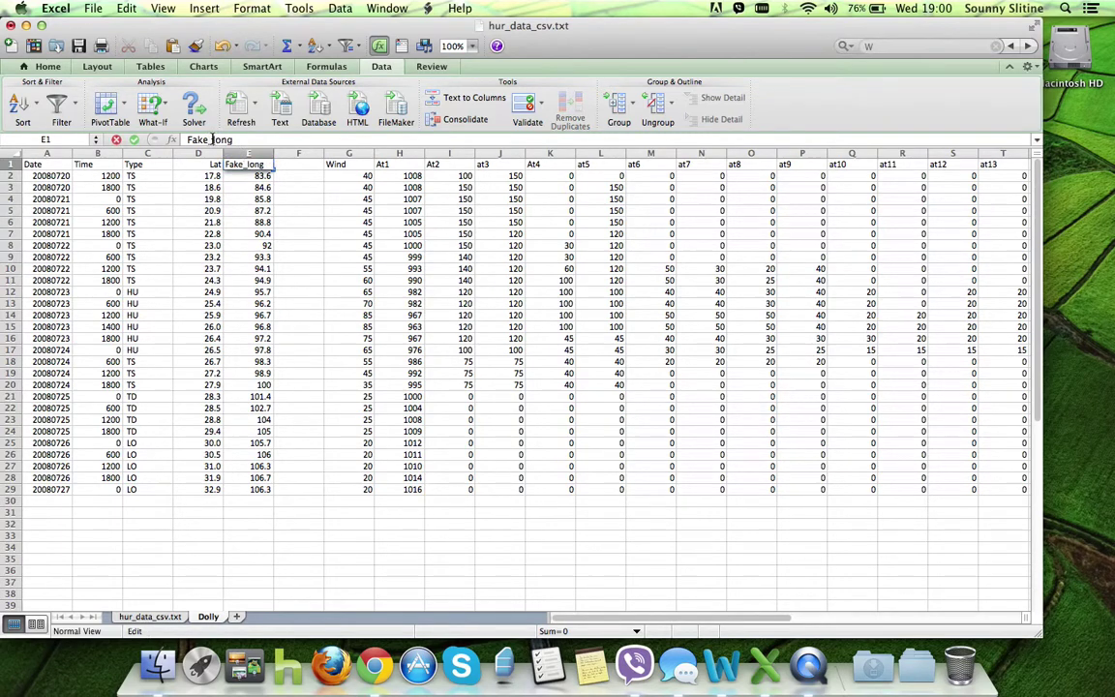
left_click(311, 224)
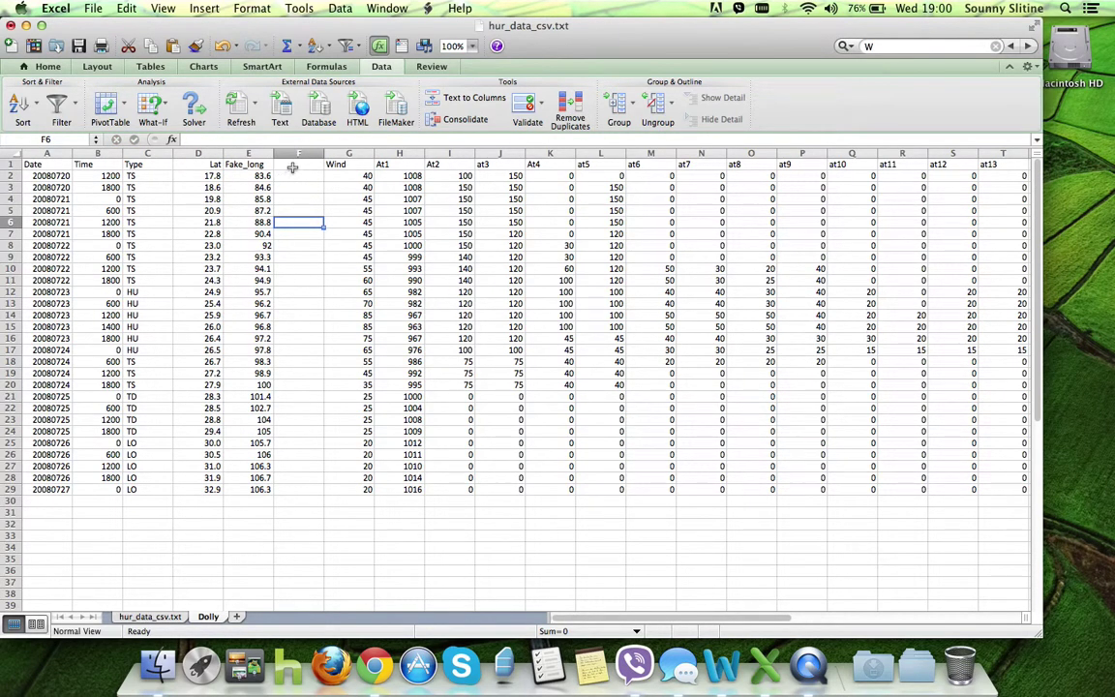
- Enter Long as the header of column F in F1
left_click(292, 166)
type("Long")
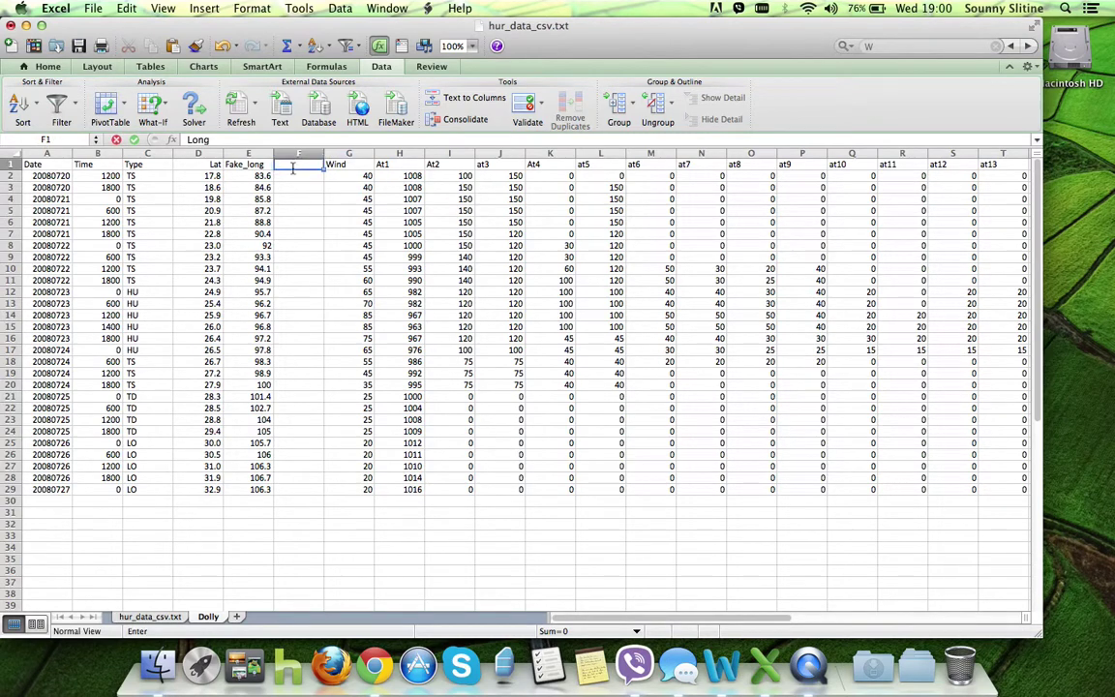
key("Return")
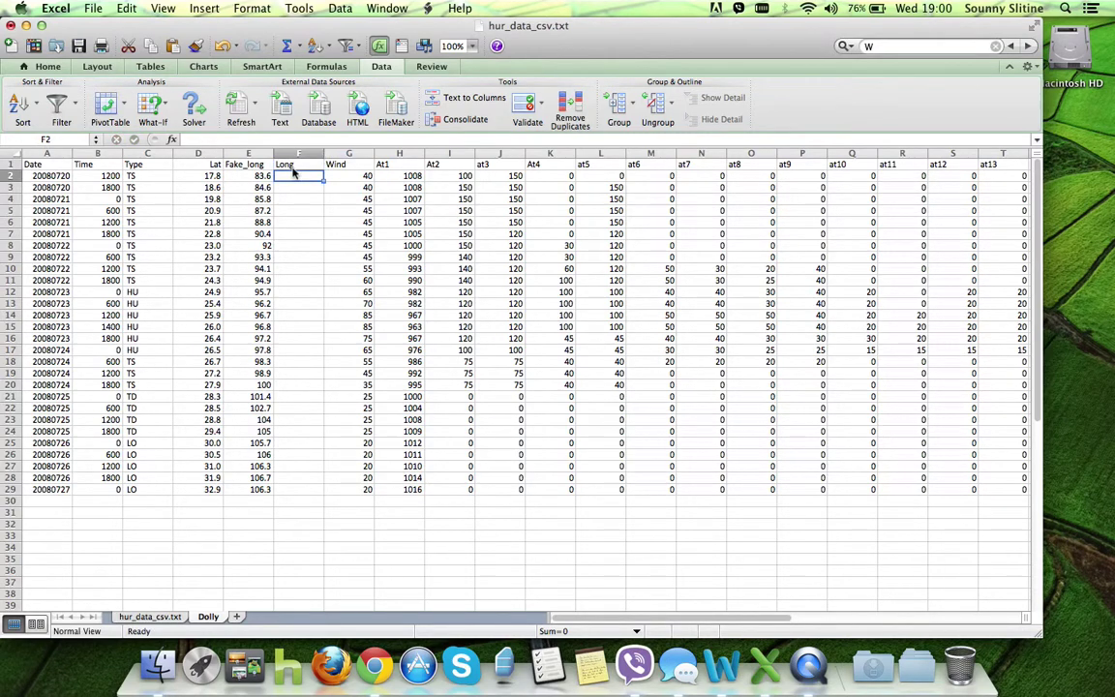
- Enter the negating formulas =E2*-1 in F2 and =E3*-1 in F3
type("=")
left_click(260, 177)
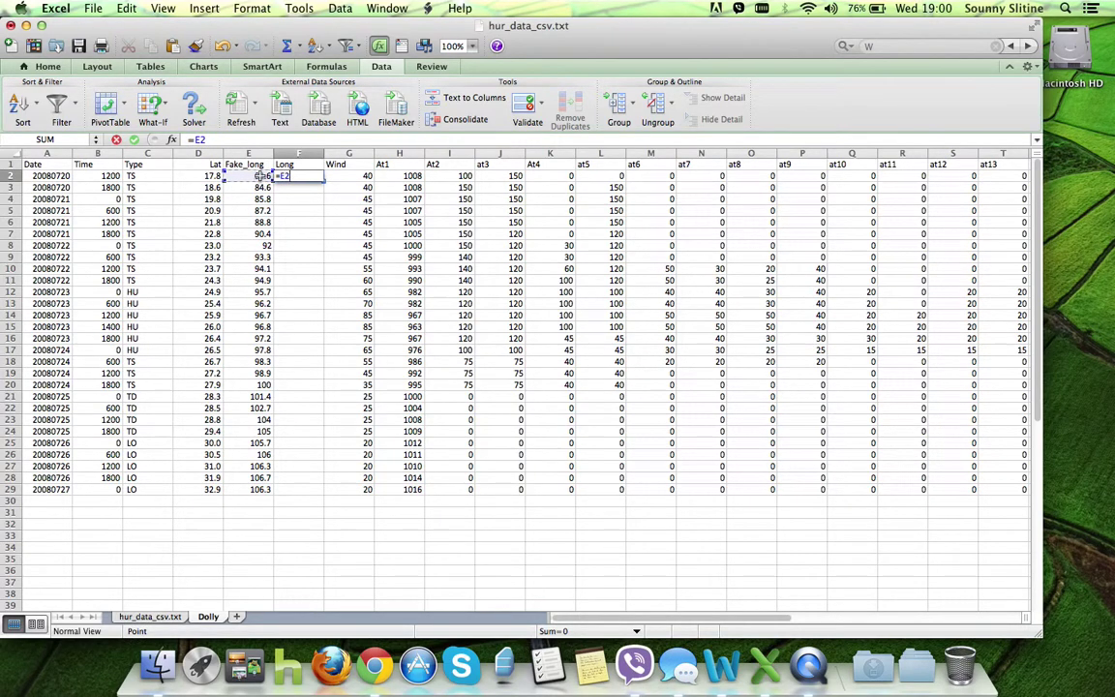
type("*")
key("Return")
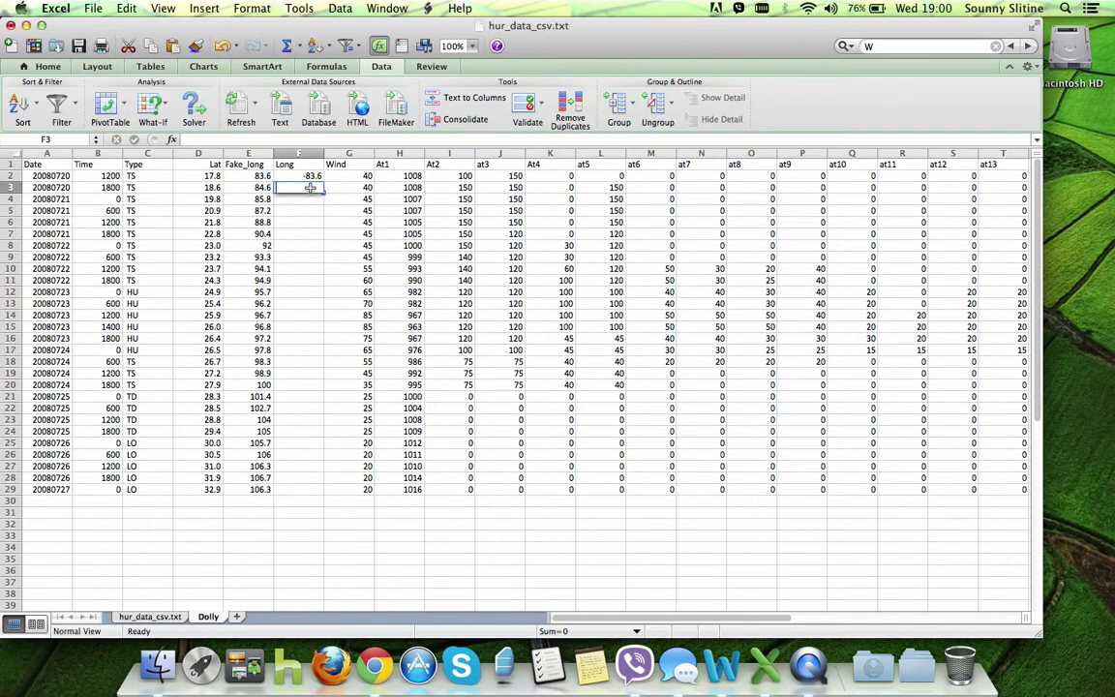
type("=")
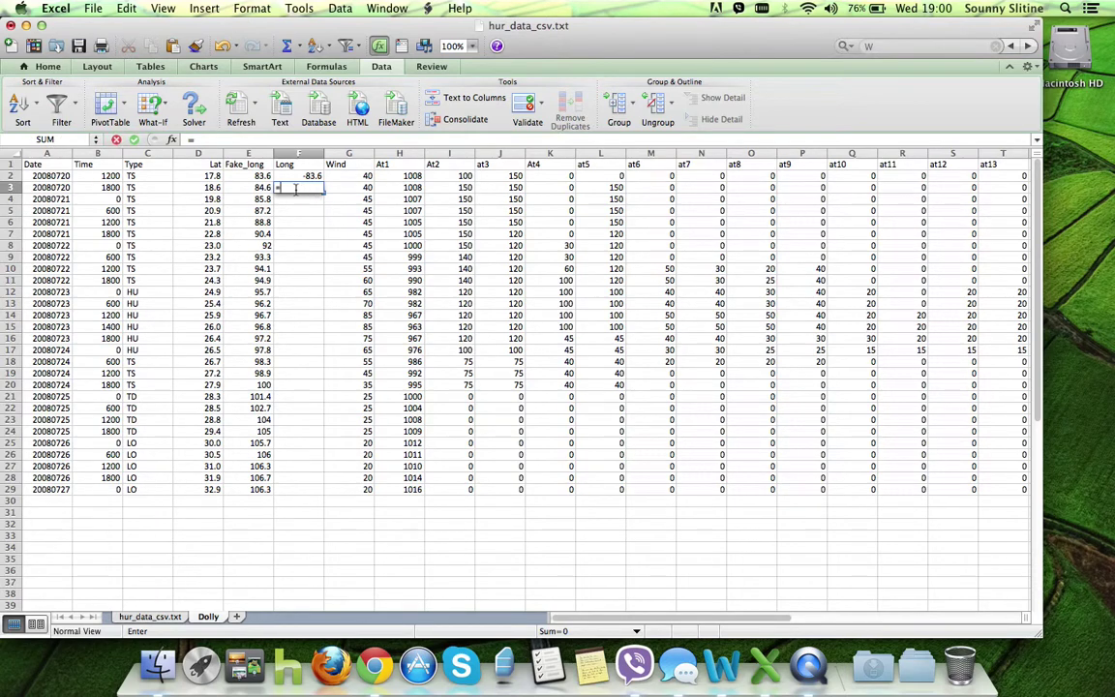
left_click(263, 190)
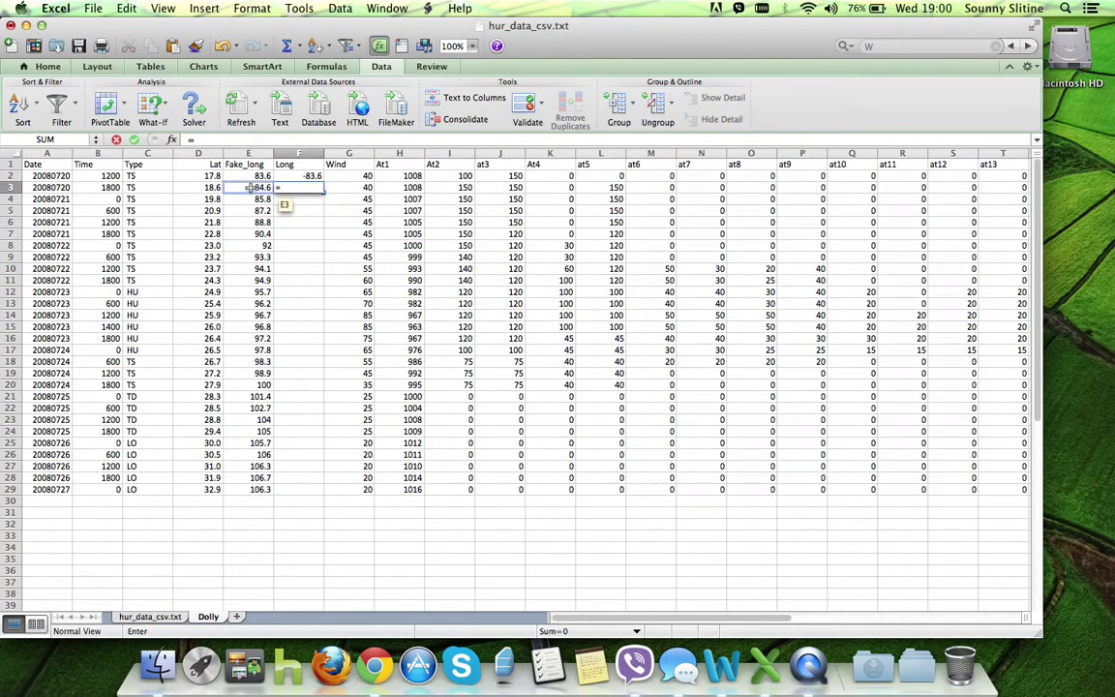
left_click(250, 188)
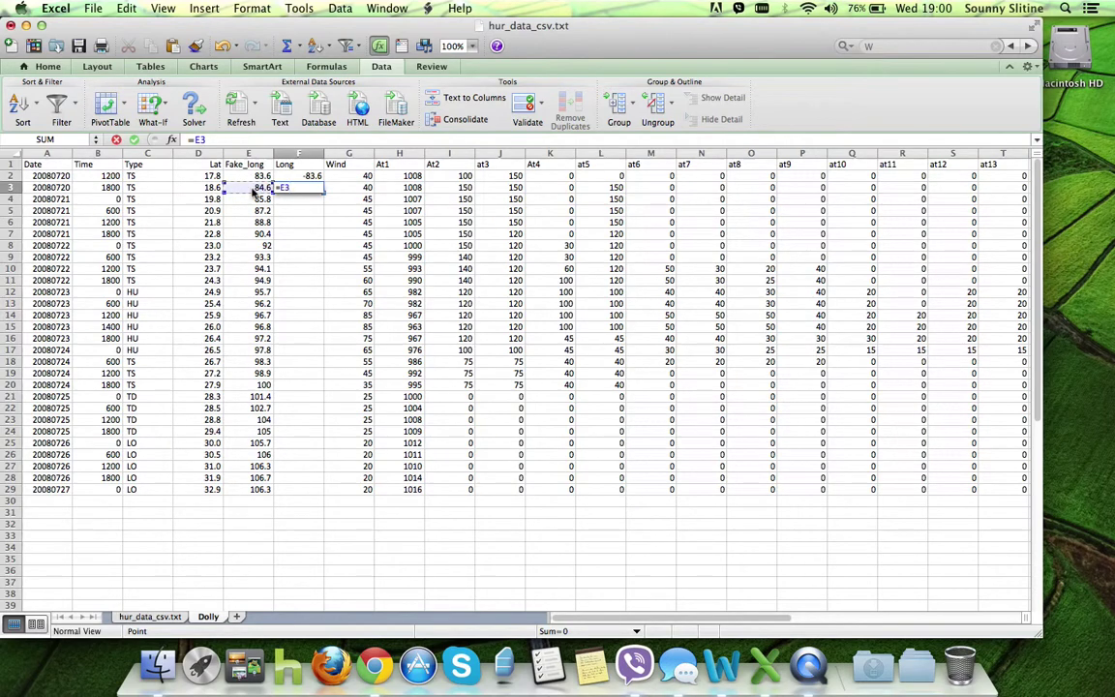
type("*")
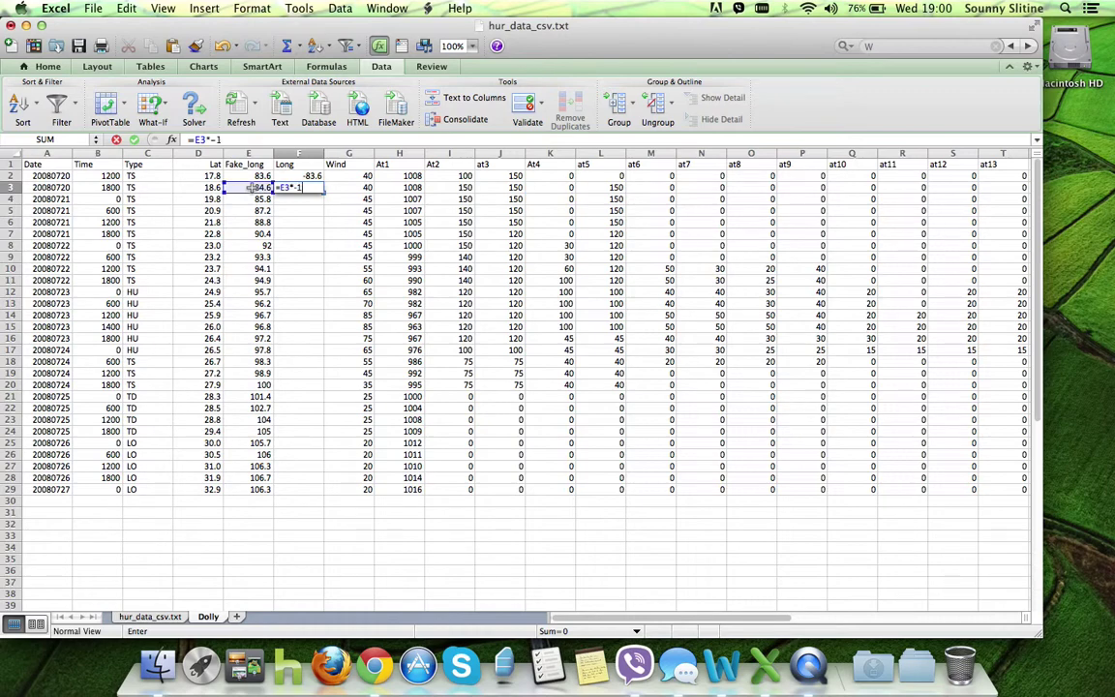
type("-1")
key("Return")
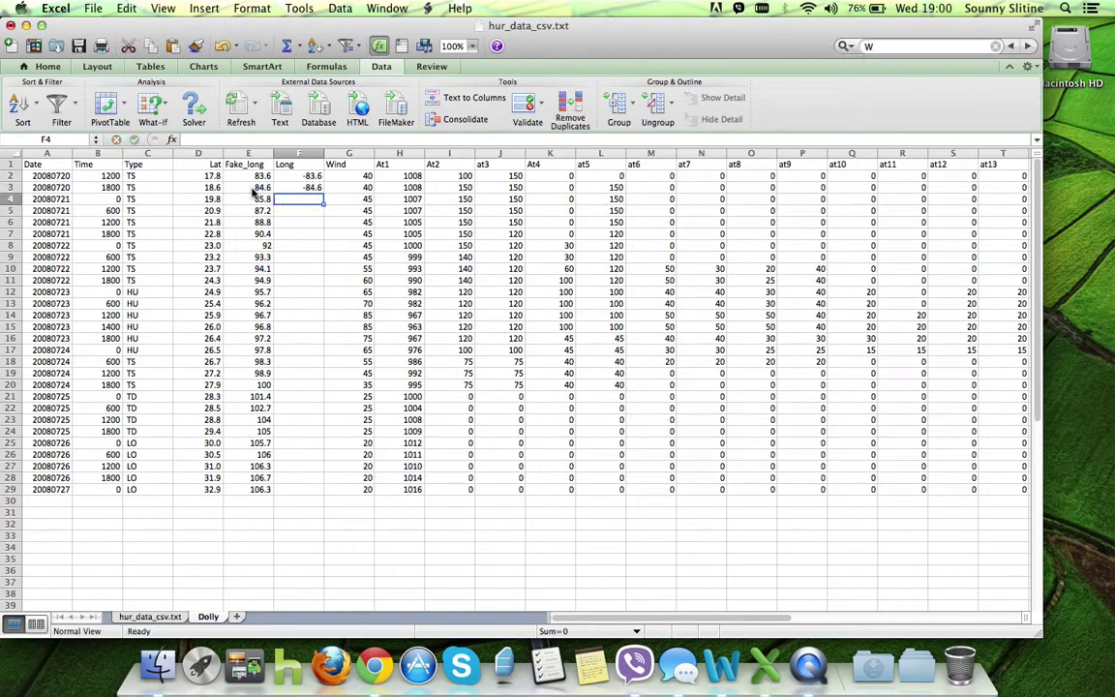
- Fill the =E*-1 formula down column F through row 29
left_click(320, 188)
double_click(323, 192)
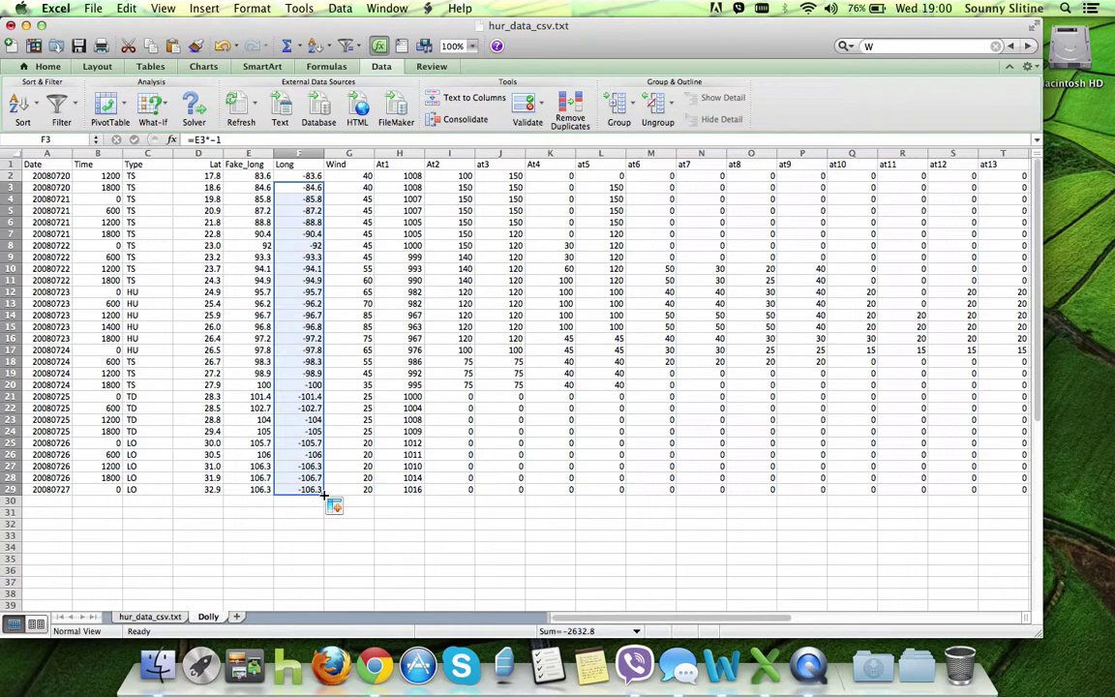
left_click_drag(323, 494, 319, 274)
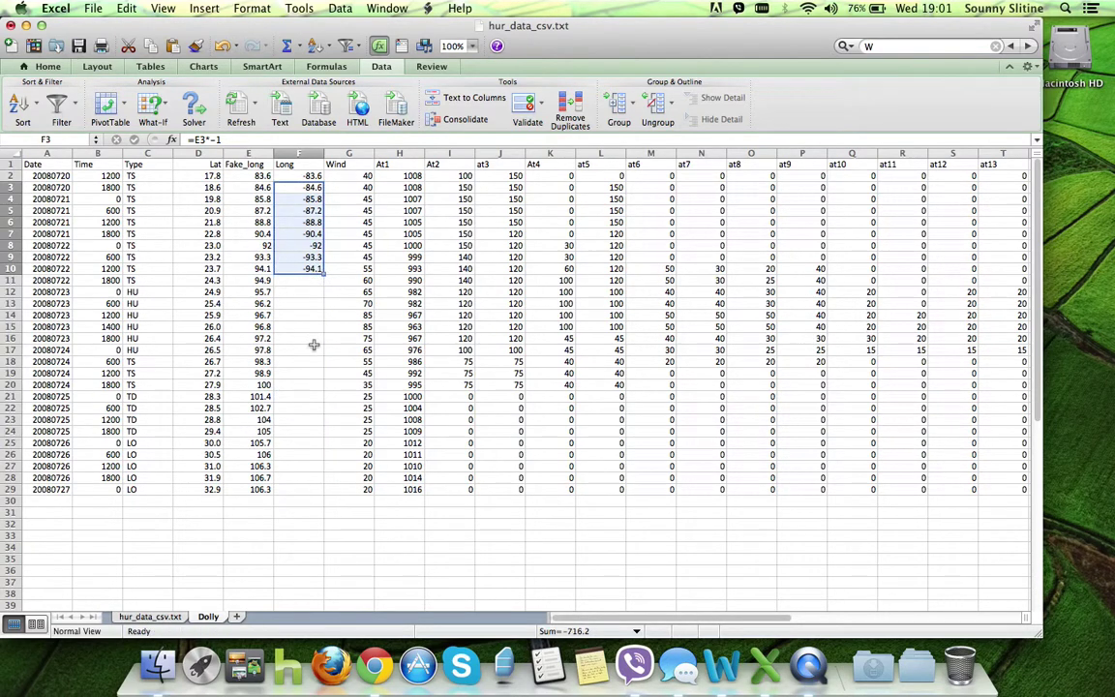
left_click(312, 348)
left_click(311, 269)
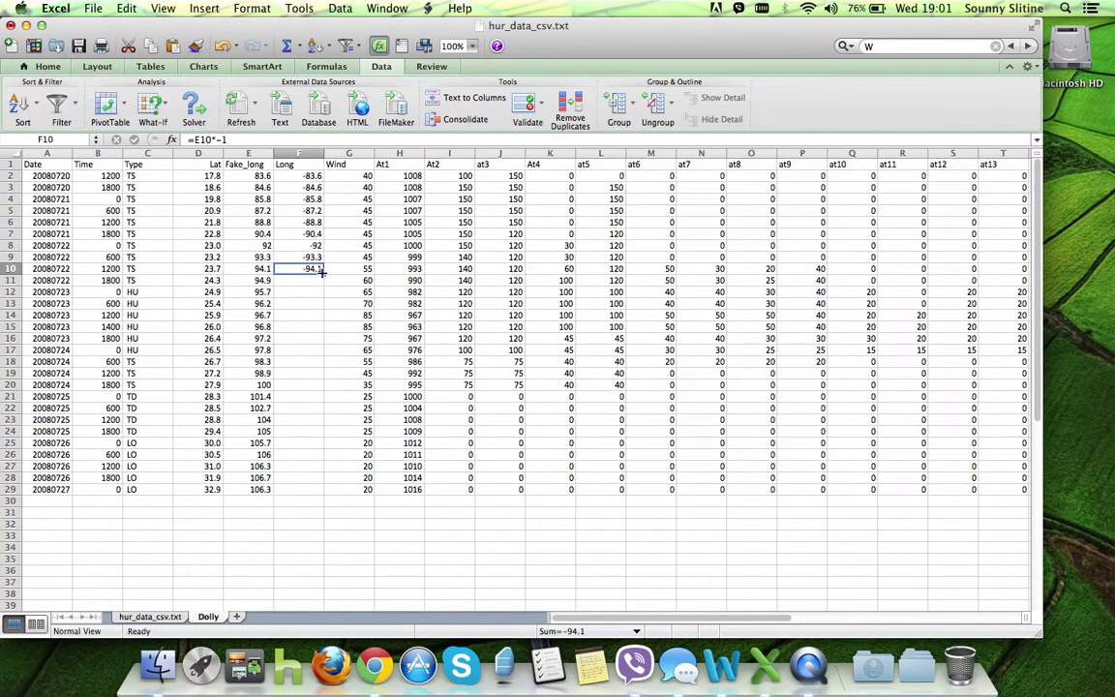
double_click(323, 274)
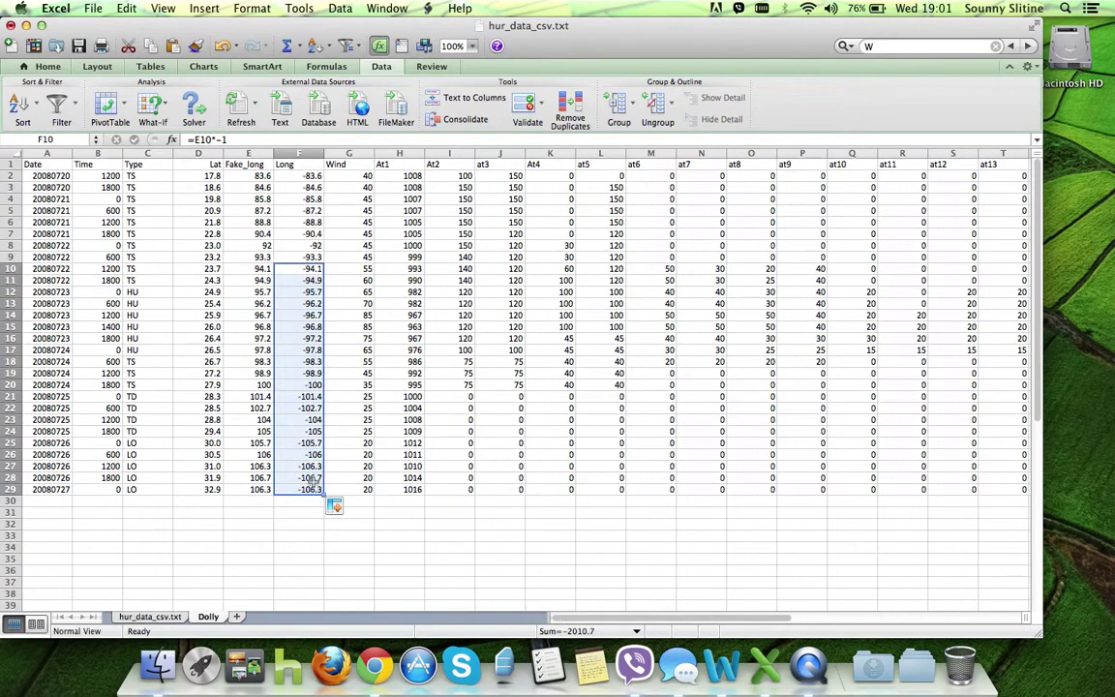
left_click(313, 513)
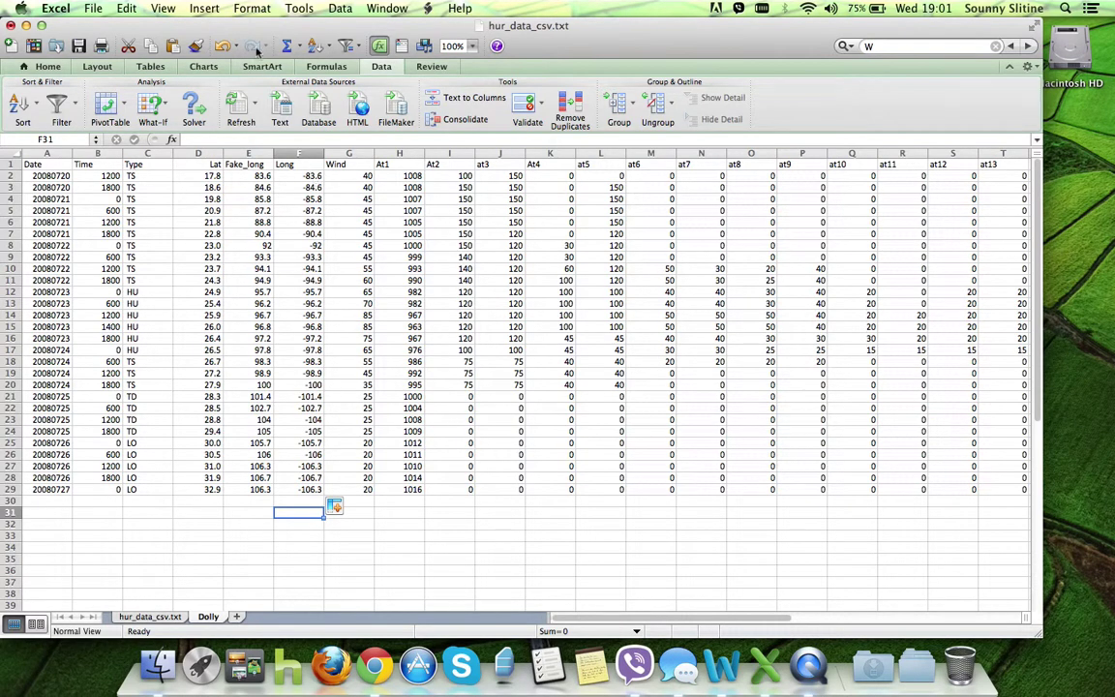
- Use Save As to store hur_data_csv.xls in Downloads with the Excel 97-2004 Workbook (.xls) format
left_click(93, 8)
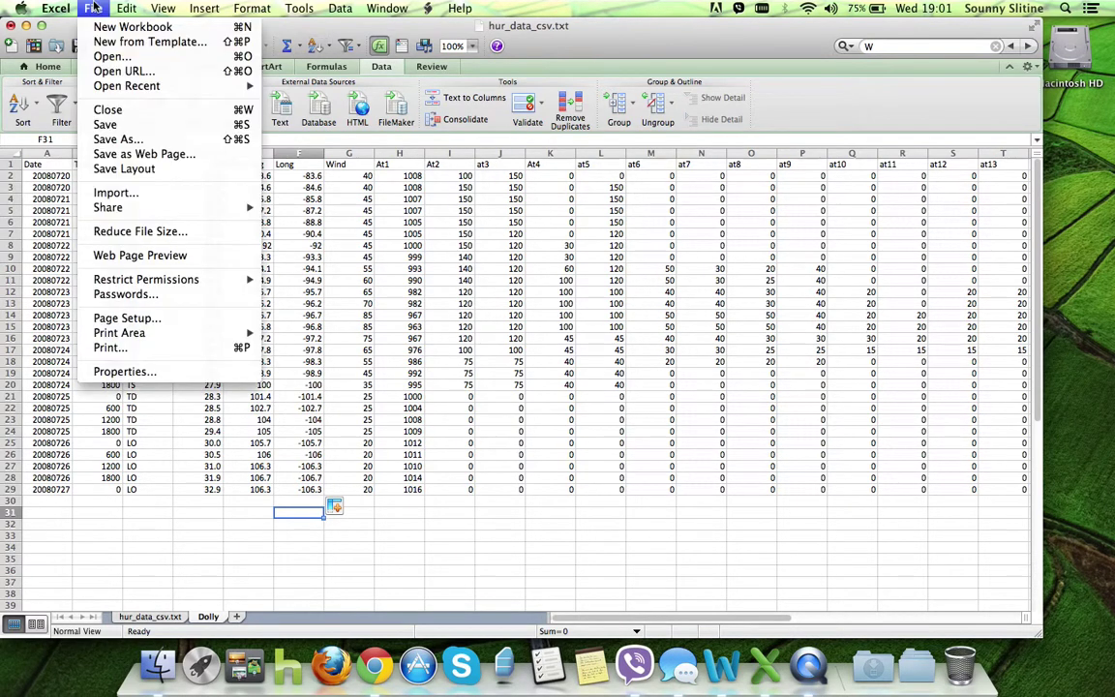
left_click(129, 144)
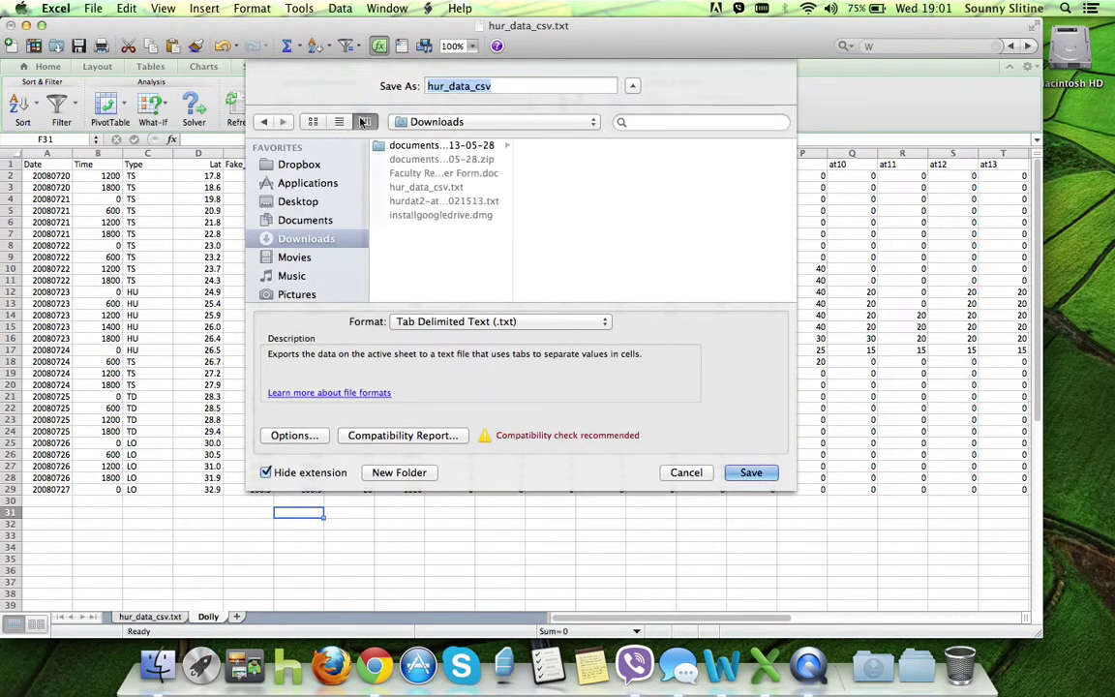
left_click(512, 323)
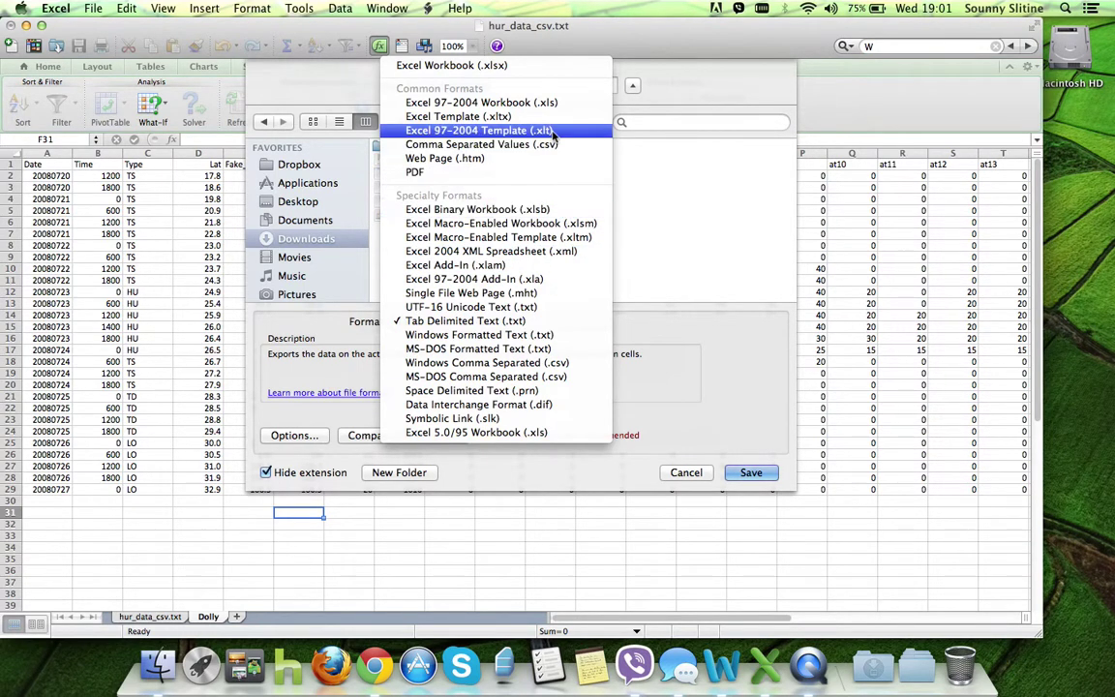
left_click(548, 103)
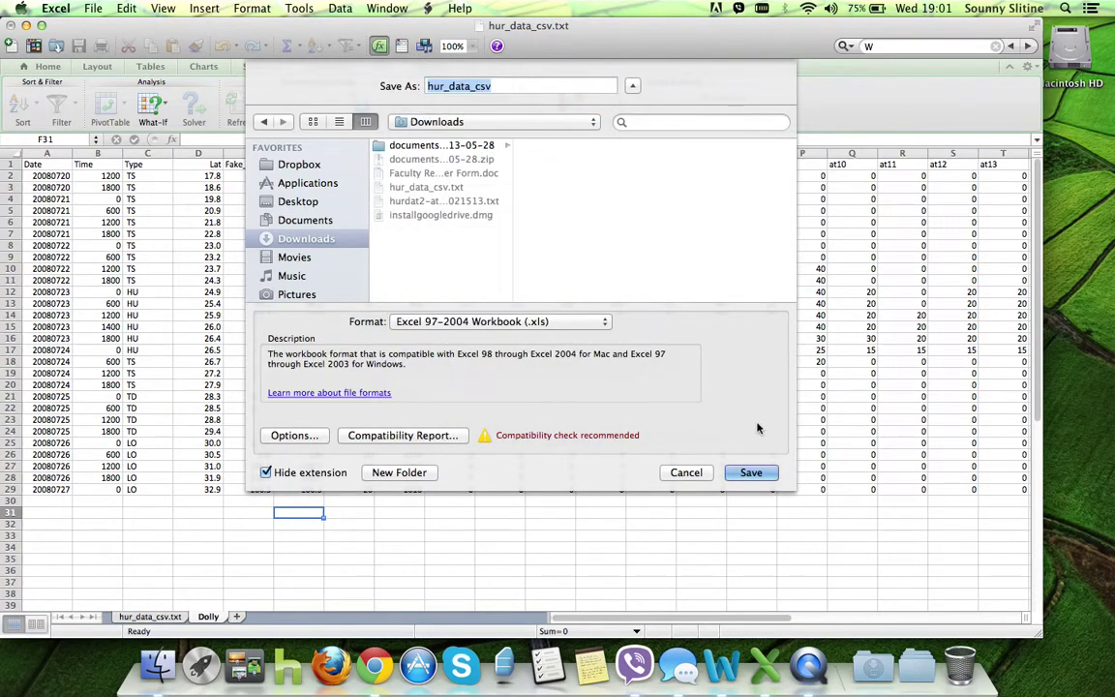
left_click(752, 472)
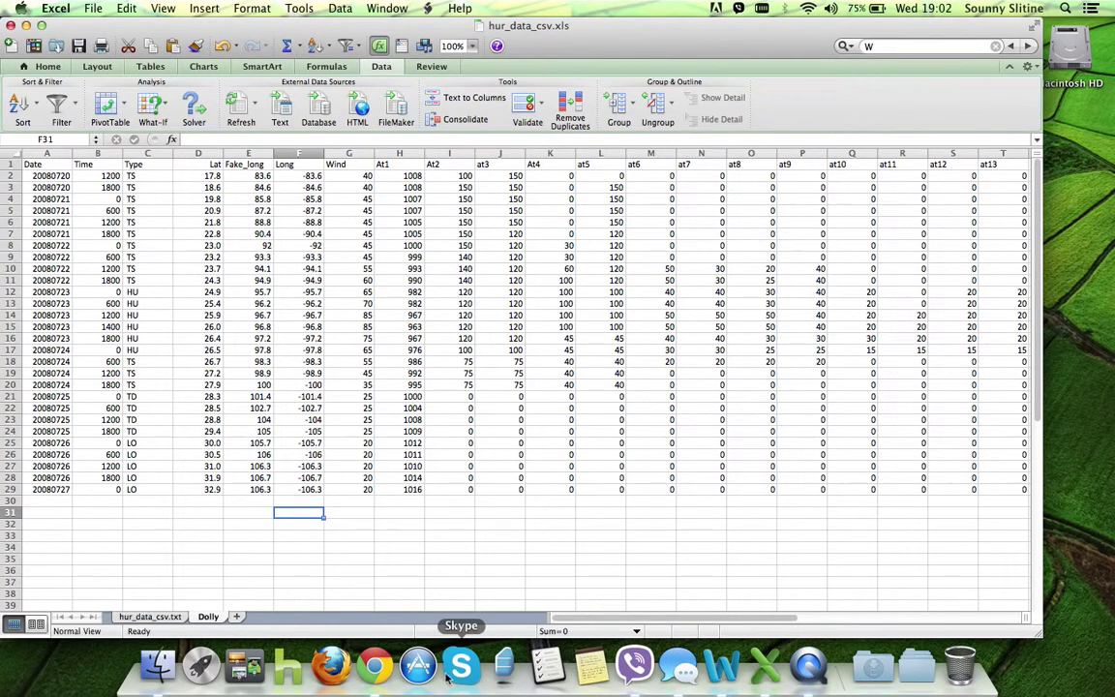
- View the NOAA hurdat2 text file in Chrome, then bring the Excel workbook back
left_click(374, 668)
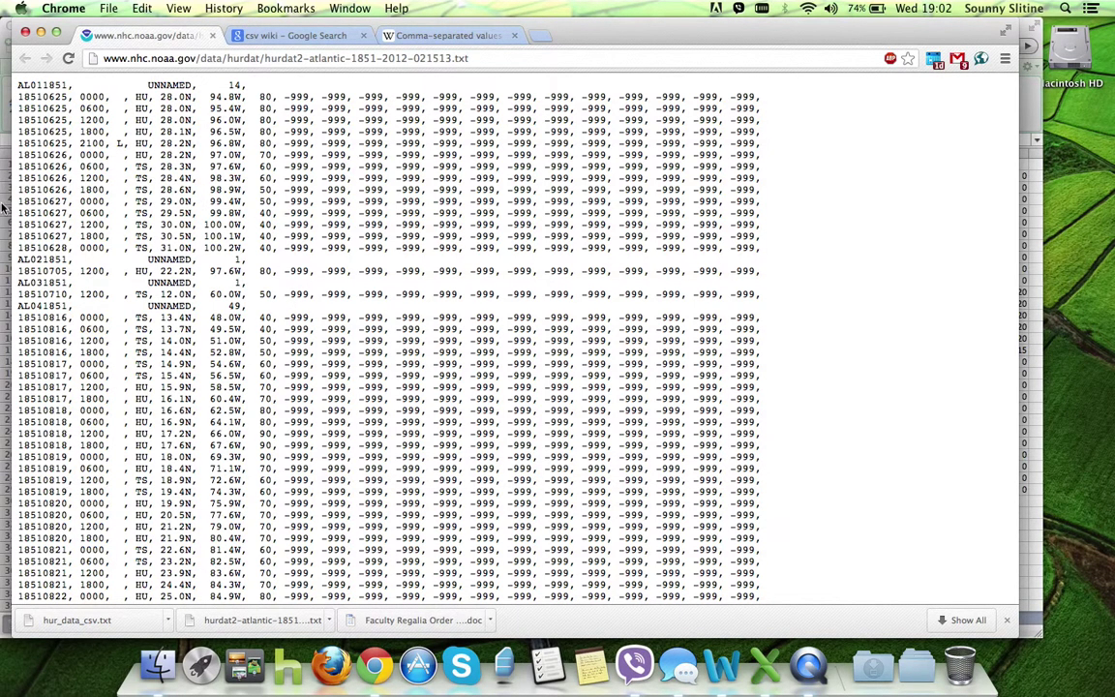
left_click(3, 55)
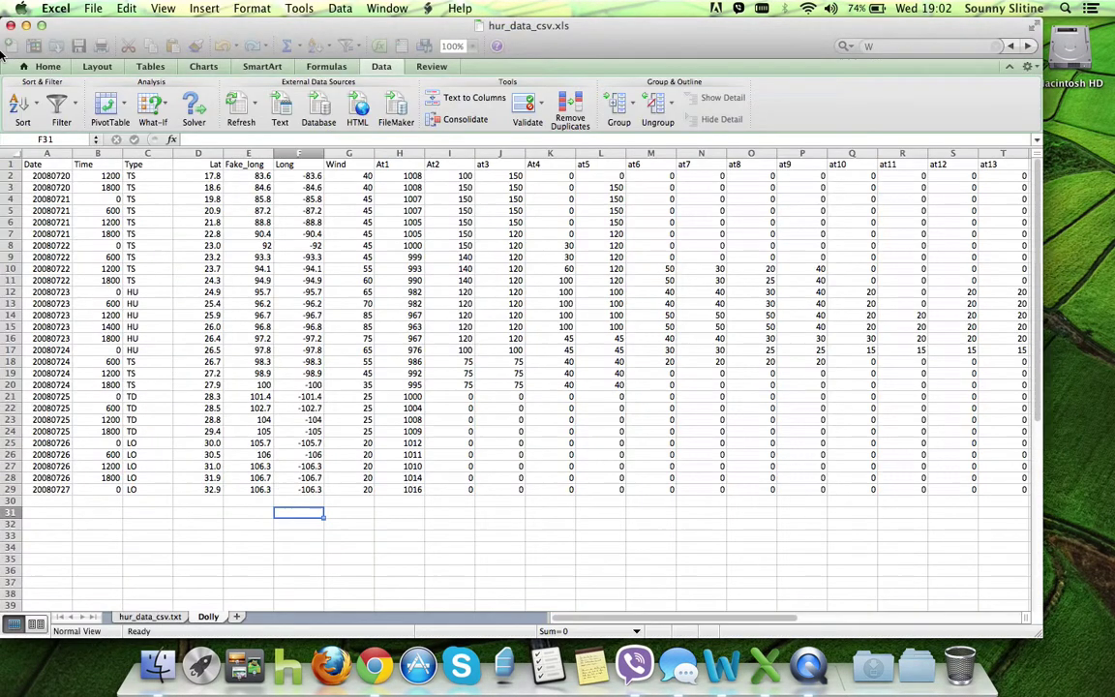
- Switch to the hur_data_csv.txt sheet and scroll through its rows
left_click(155, 617)
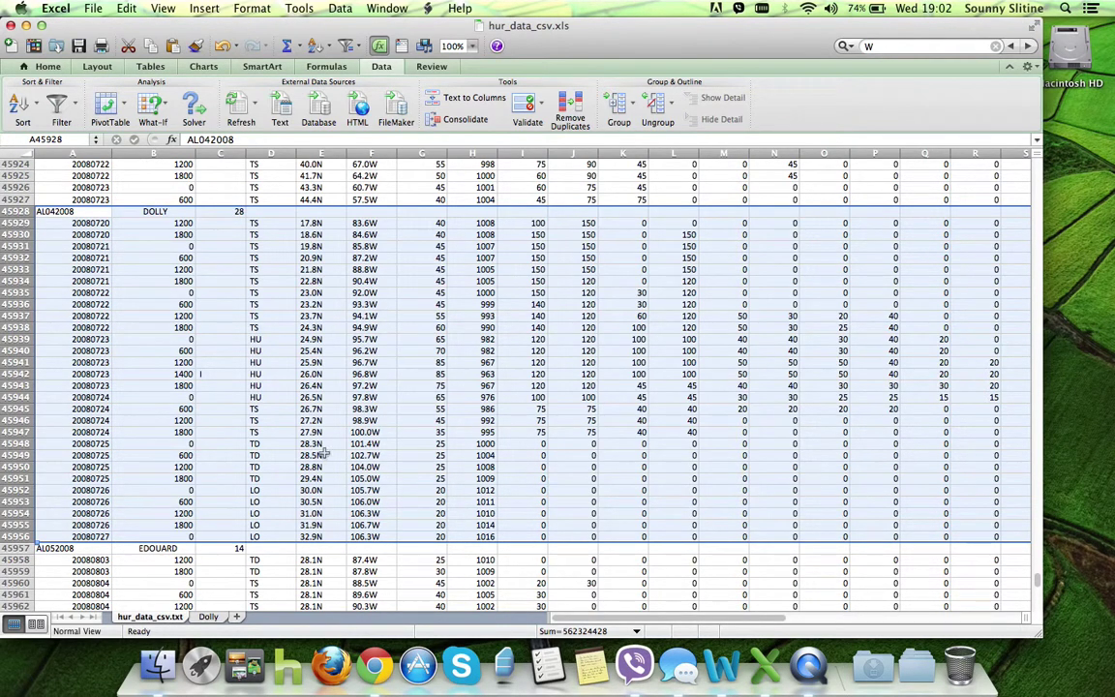
scroll(378, 528, "down", 5)
scroll(363, 535, "up", 5)
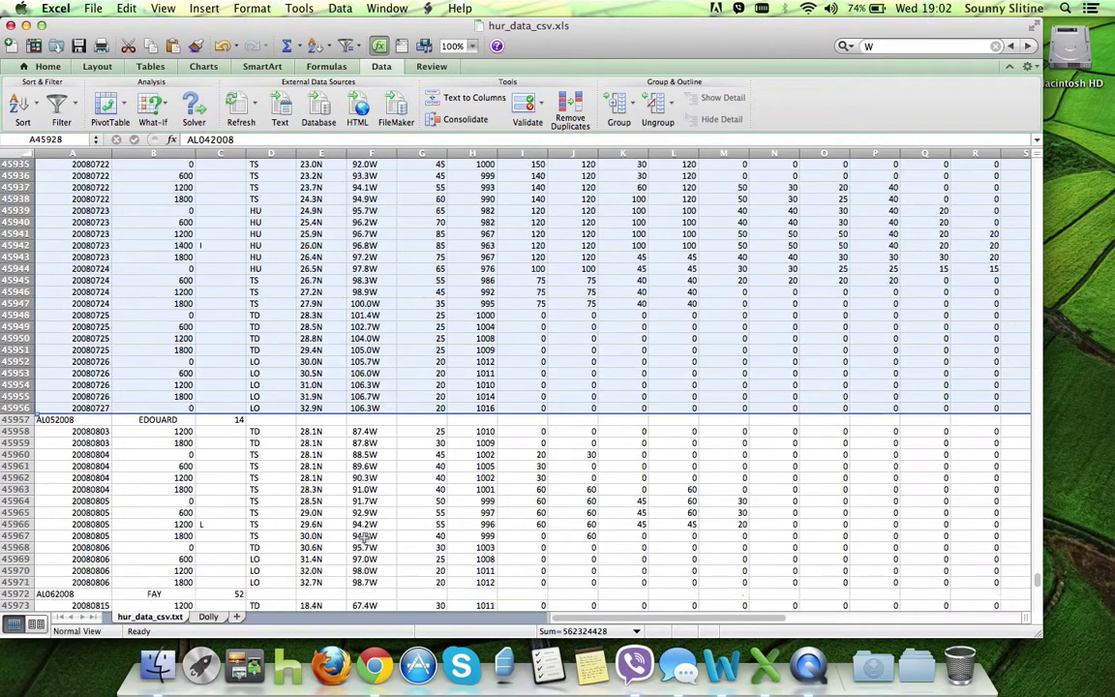
scroll(363, 535, "down", 10)
scroll(363, 535, "down", 12)
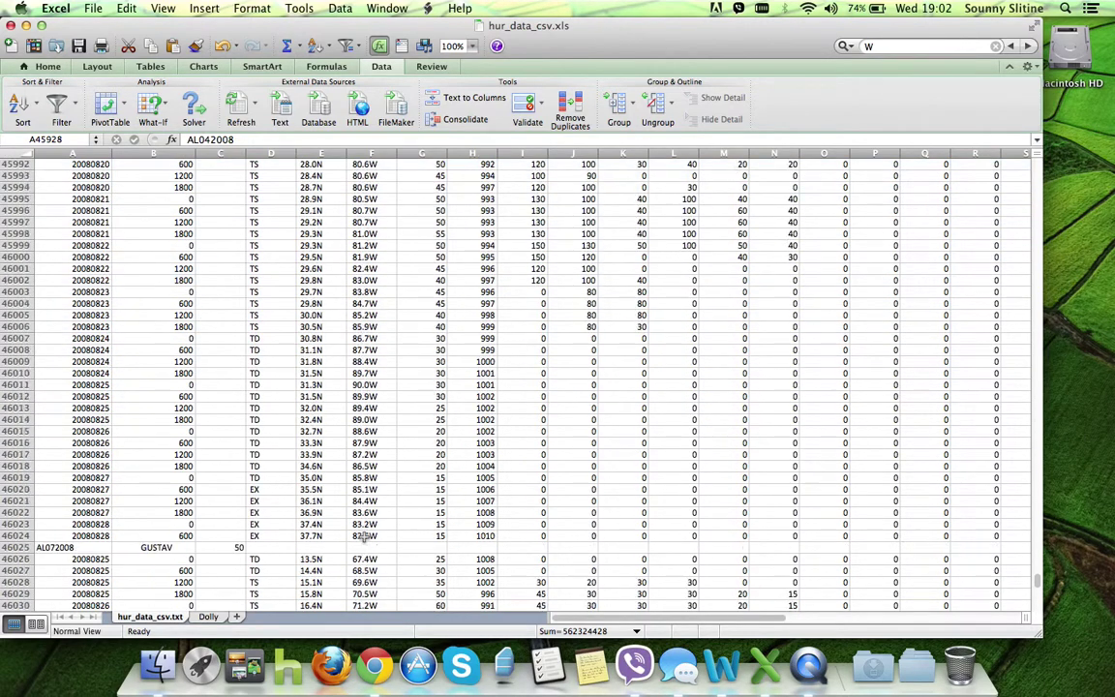
scroll(363, 536, "up", 4)
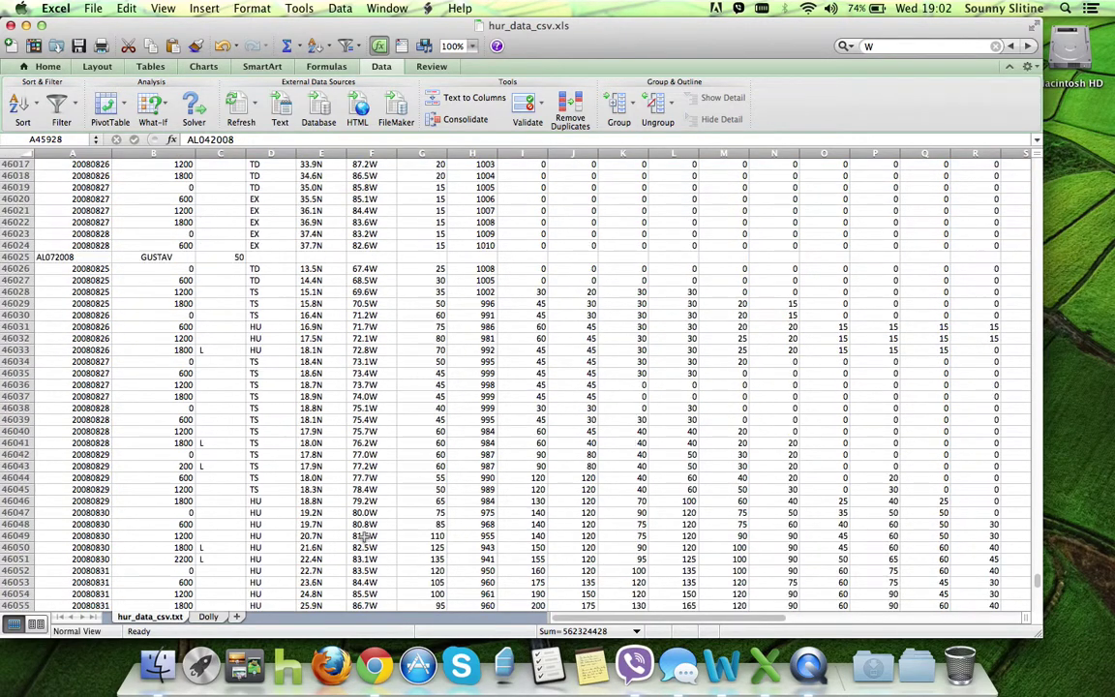
- Insert a new empty Sheet2, then go back to the Dolly sheet
left_click(236, 617)
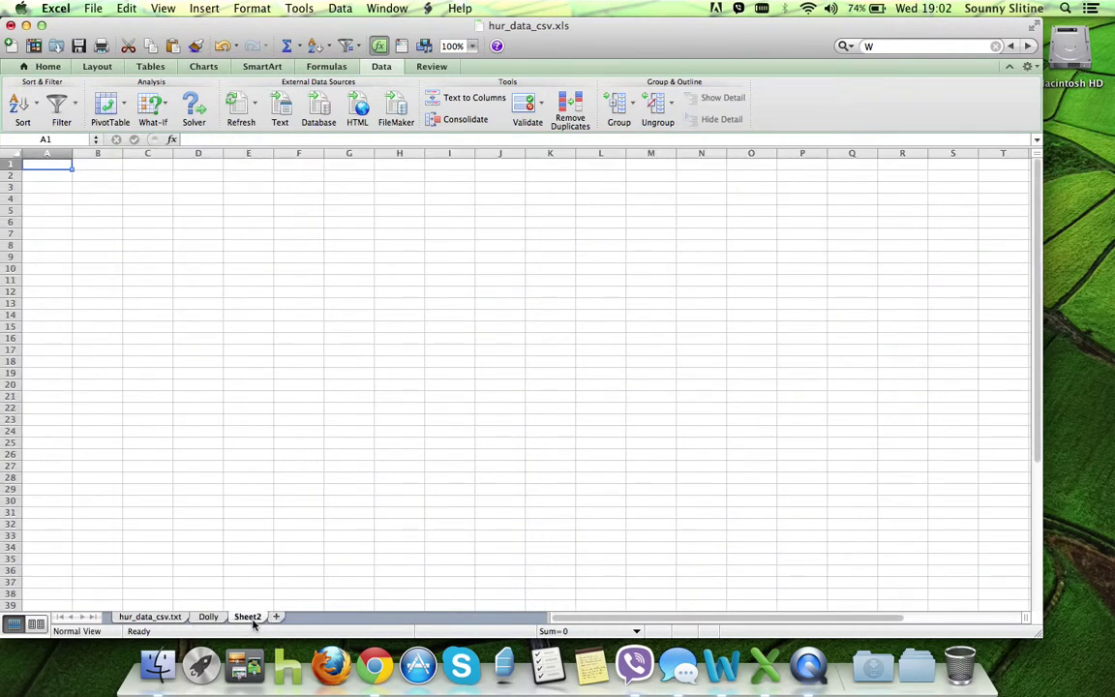
right_click(249, 617)
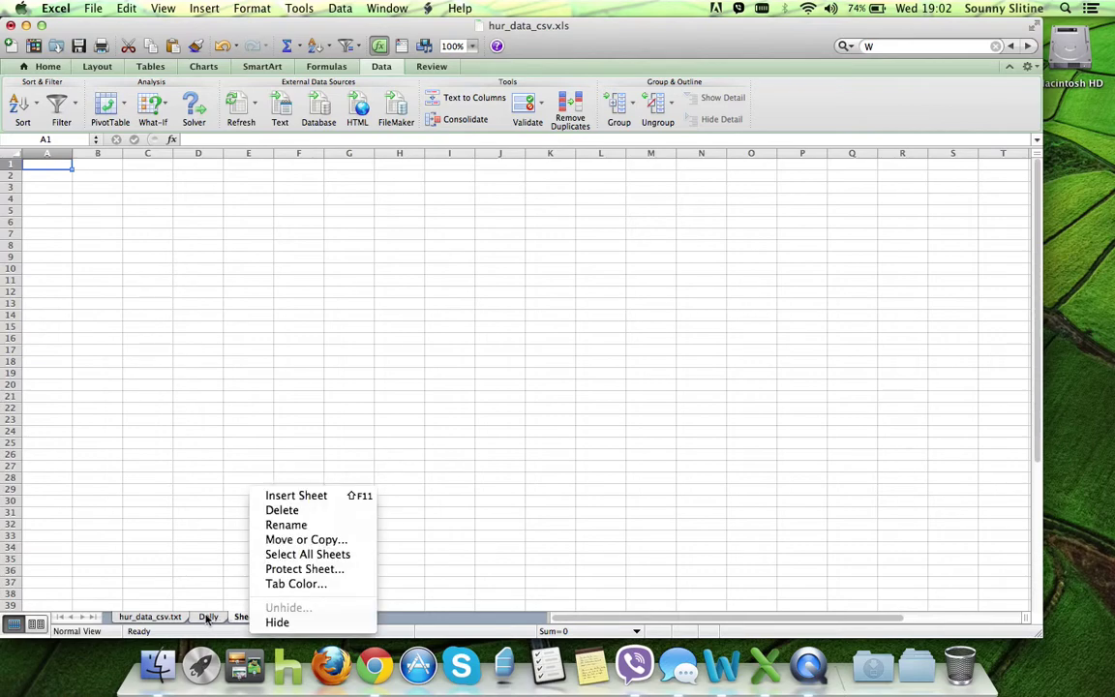
left_click(206, 619)
left_click(206, 617)
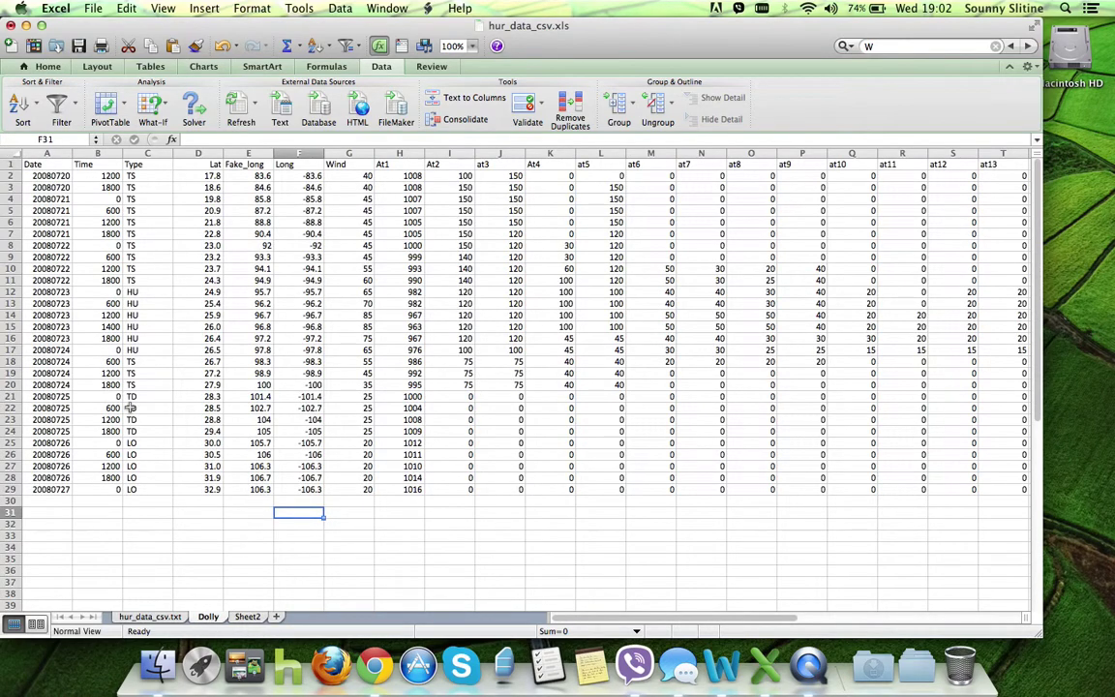